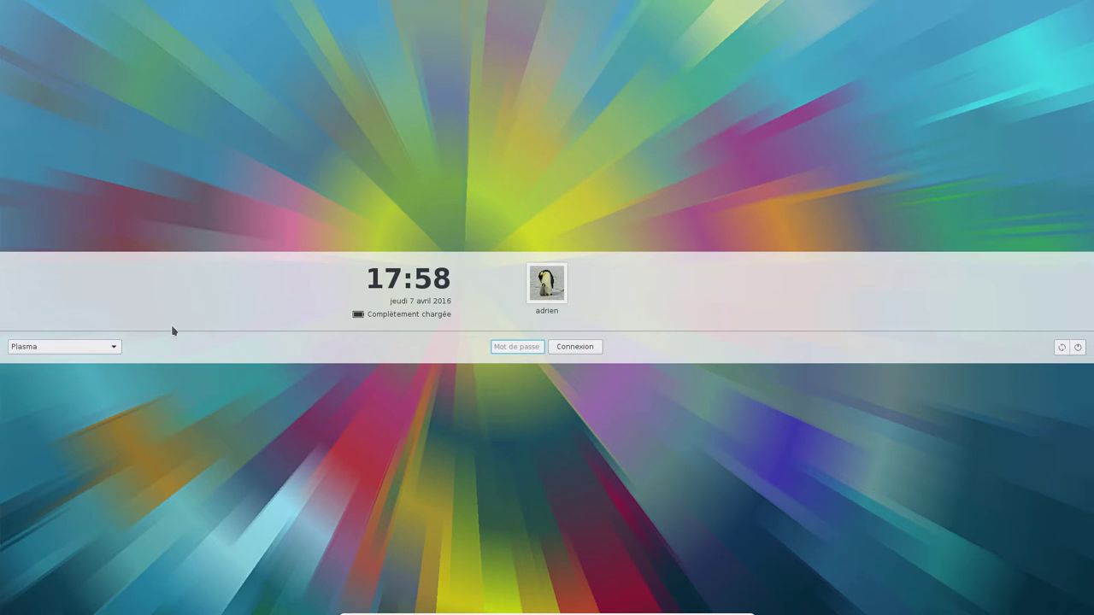
Choose the Plasma session and log in with the account password.
click(112, 347)
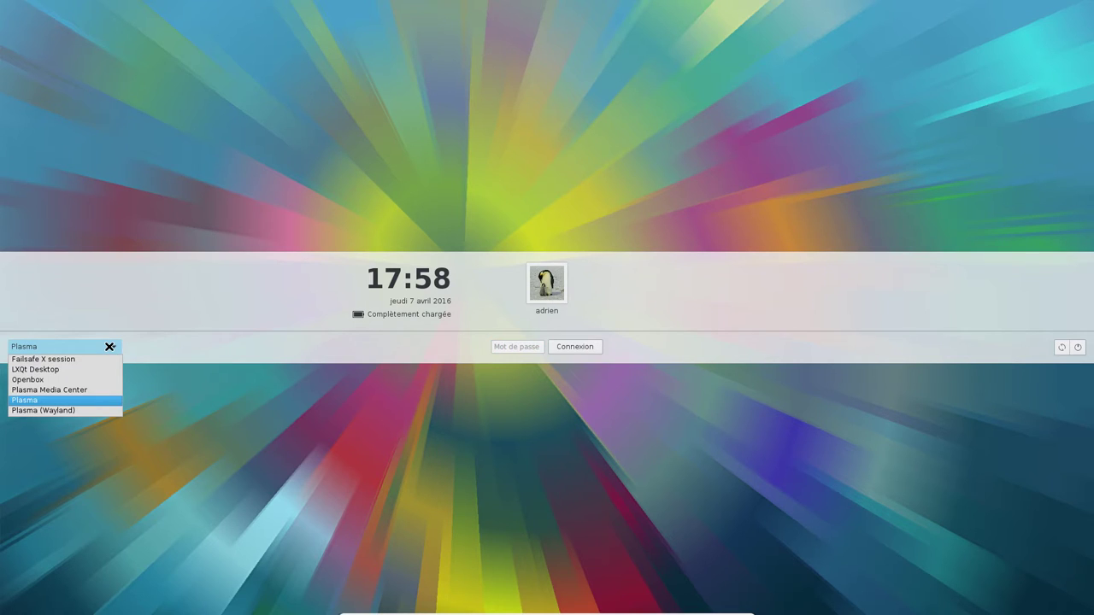
click(81, 400)
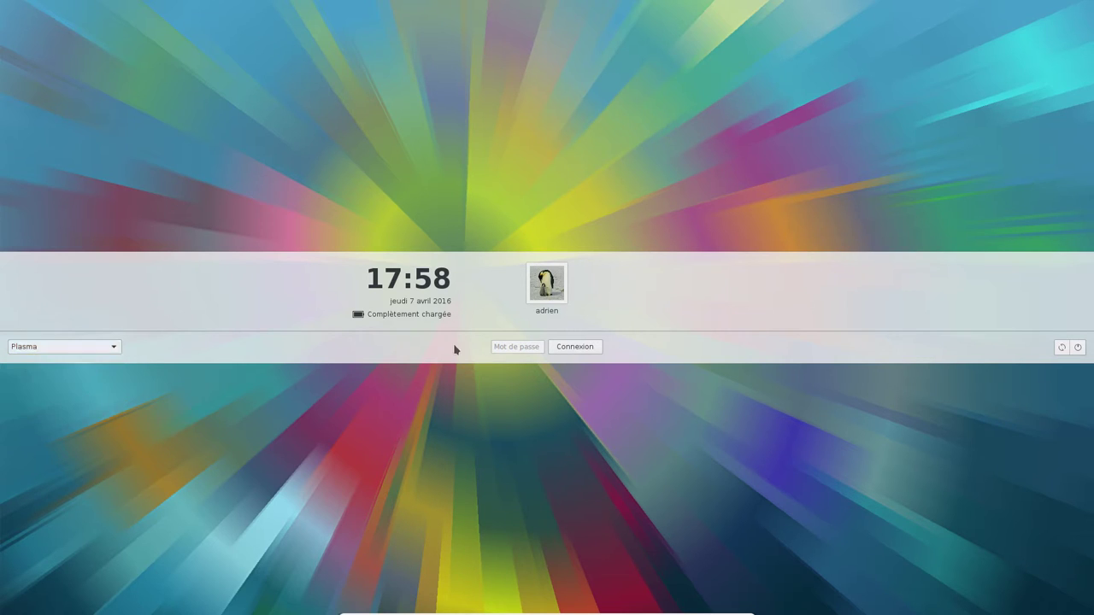
click(512, 347)
text(*********)
key(Return)
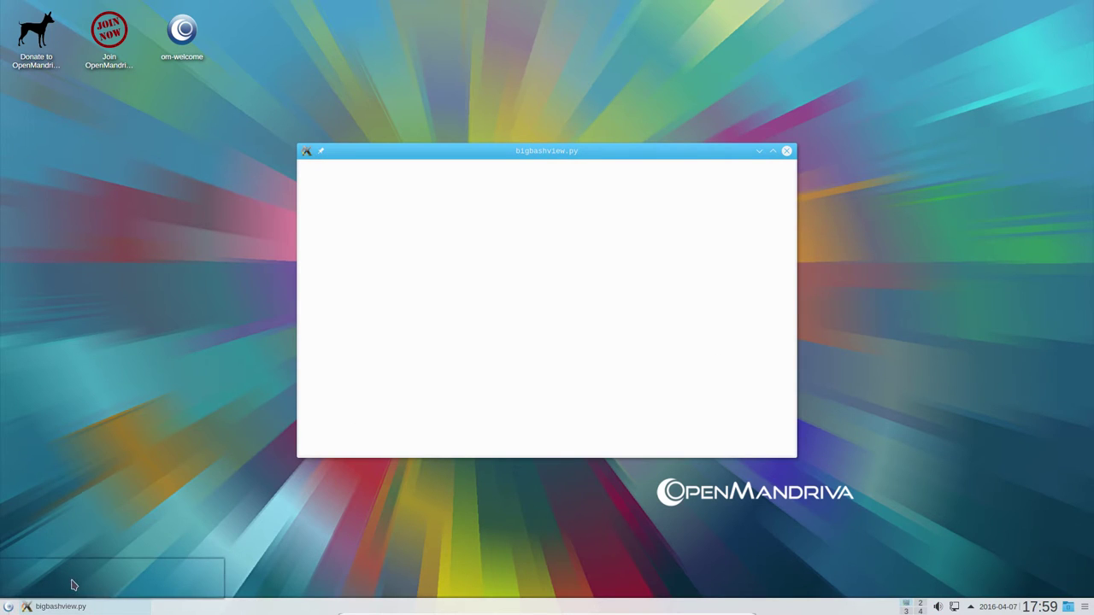
Search the applications for "kinfo", check the system information page in Info Center, and close it.
key(alt+F1)
text(kinfo)
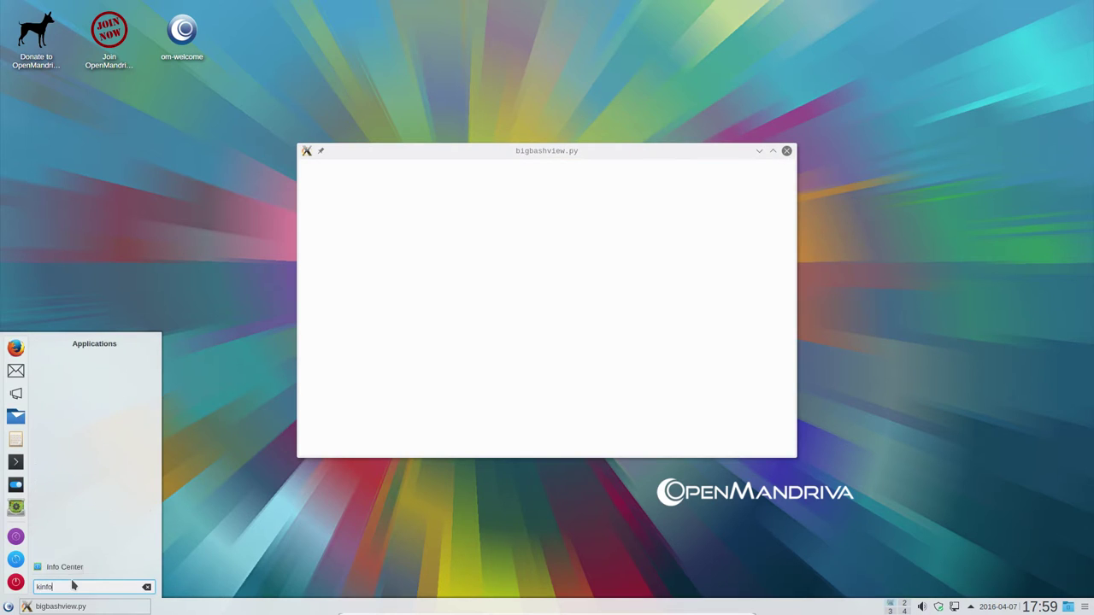
click(83, 565)
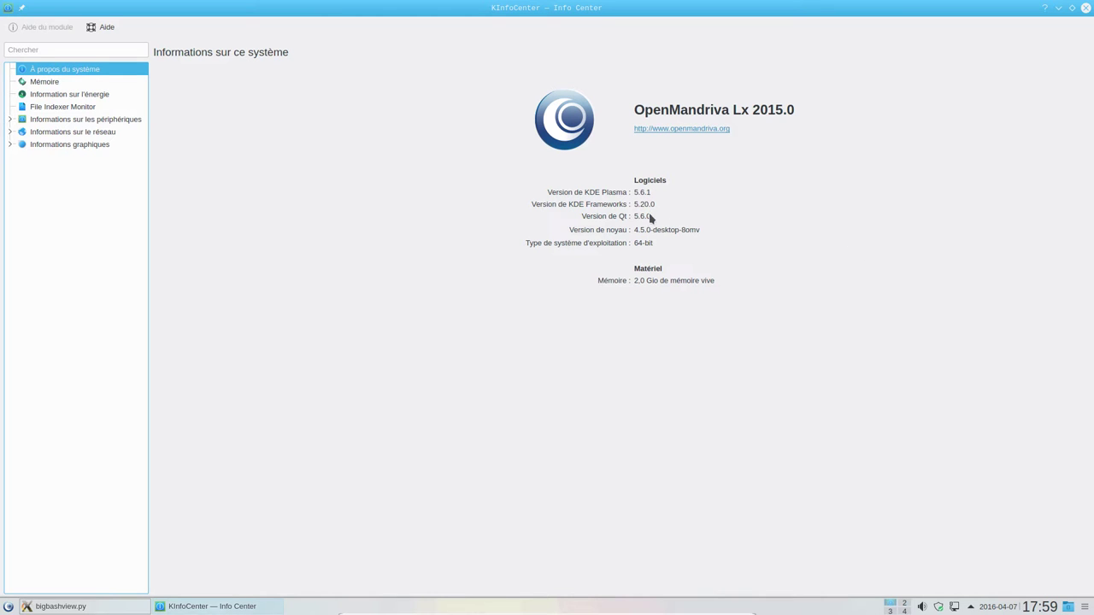
click(1085, 7)
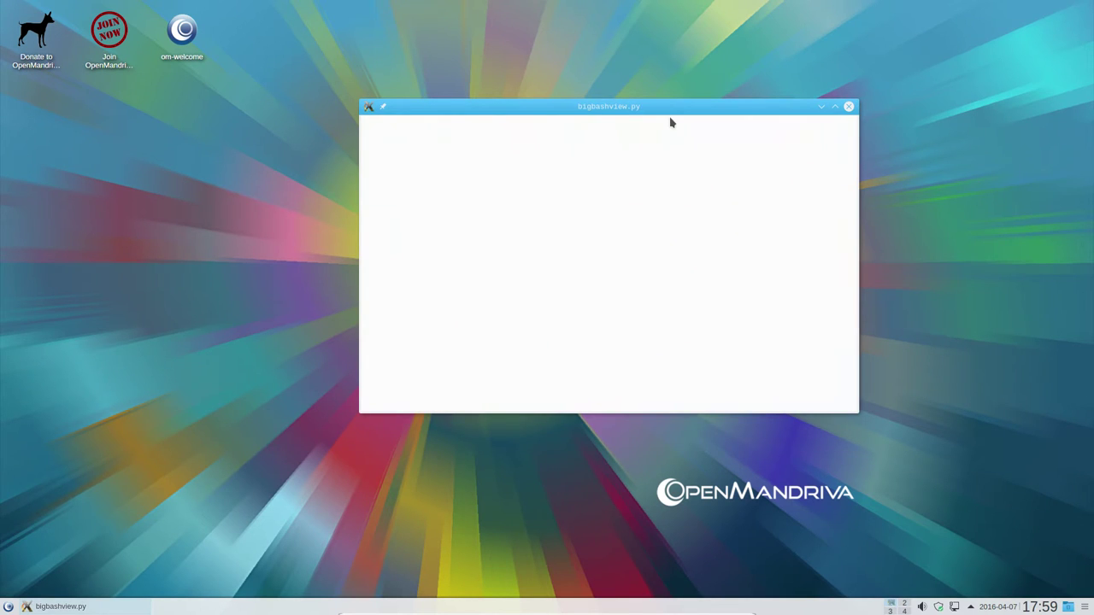
Close the blank bigbashview.py window and show the Internet category of the application launcher.
drag(681, 106, 659, 125)
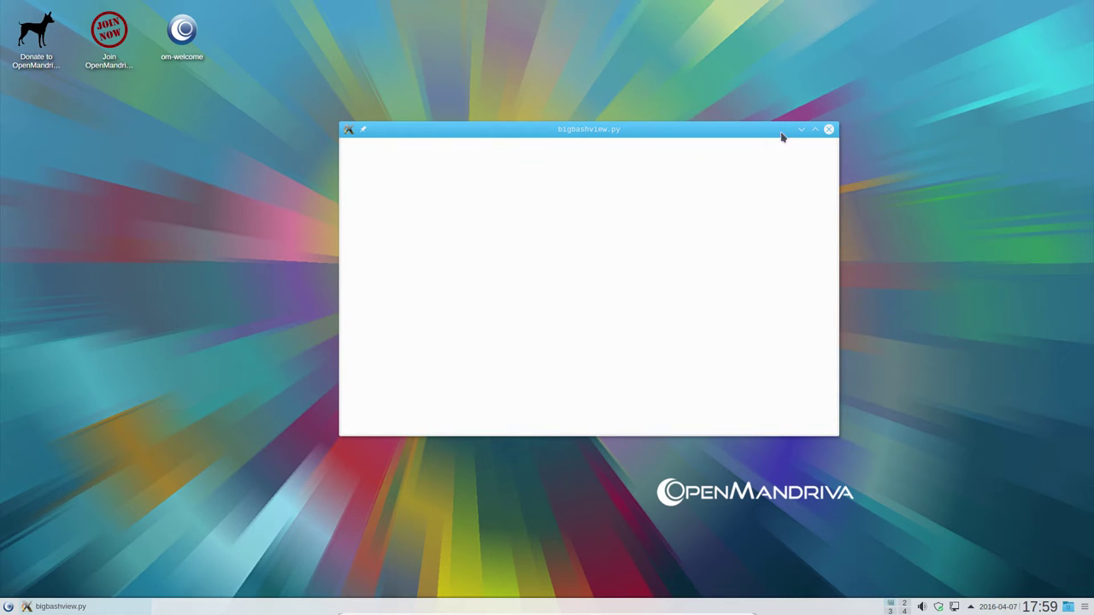
click(829, 129)
click(8, 606)
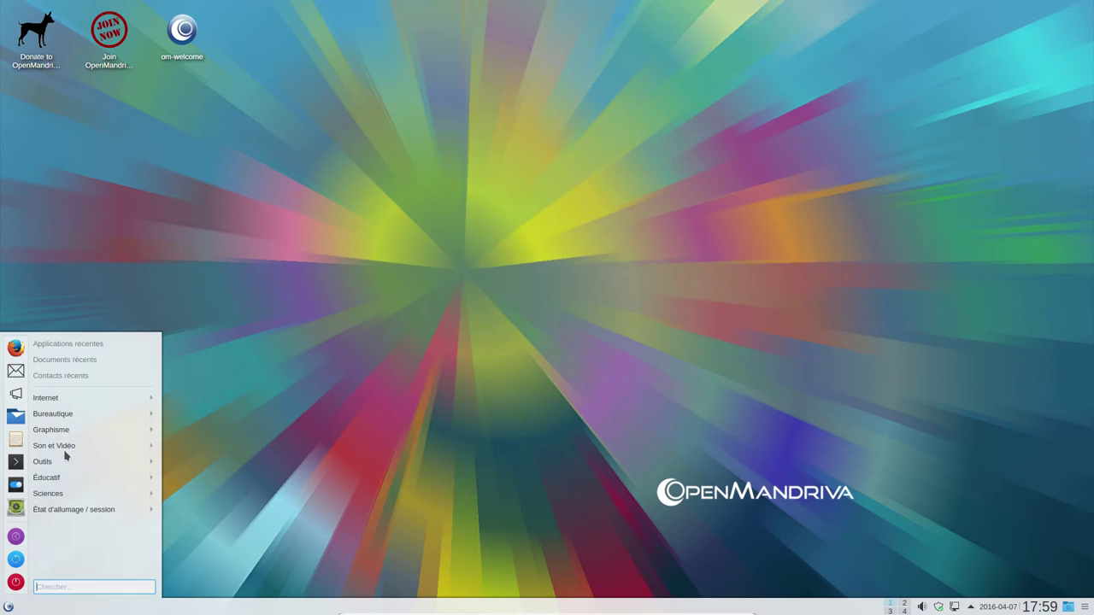
mouse_move(109, 403)
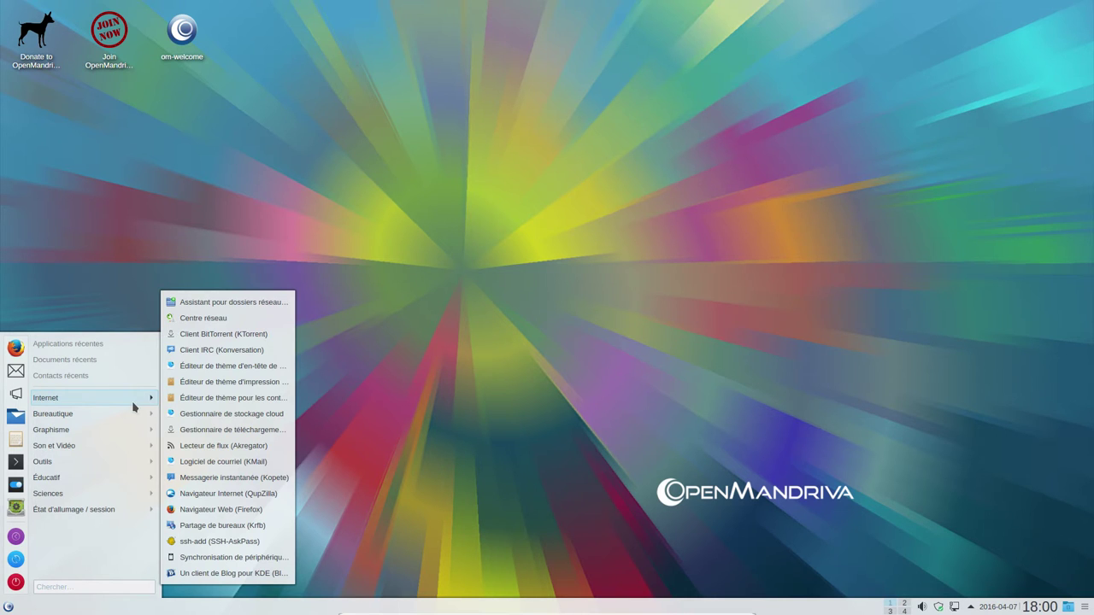
Open the system settings and view the Systemd and workspace appearance modules, returning to the overview after each.
click(231, 63)
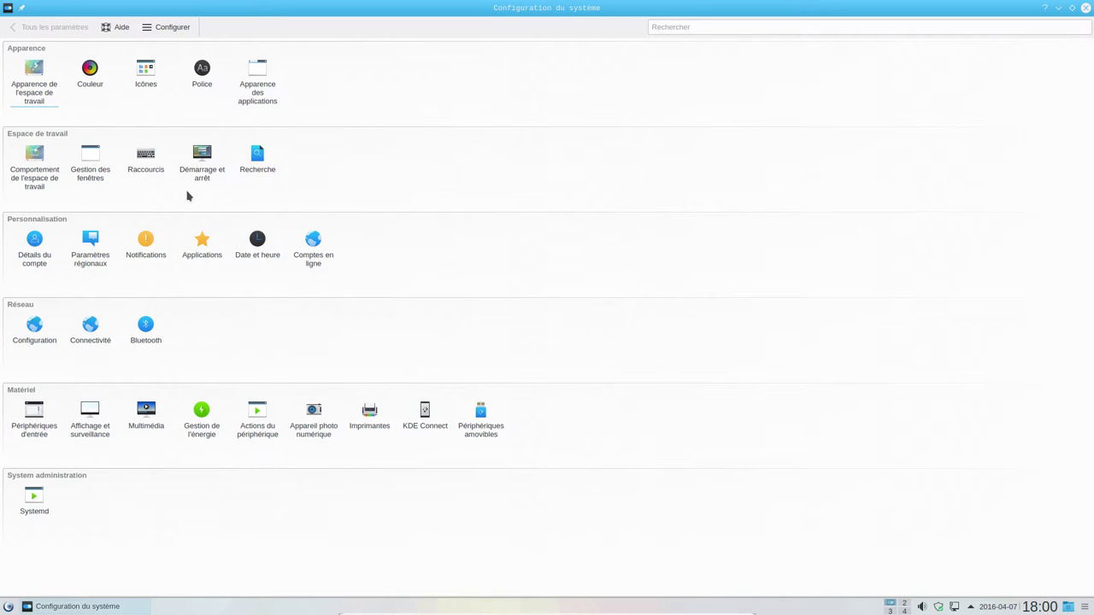
click(41, 501)
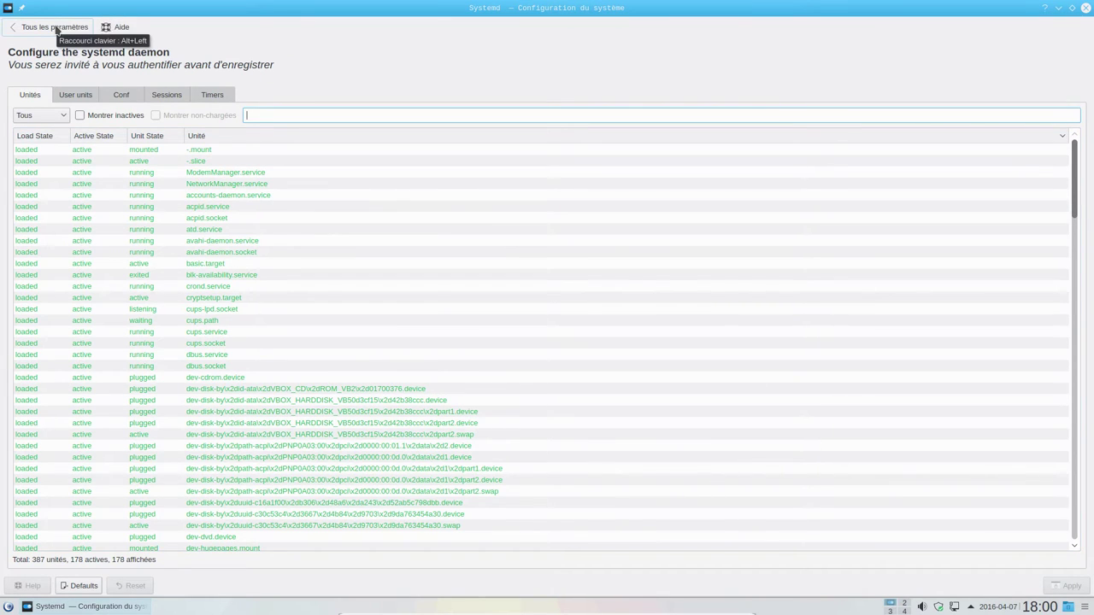
click(56, 29)
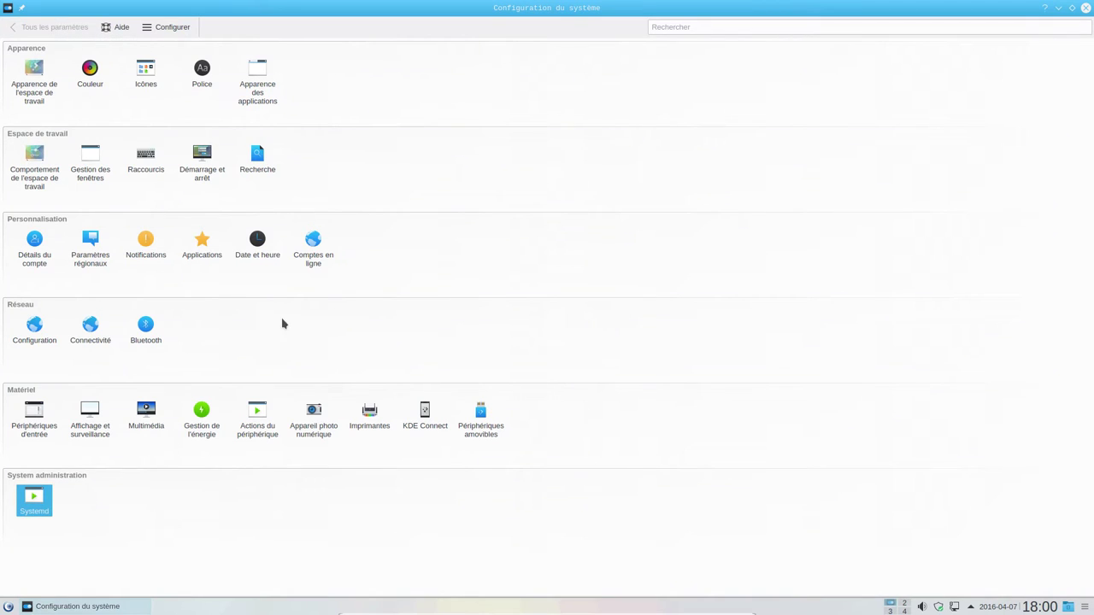
click(34, 77)
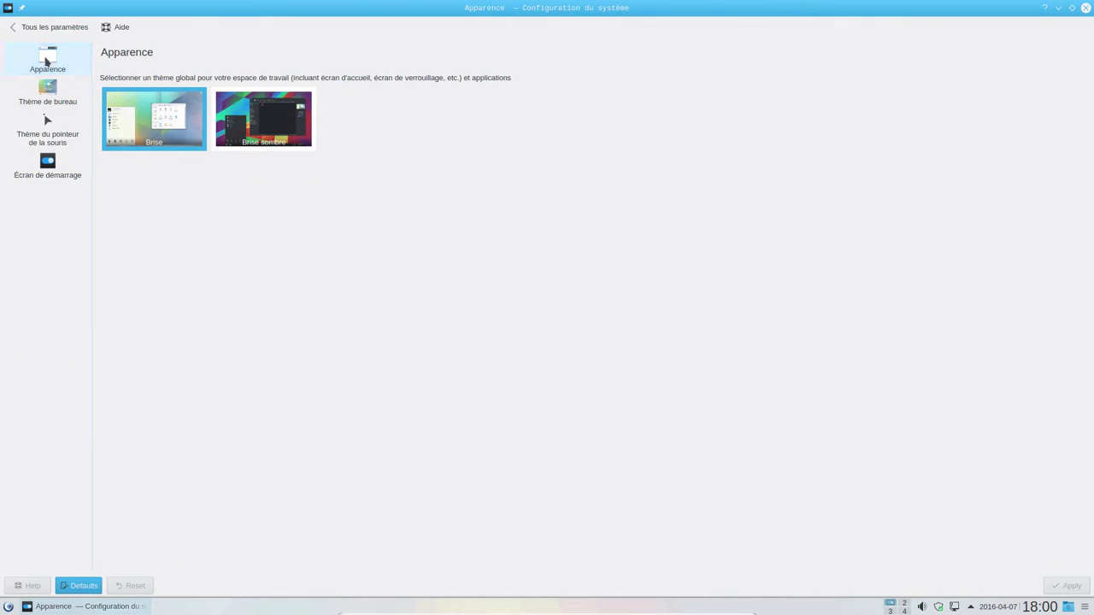
click(53, 29)
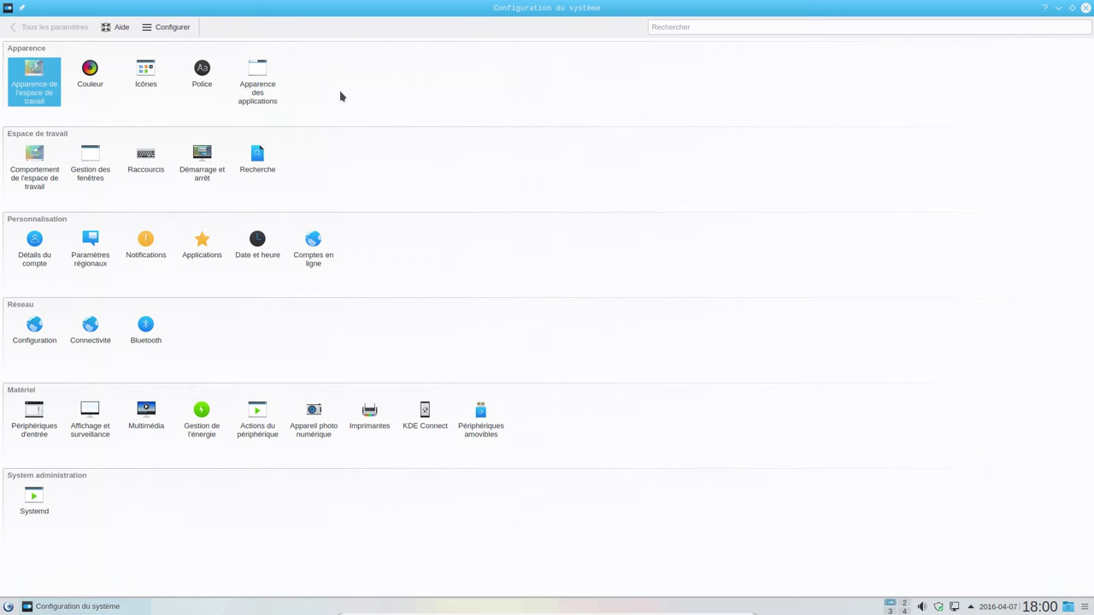
View the widget style, window decoration and GNOME (GTK) style settings for applications, and close the system settings.
click(276, 83)
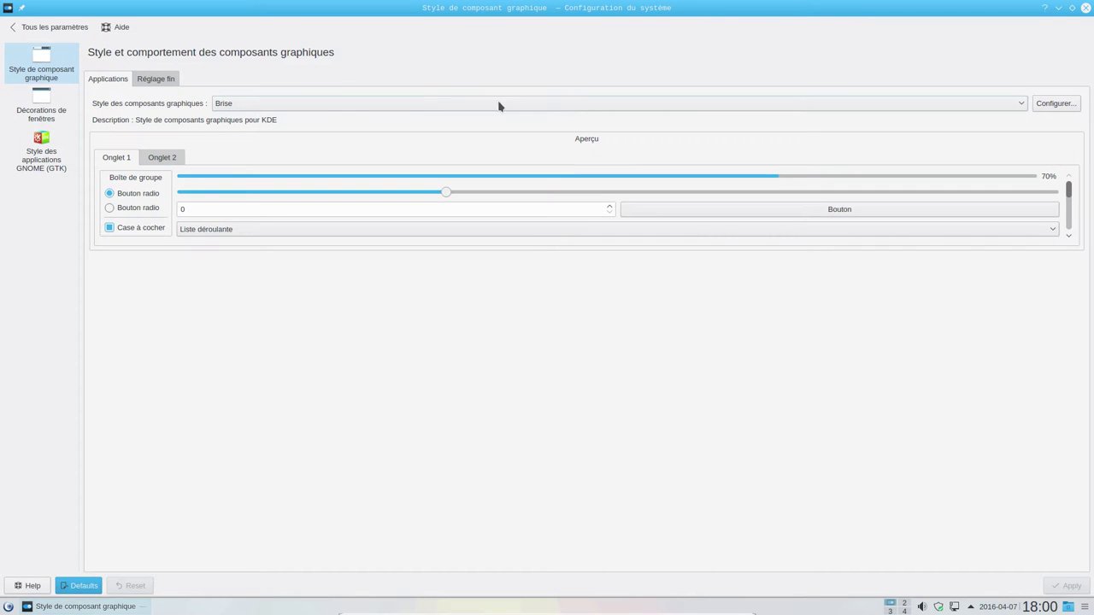
click(37, 100)
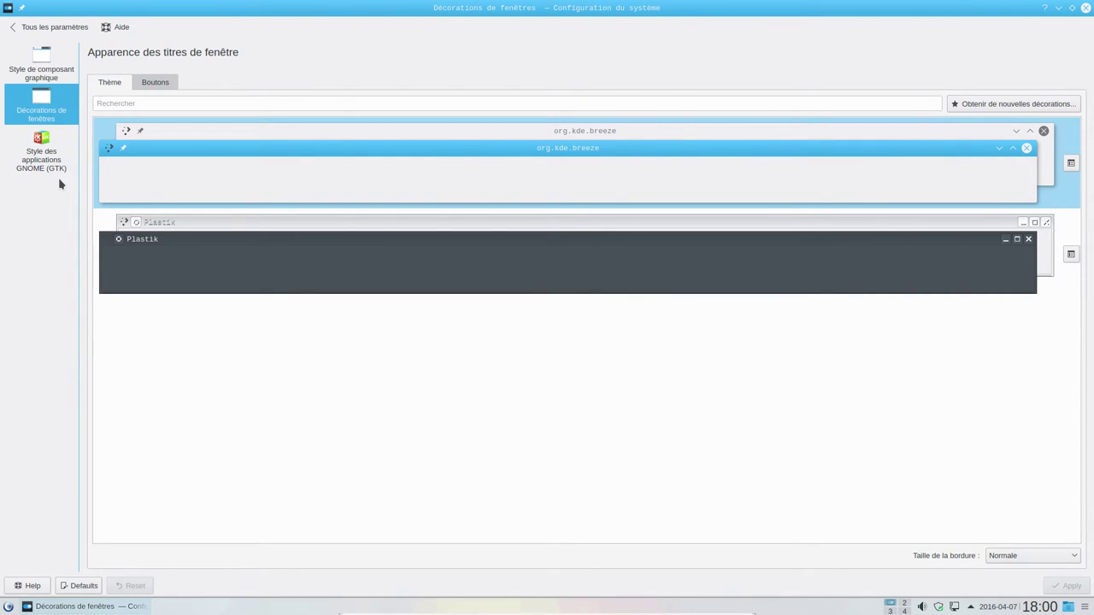
click(43, 152)
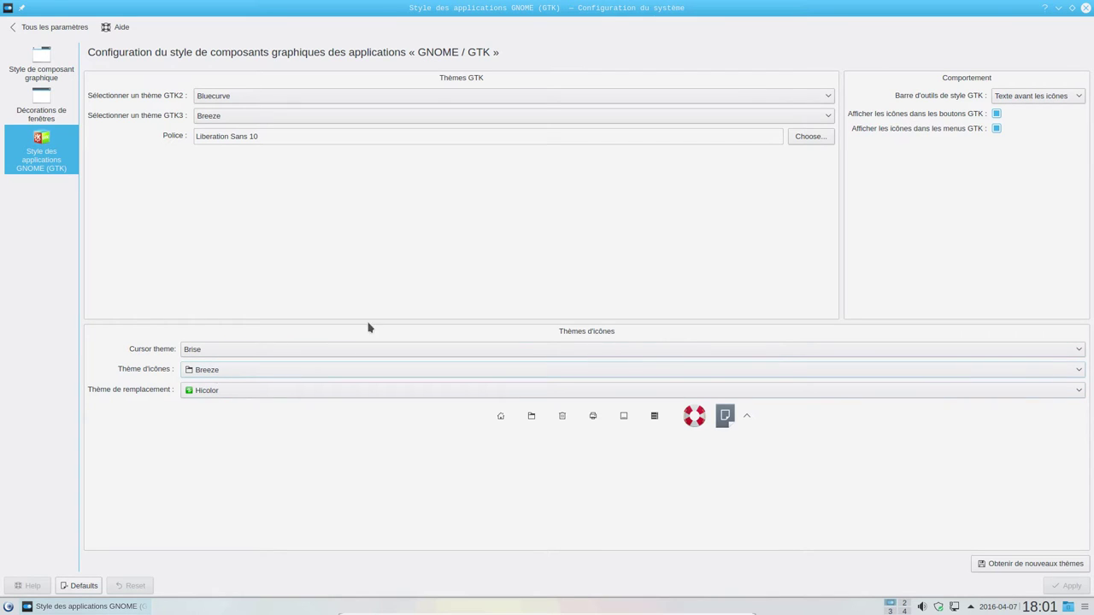
click(1085, 8)
Launch the OpenMandriva Control Center and authenticate with the password.
click(8, 606)
mouse_move(150, 482)
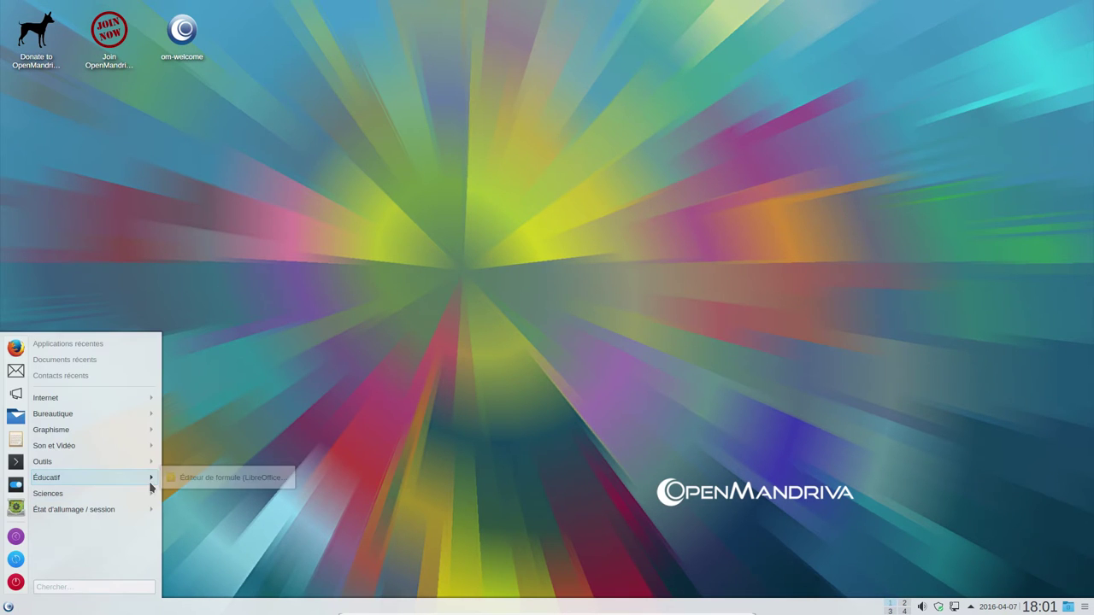
click(16, 513)
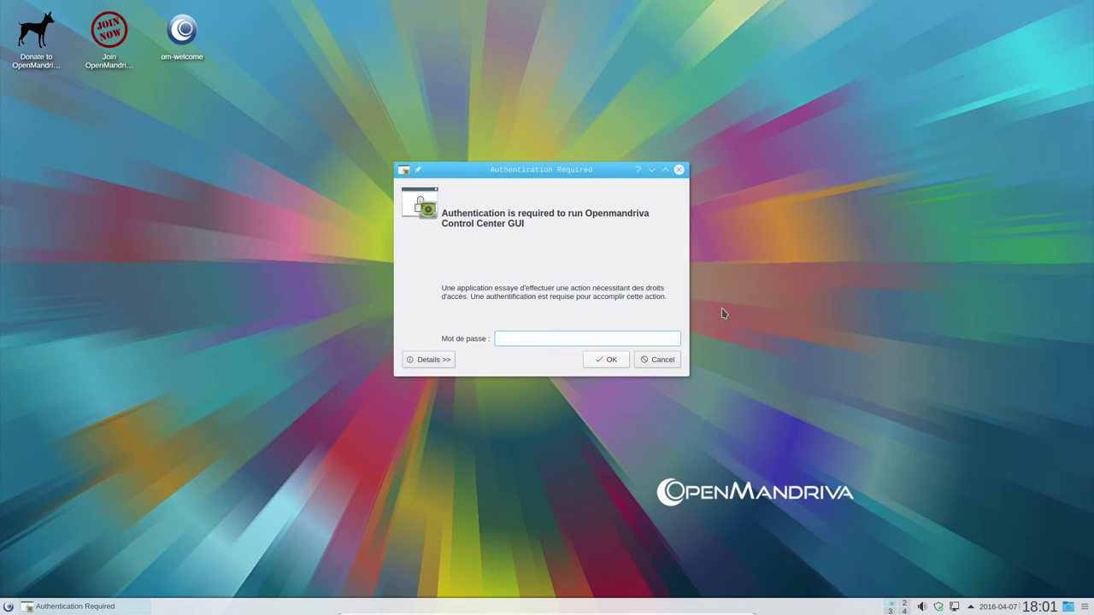
text(*****)
key(BackSpace)
key(BackSpace)
key(BackSpace)
key(BackSpace)
key(BackSpace)
text(*)
key(BackSpace)
text(********)
key(Return)
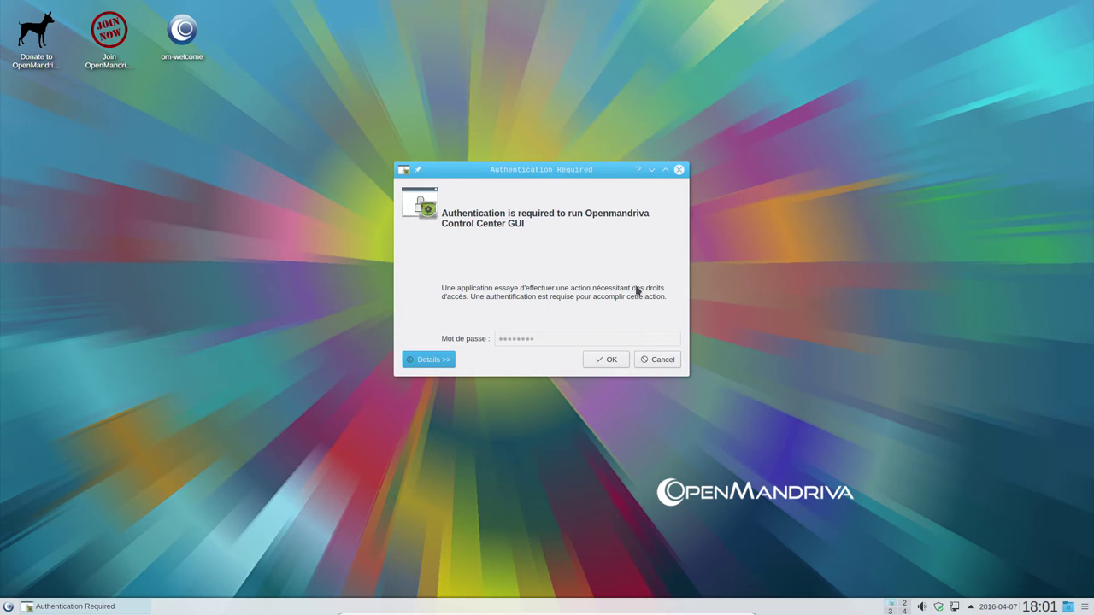
text(********)
key(Return)
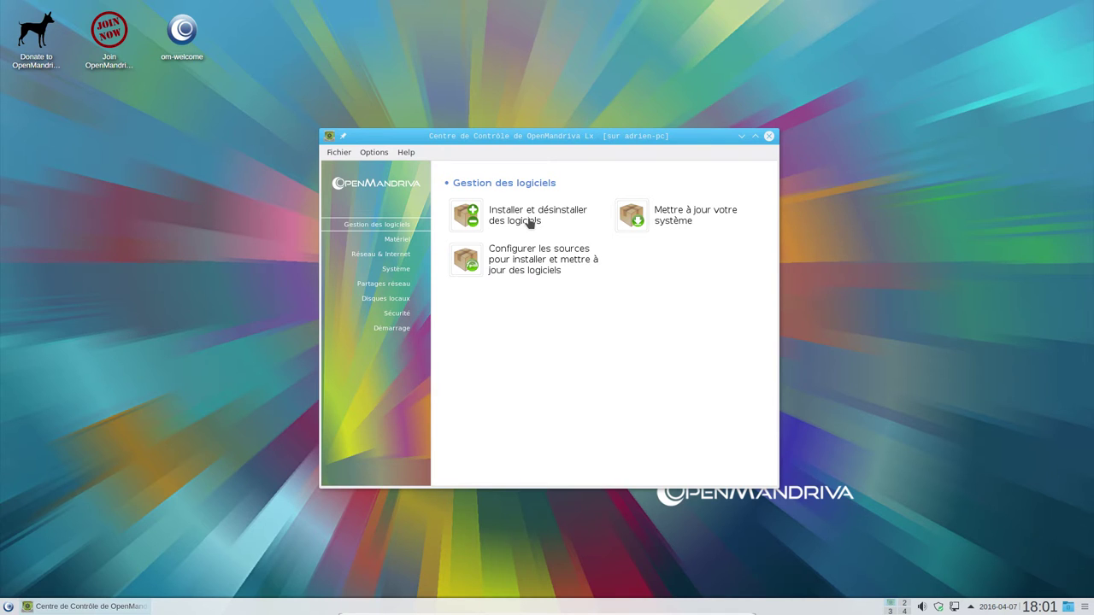
Look through the Control Center categories from hardware, network and system to network sharing, local disks, security and boot.
click(396, 241)
click(391, 257)
click(386, 270)
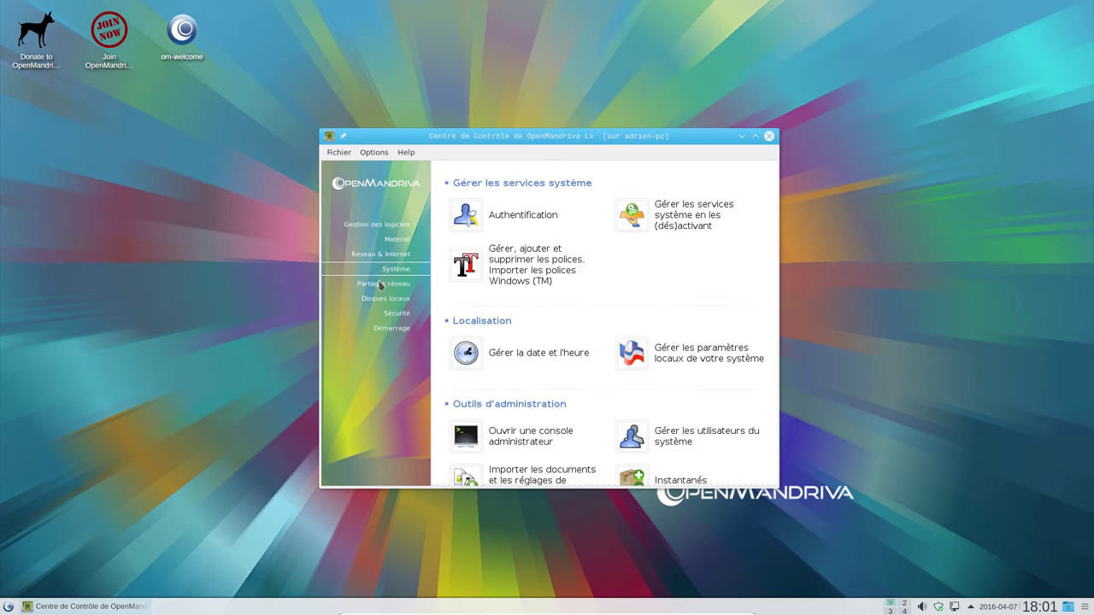
click(378, 287)
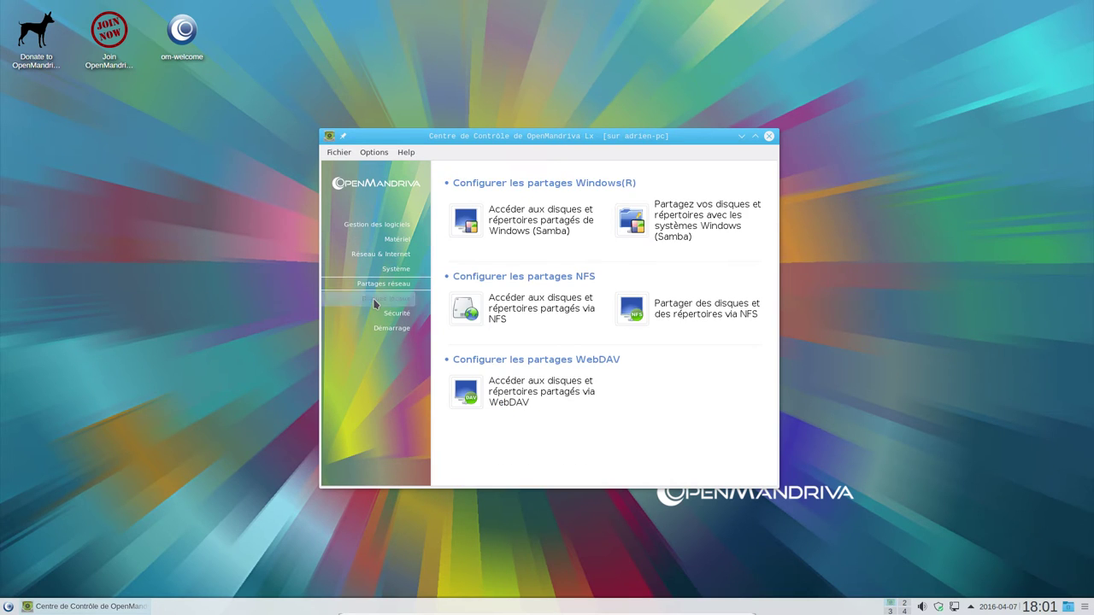
click(376, 301)
click(381, 316)
click(383, 330)
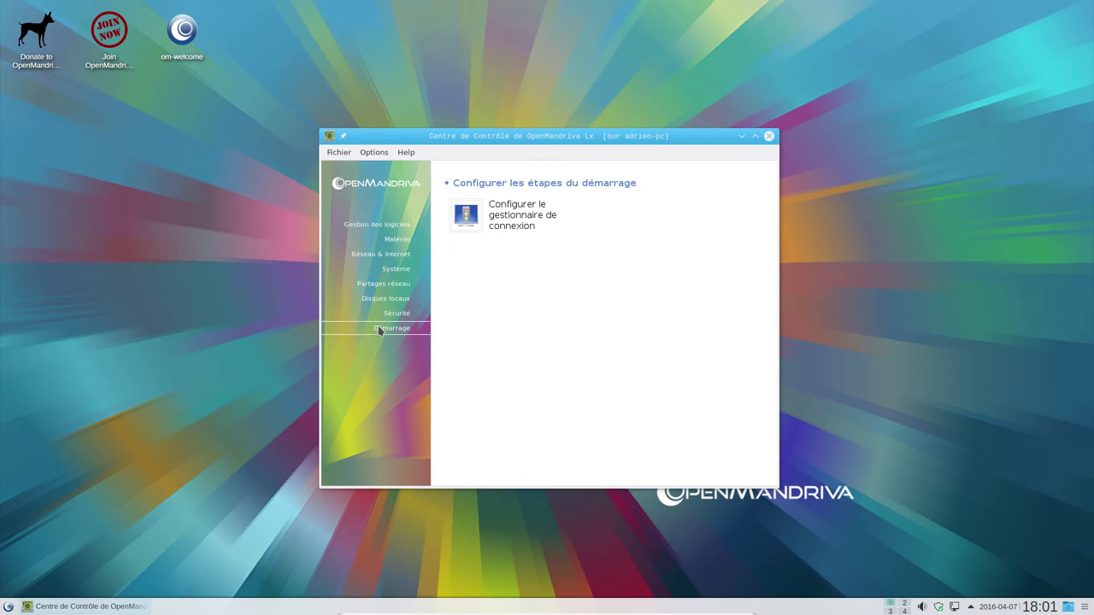
View the configured software sources under software management and close the list.
click(376, 224)
click(578, 261)
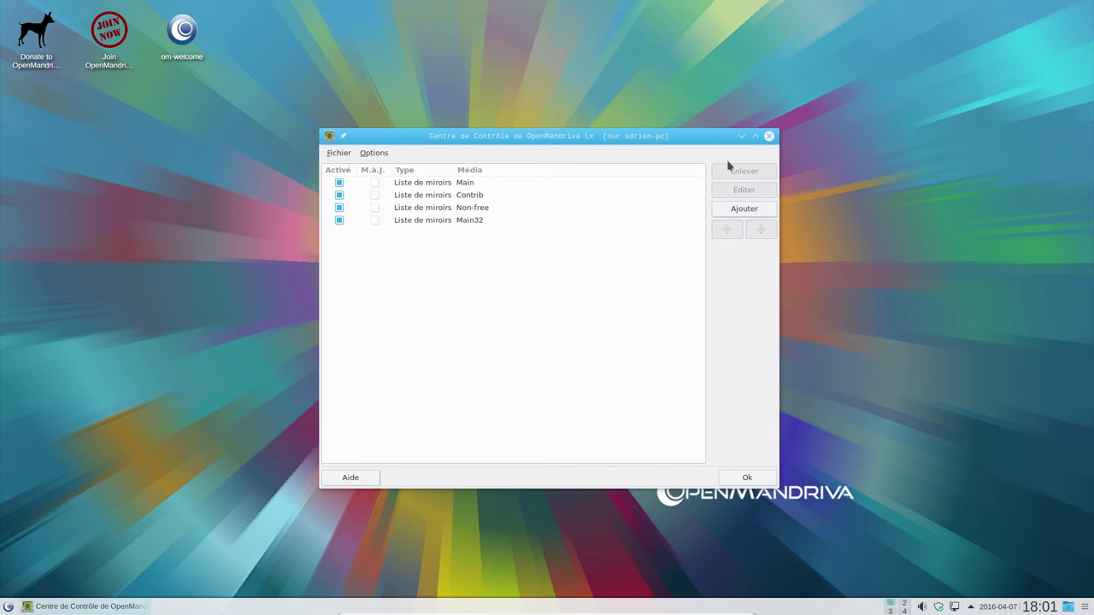
click(769, 136)
click(699, 207)
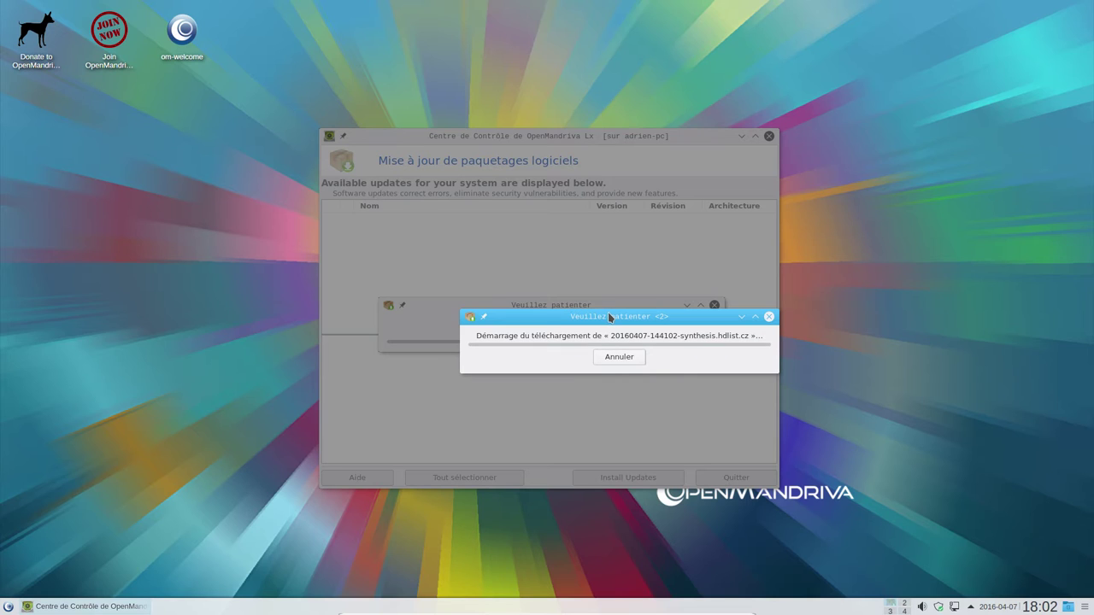
drag(589, 318, 560, 326)
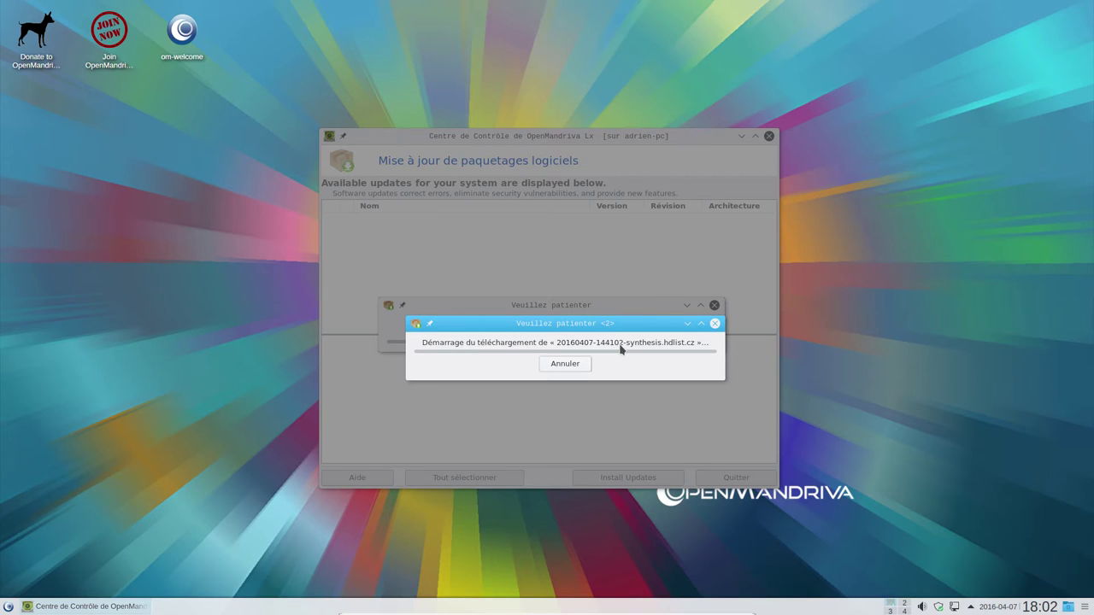
click(570, 364)
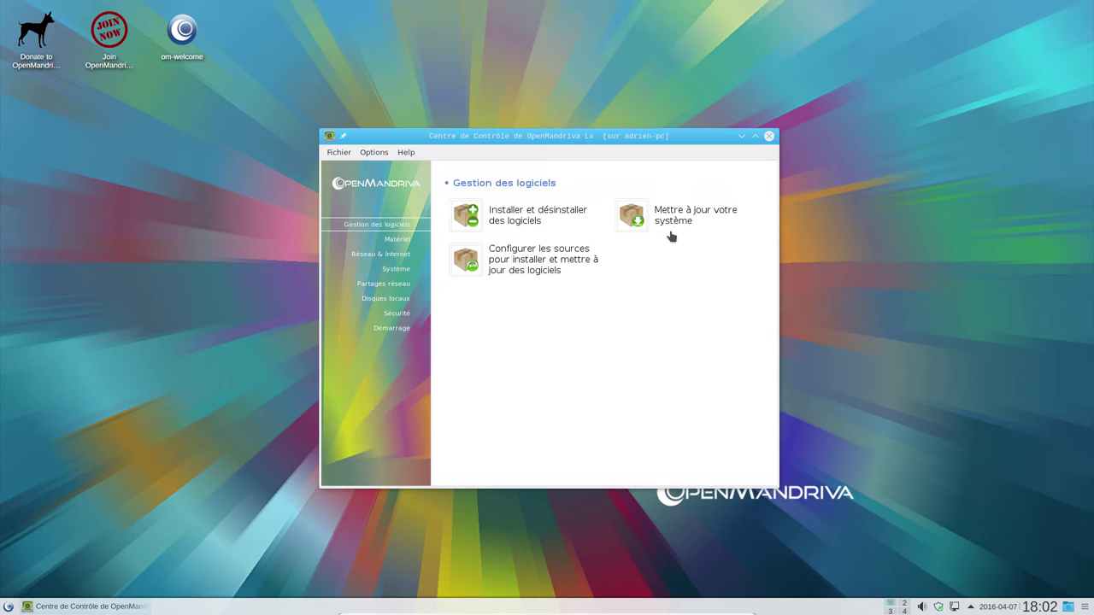
Review the list of available package updates for the system and close it without installing any.
click(693, 215)
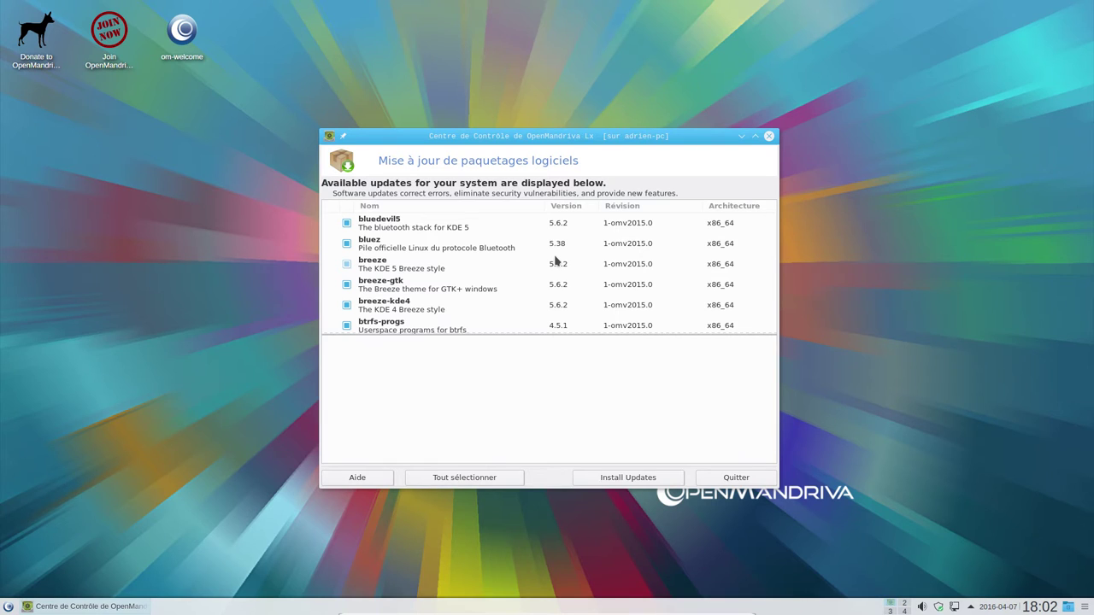
scroll(555, 260, down, 2)
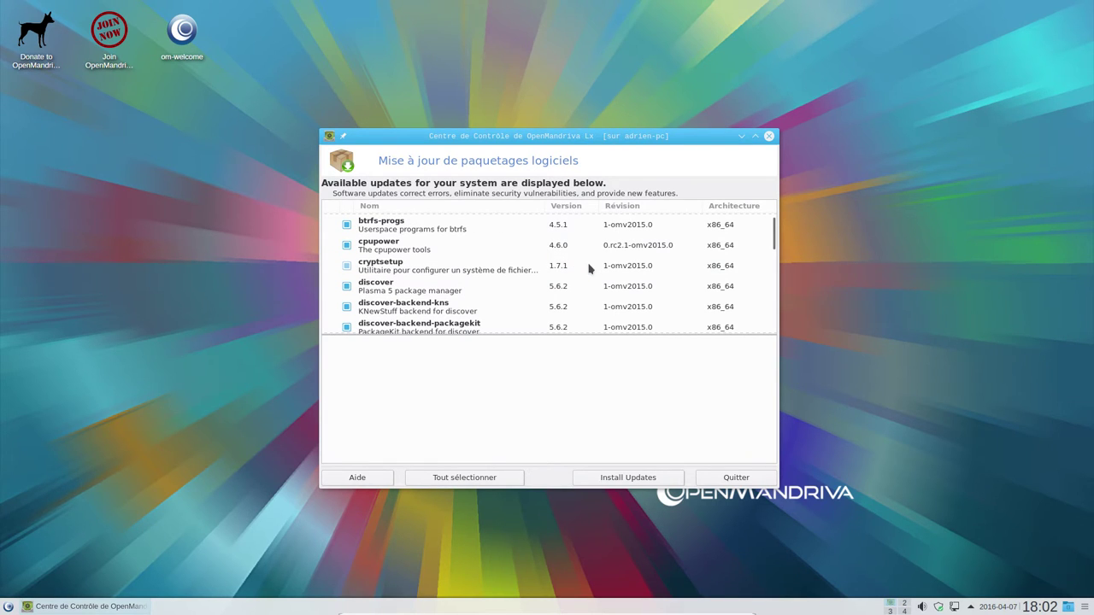
scroll(588, 268, down, 10)
scroll(587, 267, down, 12)
scroll(586, 264, down, 12)
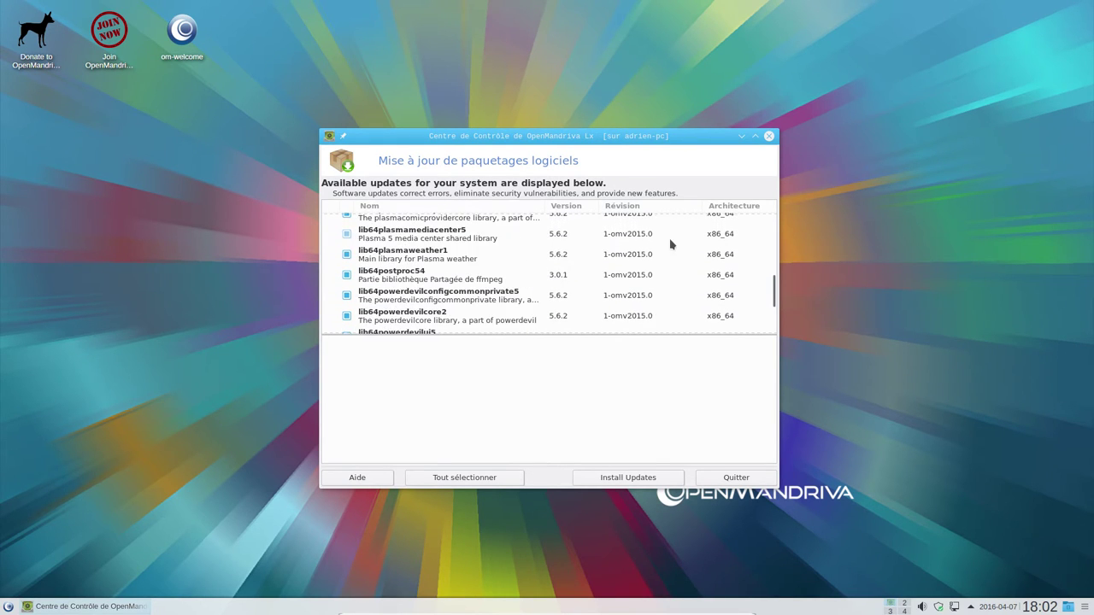
scroll(659, 252, down, 10)
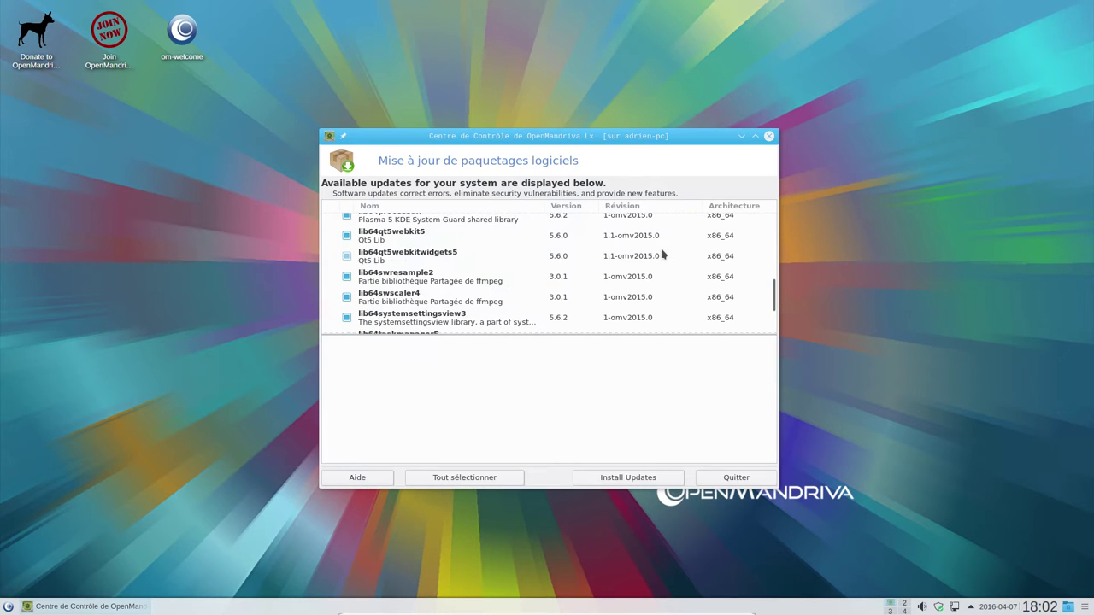
click(768, 136)
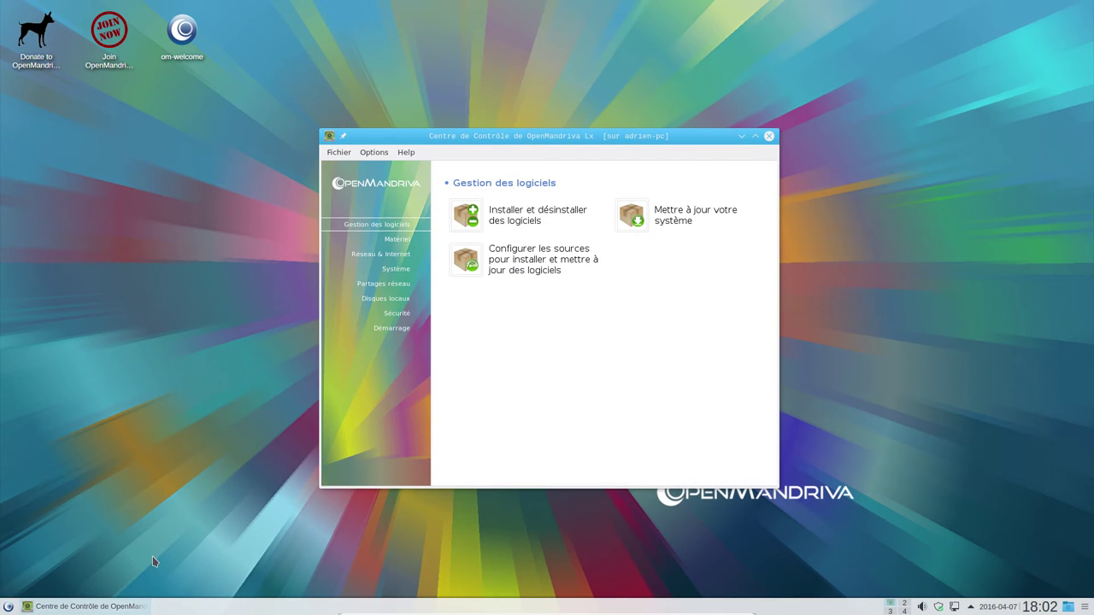
Minimize the OpenMandriva Control Center and launch the QupZilla web browser from the Internet applications.
click(101, 608)
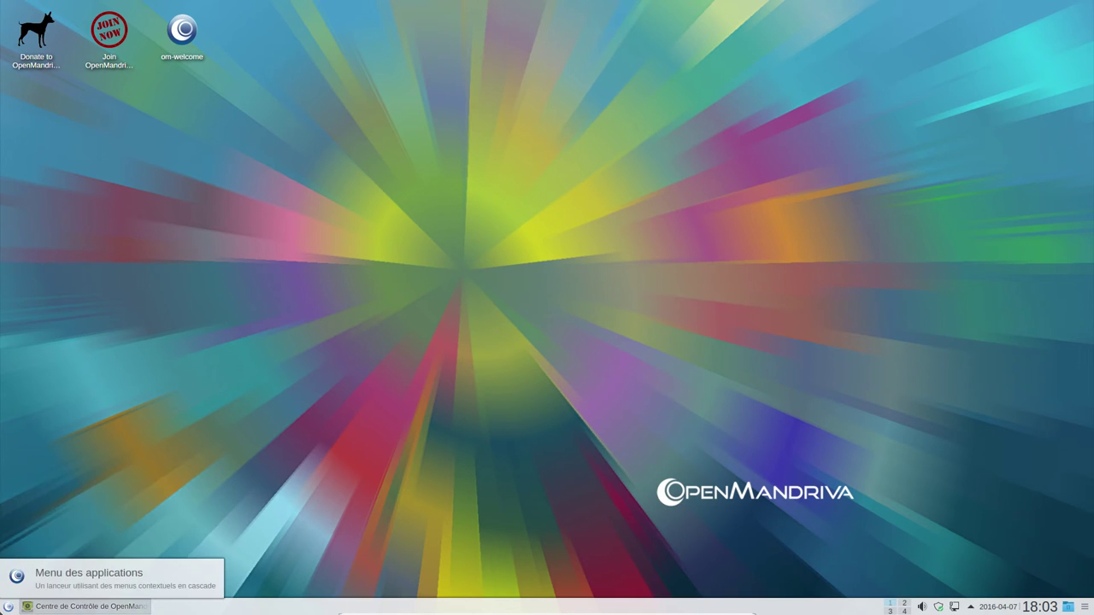
click(9, 608)
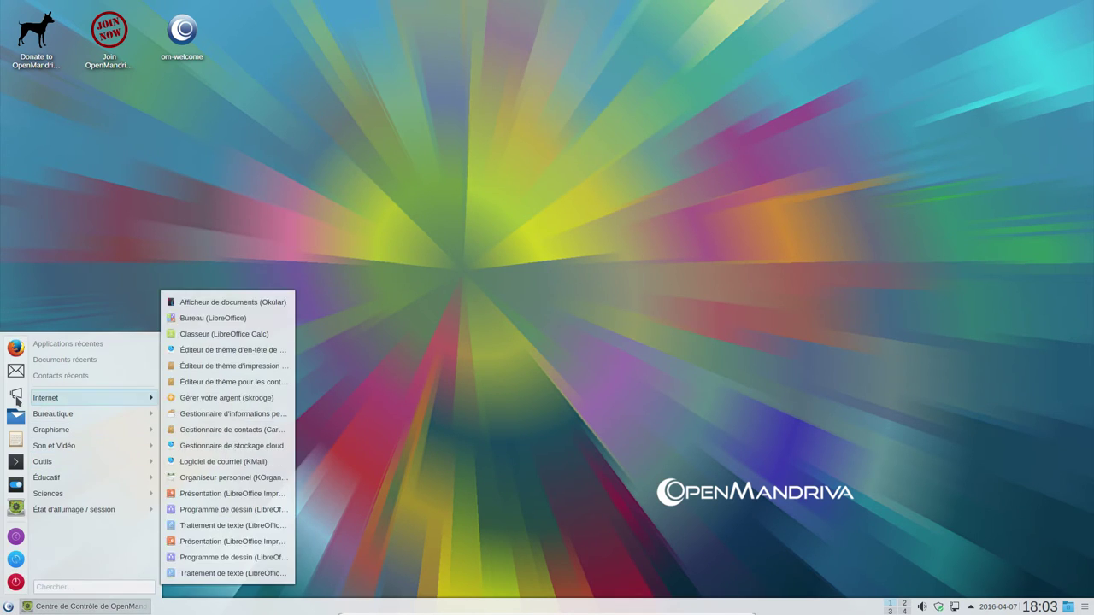
mouse_move(76, 400)
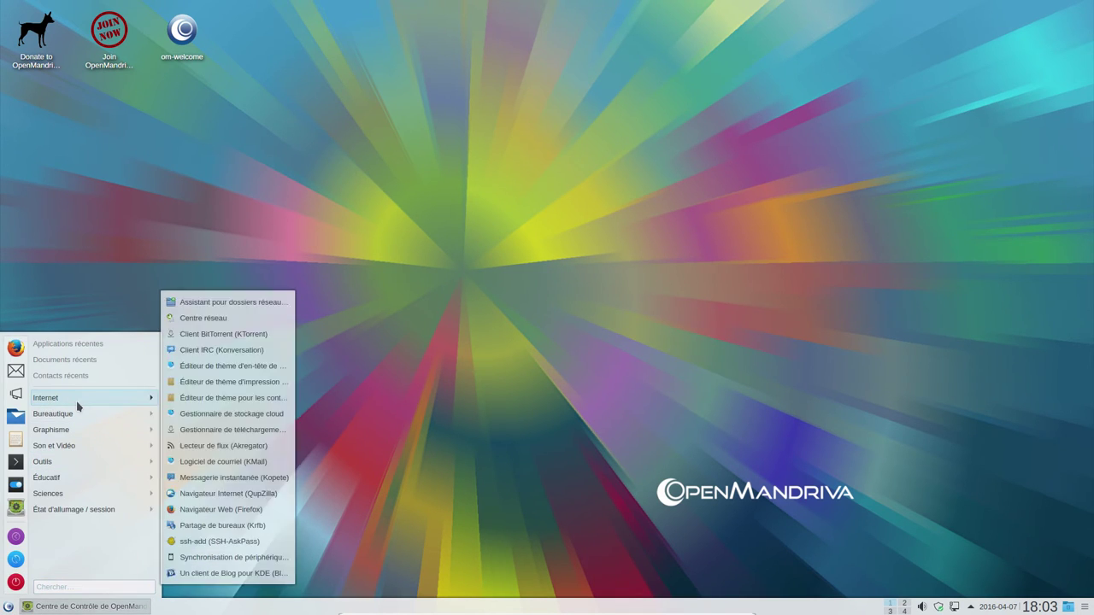
click(230, 496)
click(9, 606)
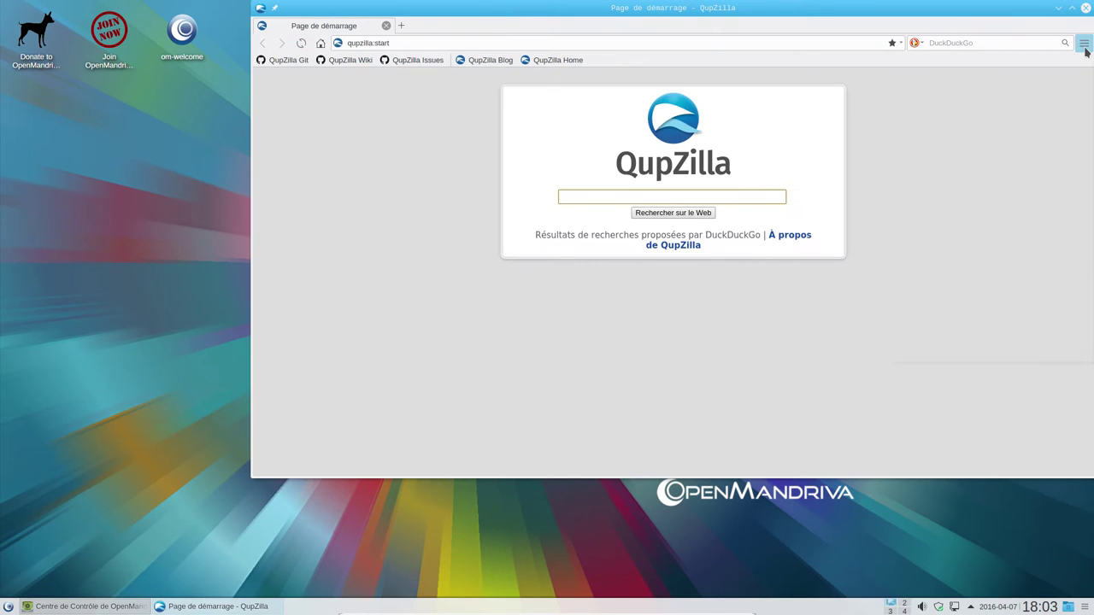
View the version information of QupZilla and close the browser.
click(1083, 43)
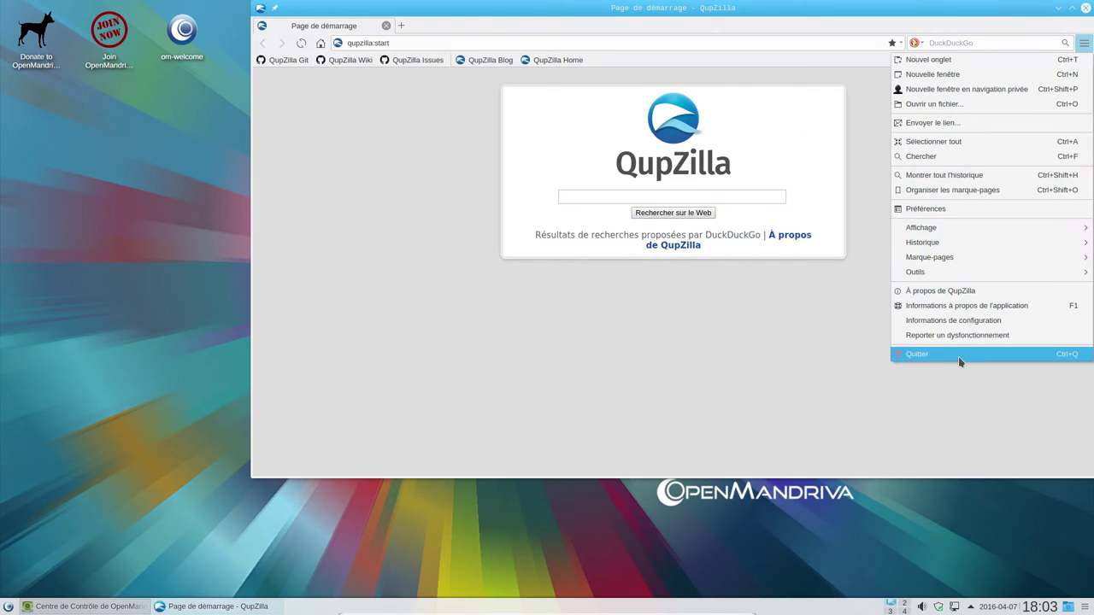
click(936, 292)
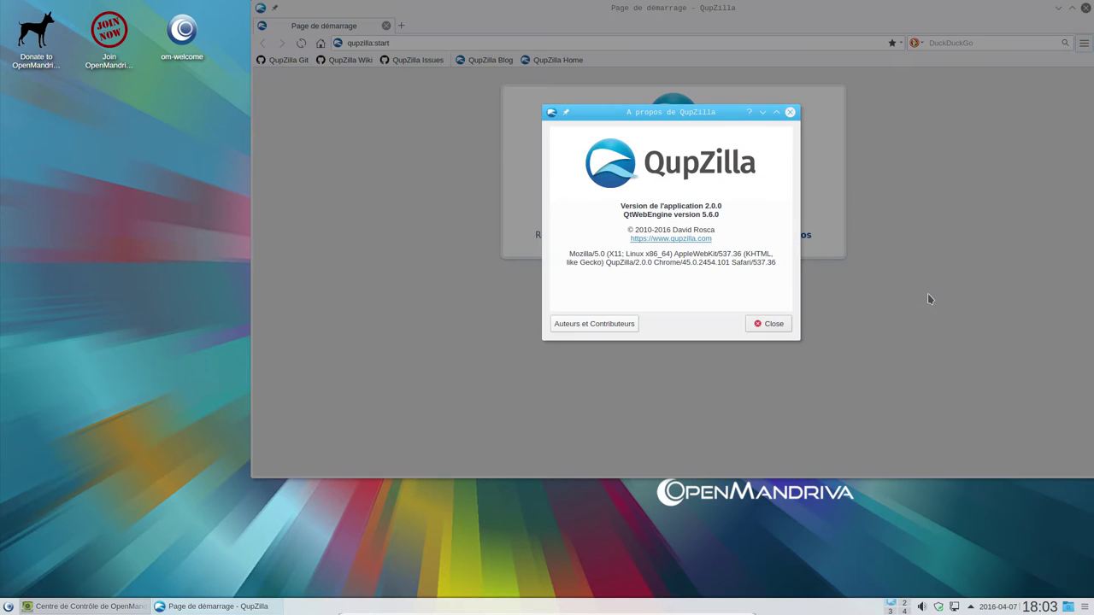
click(758, 323)
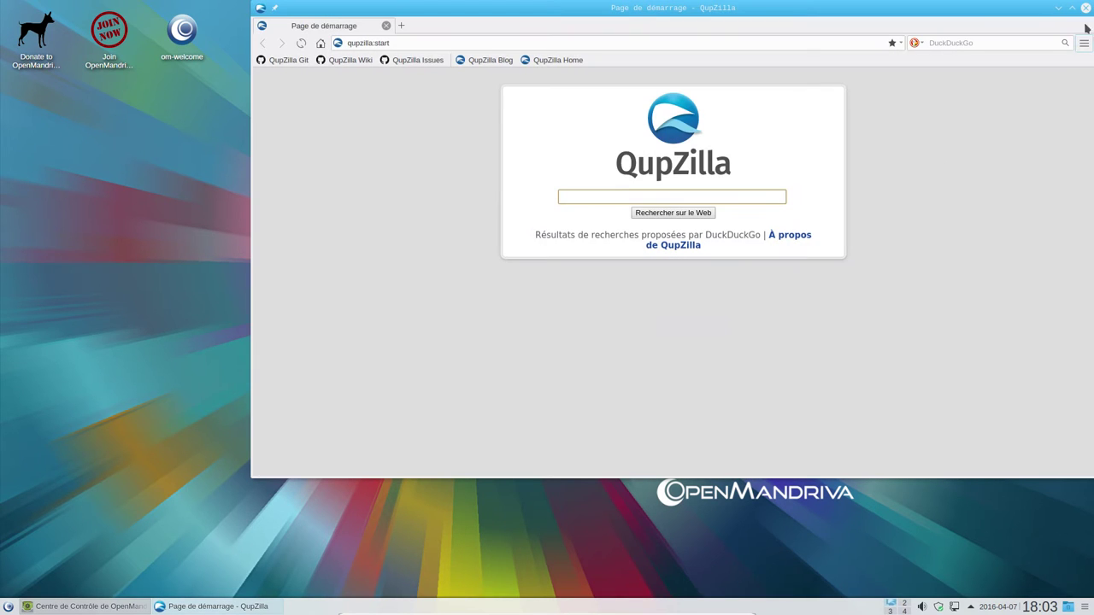
click(1086, 9)
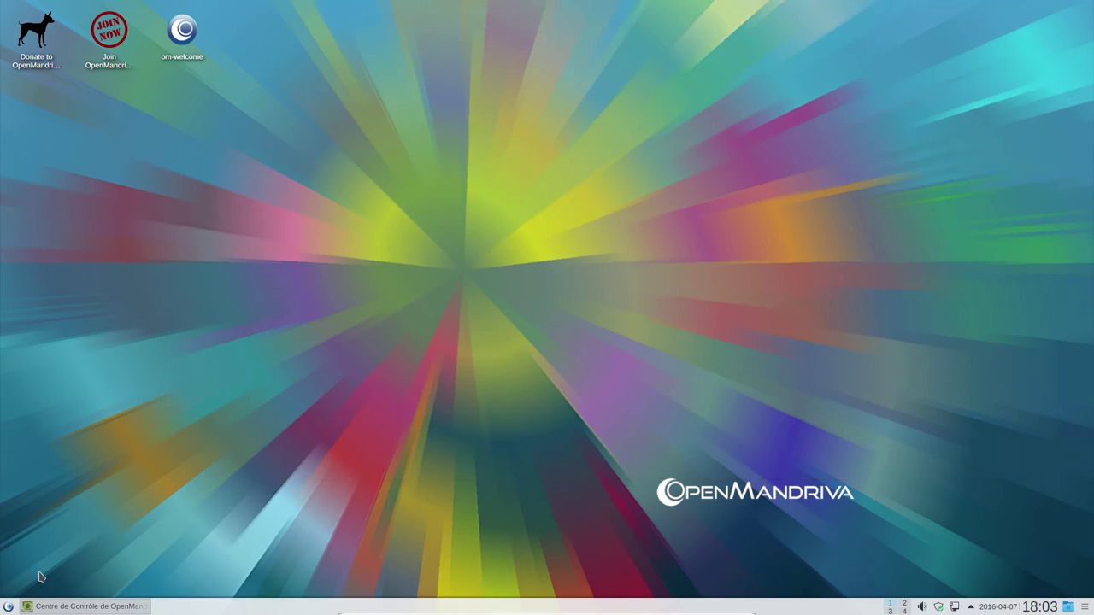
Open Firefox to view its version information and close the browser.
click(8, 607)
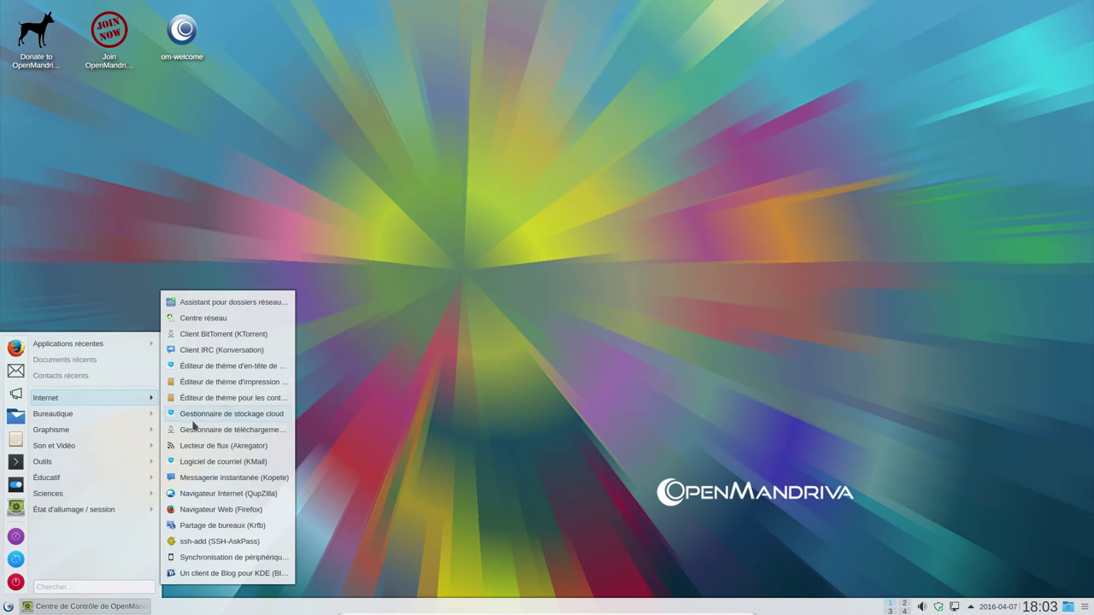
click(205, 509)
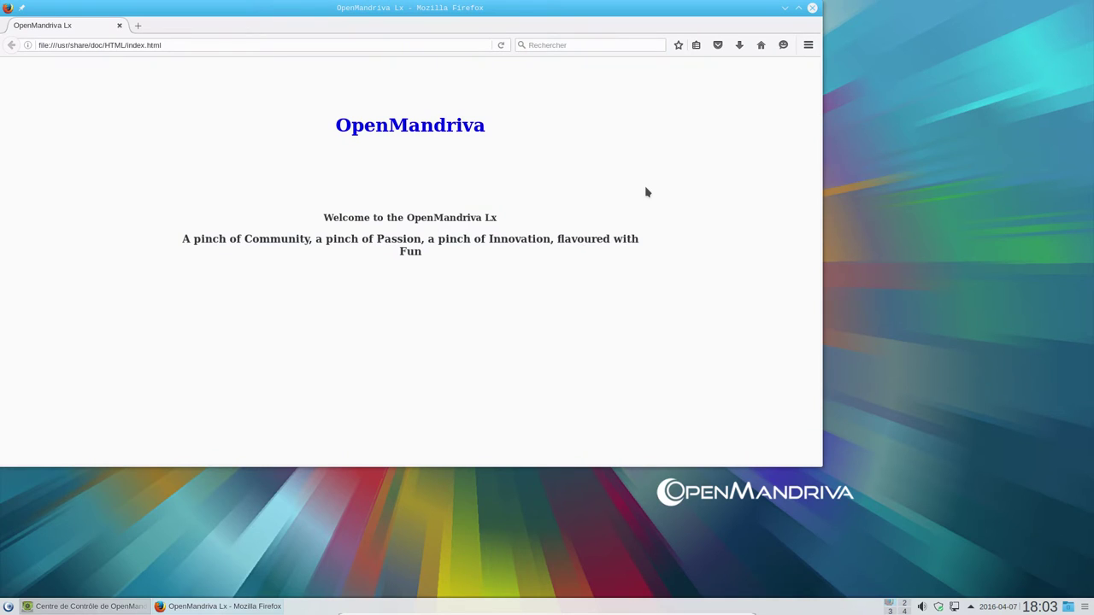
click(807, 45)
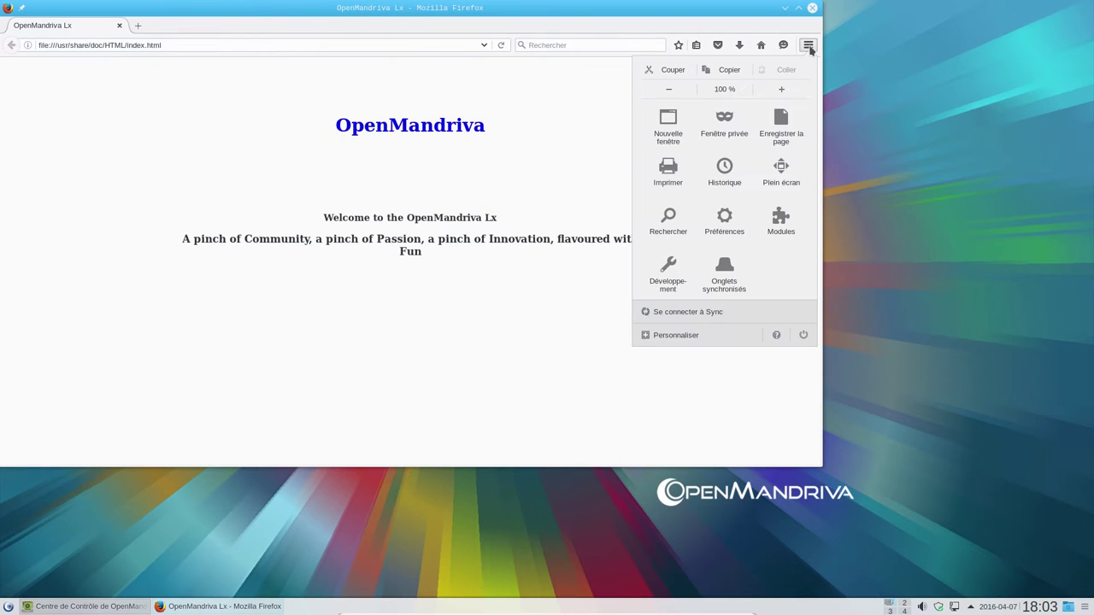
click(776, 335)
click(731, 192)
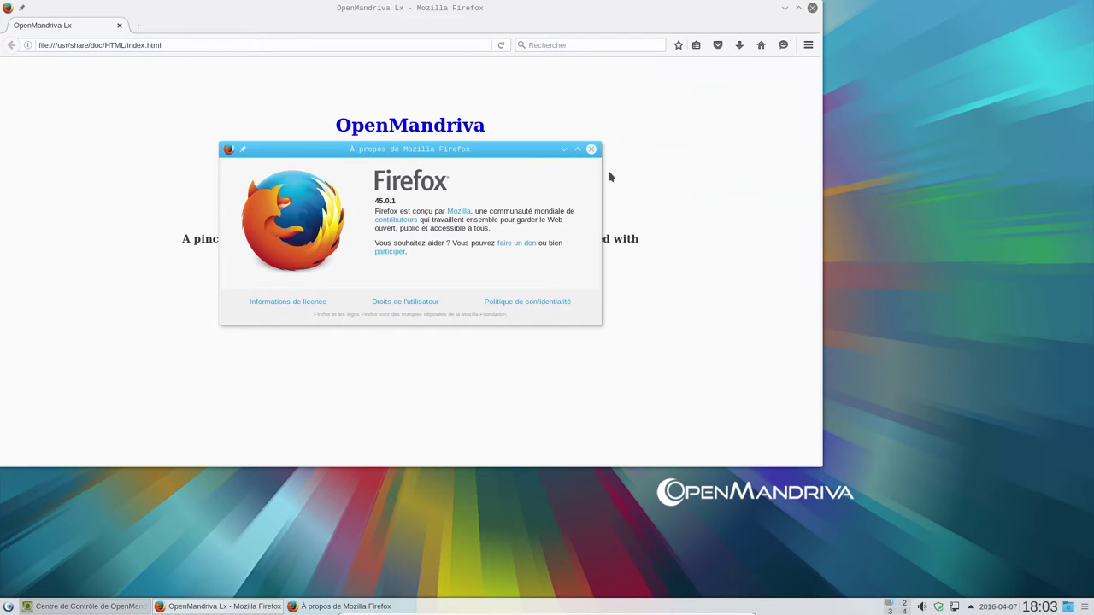
click(590, 150)
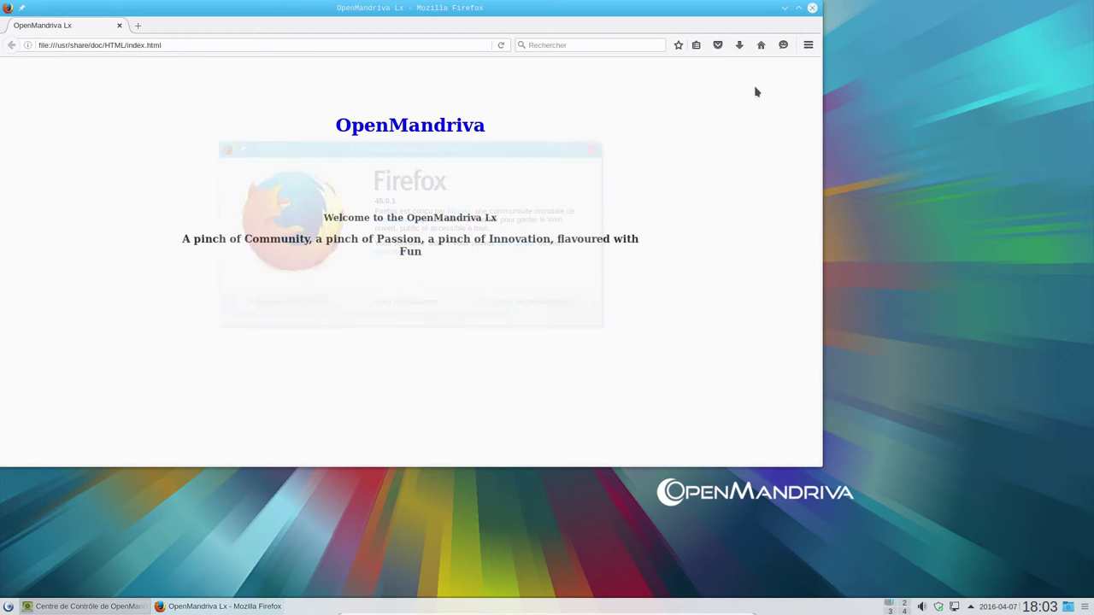
click(814, 8)
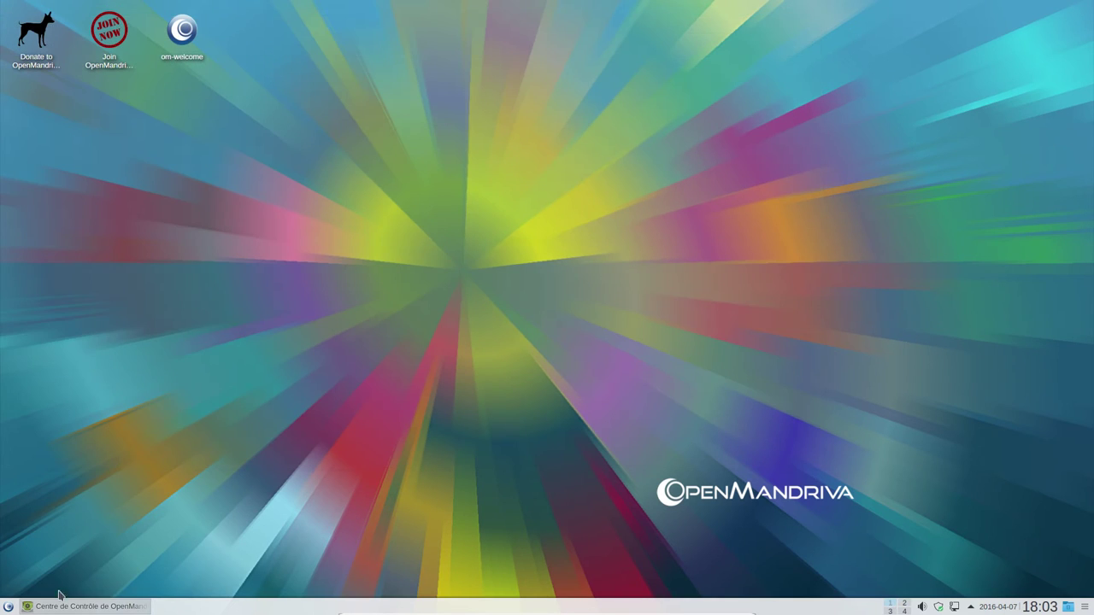
Browse the Internet and office applications and launch LibreOffice Impress.
mouse_move(67, 607)
click(7, 607)
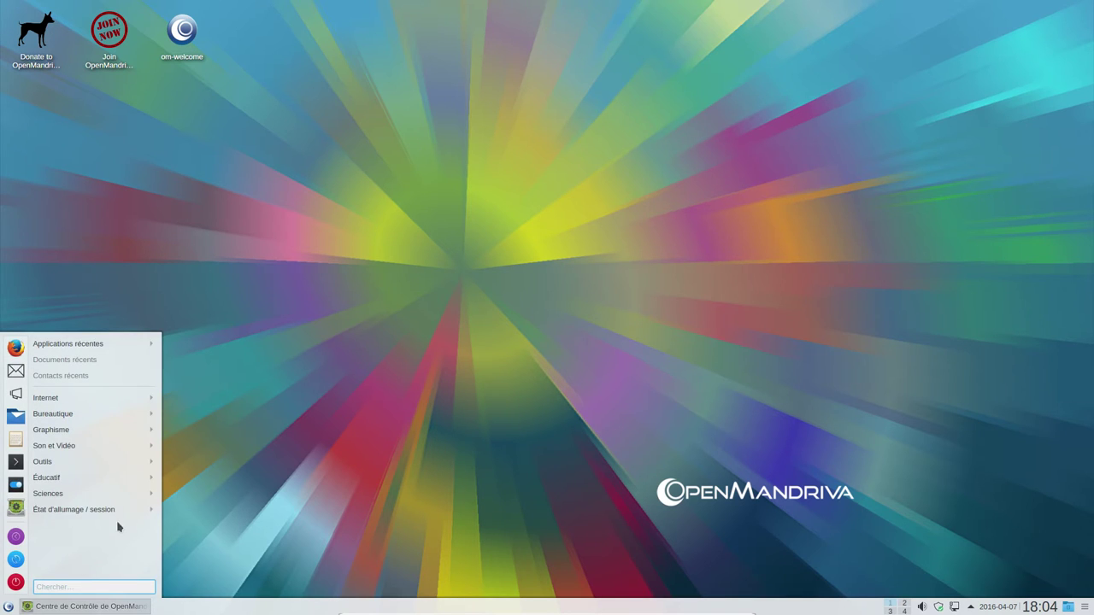
mouse_move(111, 476)
mouse_move(107, 398)
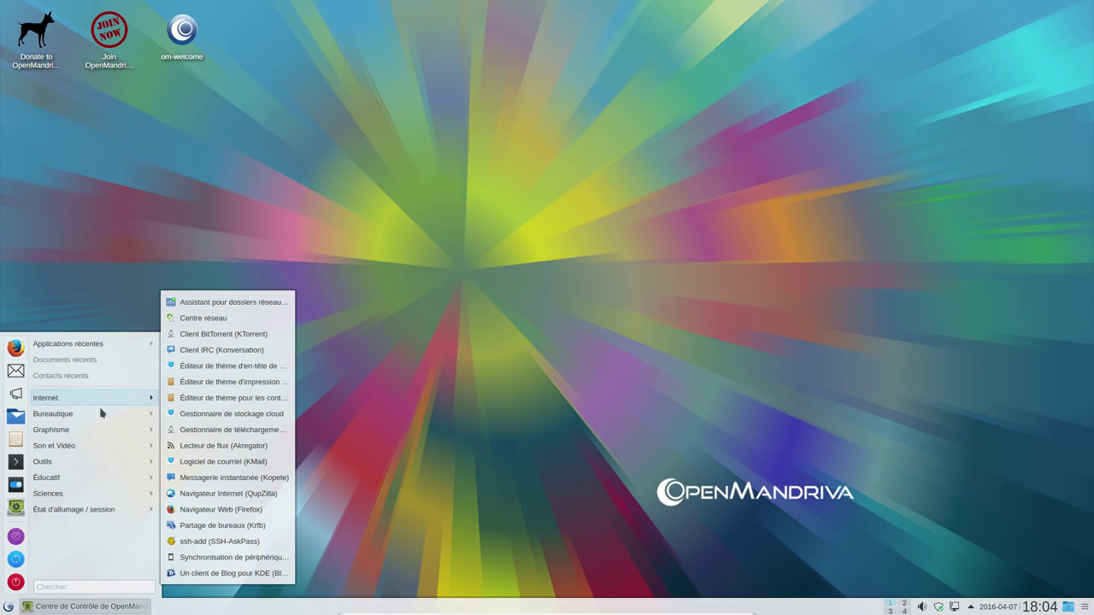
mouse_move(100, 415)
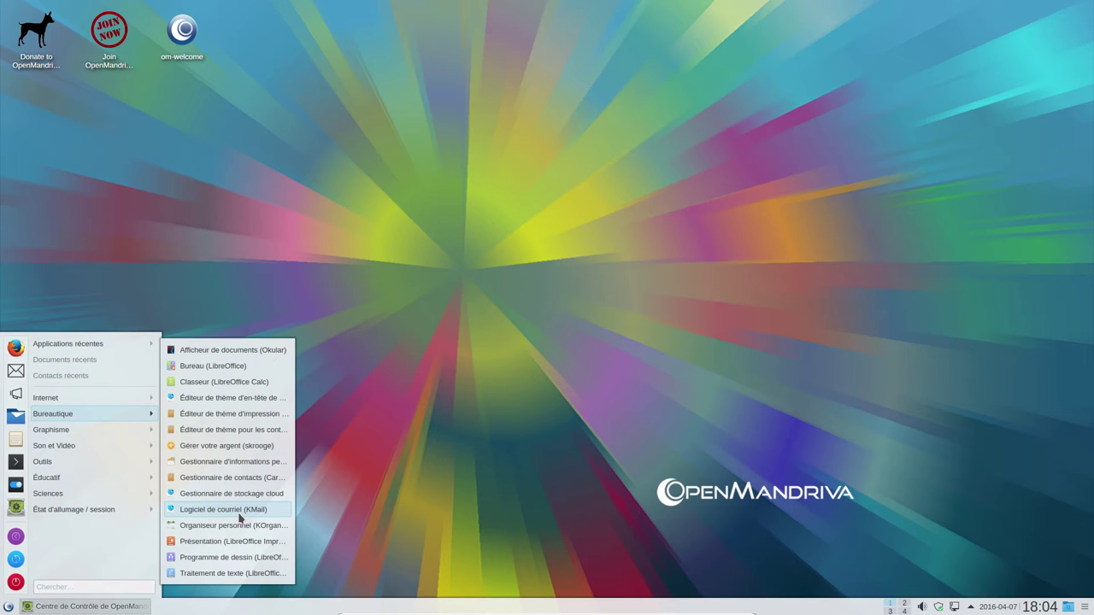
click(237, 542)
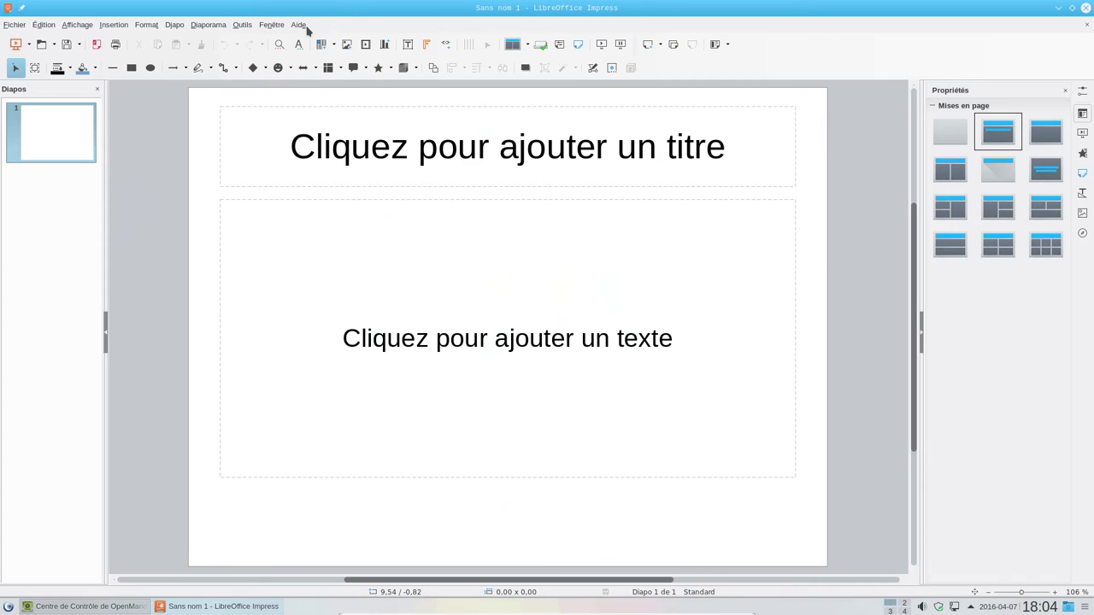
View the LibreOffice version information and quit LibreOffice without creating a presentation.
click(306, 27)
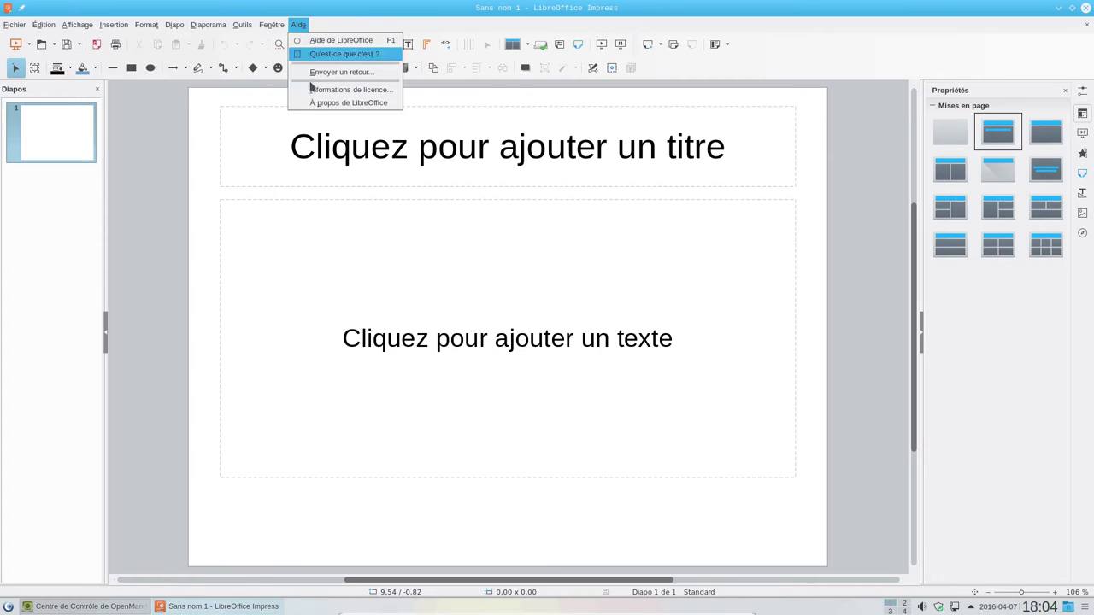
click(334, 102)
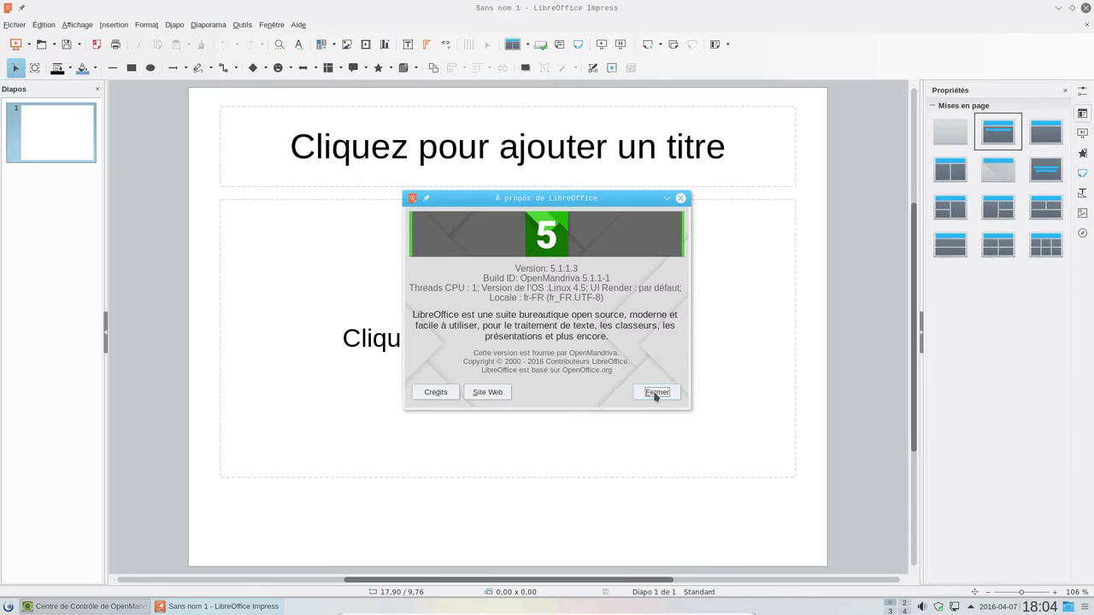
click(655, 393)
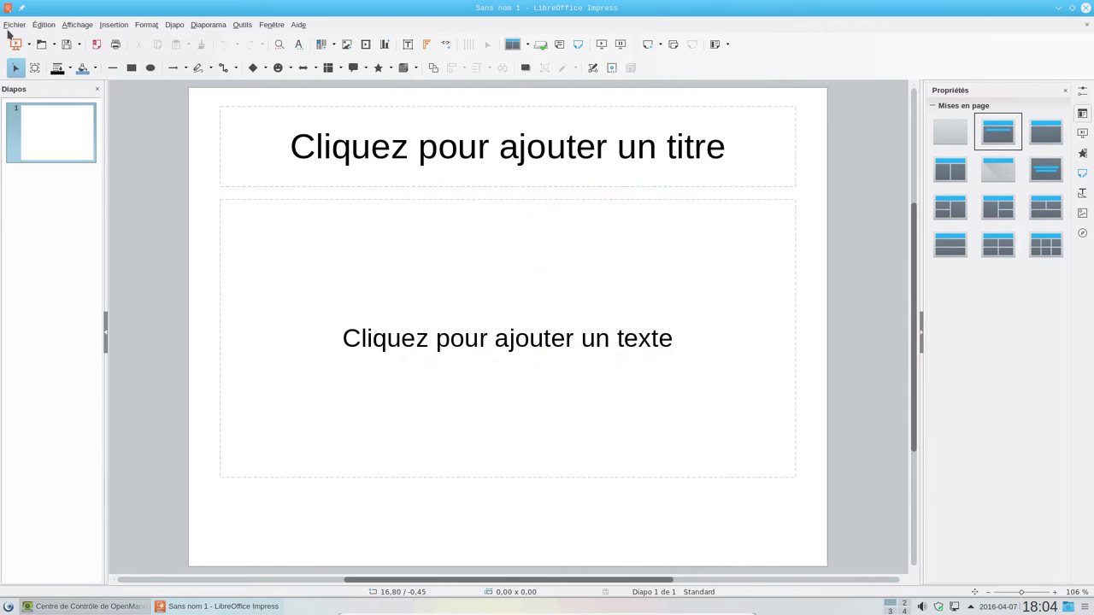
click(13, 25)
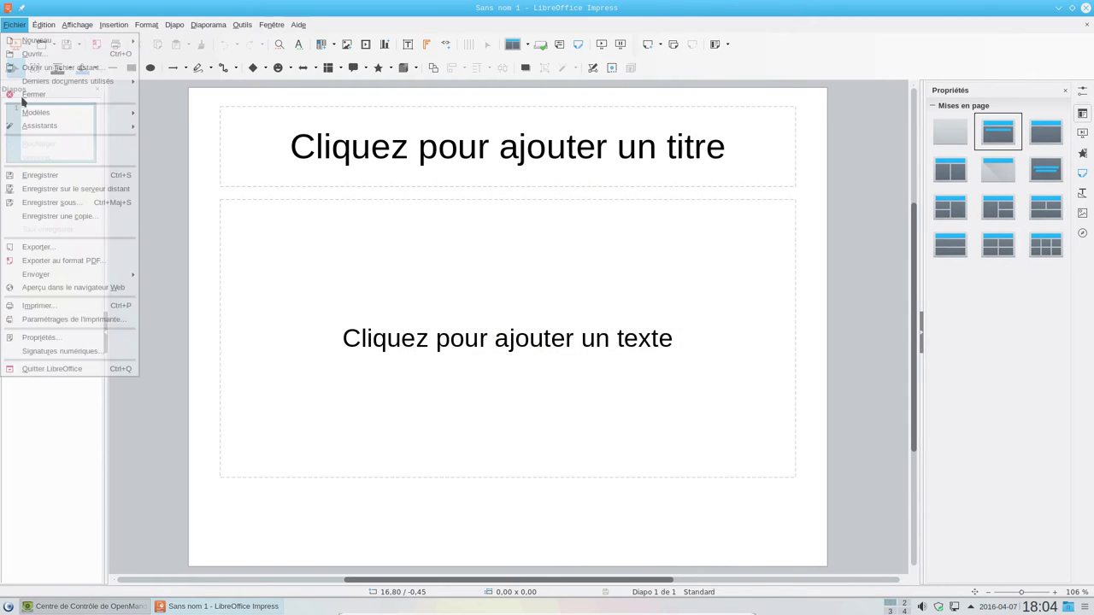
click(73, 373)
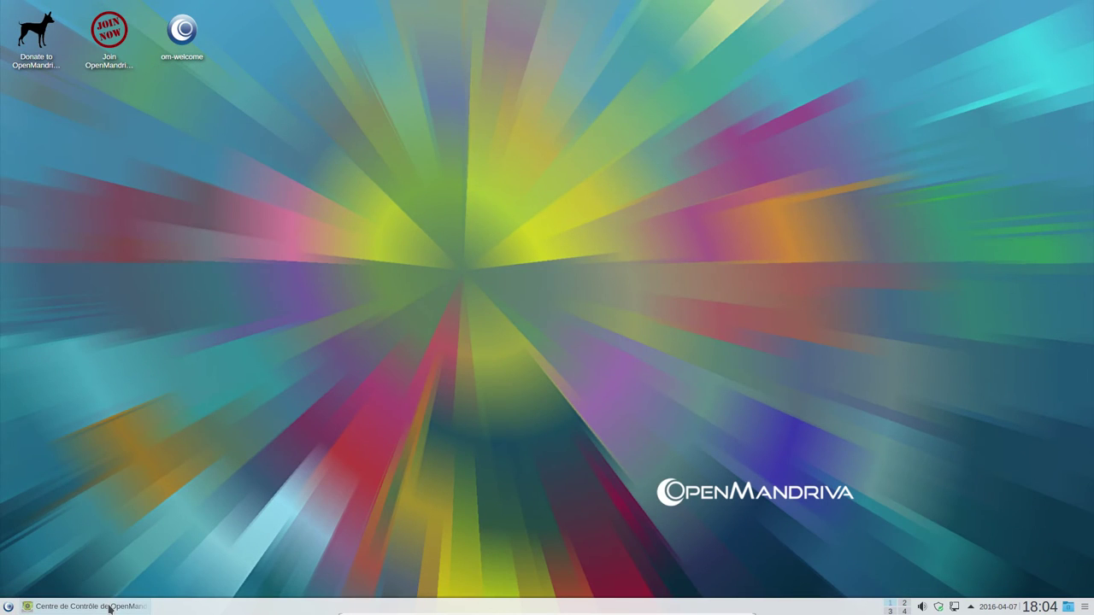
Bring the minimized OpenMandriva Control Center window back to the desktop.
click(109, 607)
mouse_move(108, 606)
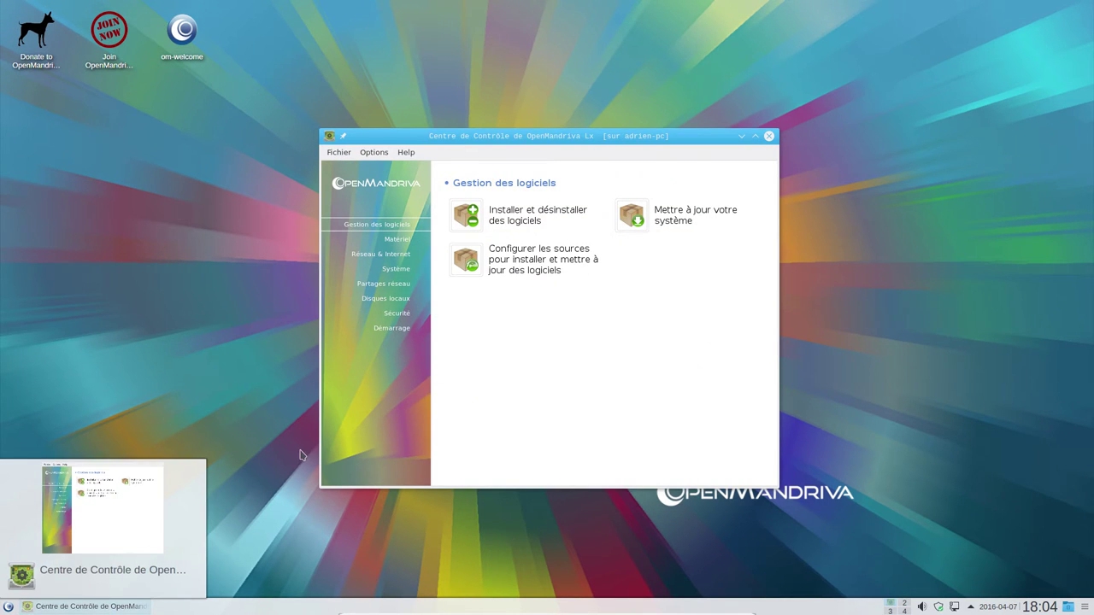
Try to view the details of the i586 thunderbird package in the software manager, and force-close the unresponsive manager.
click(539, 224)
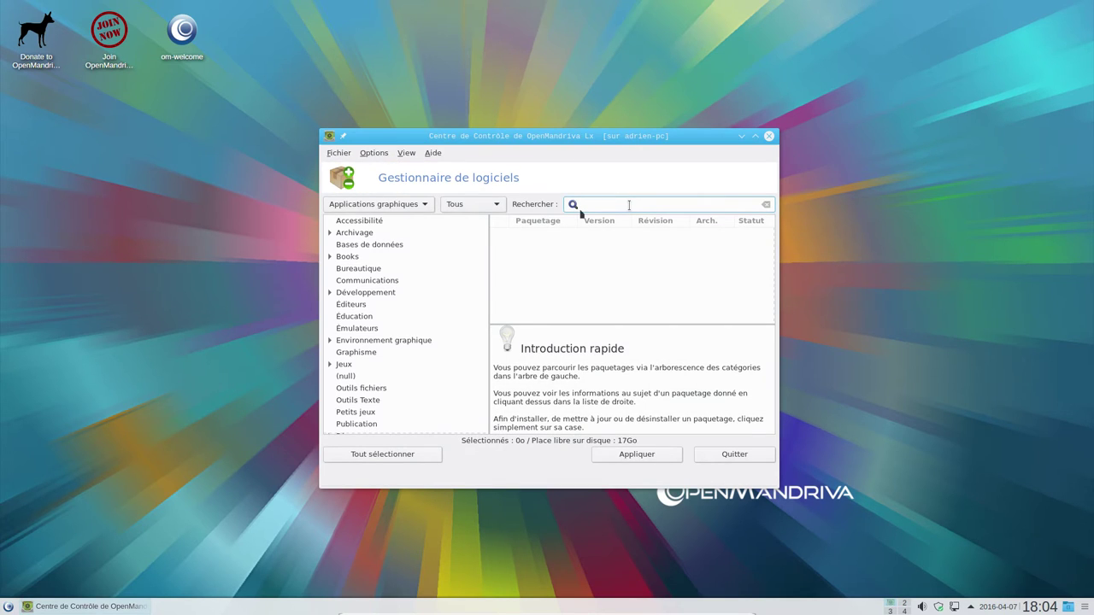
text(thunderbird)
key(Return)
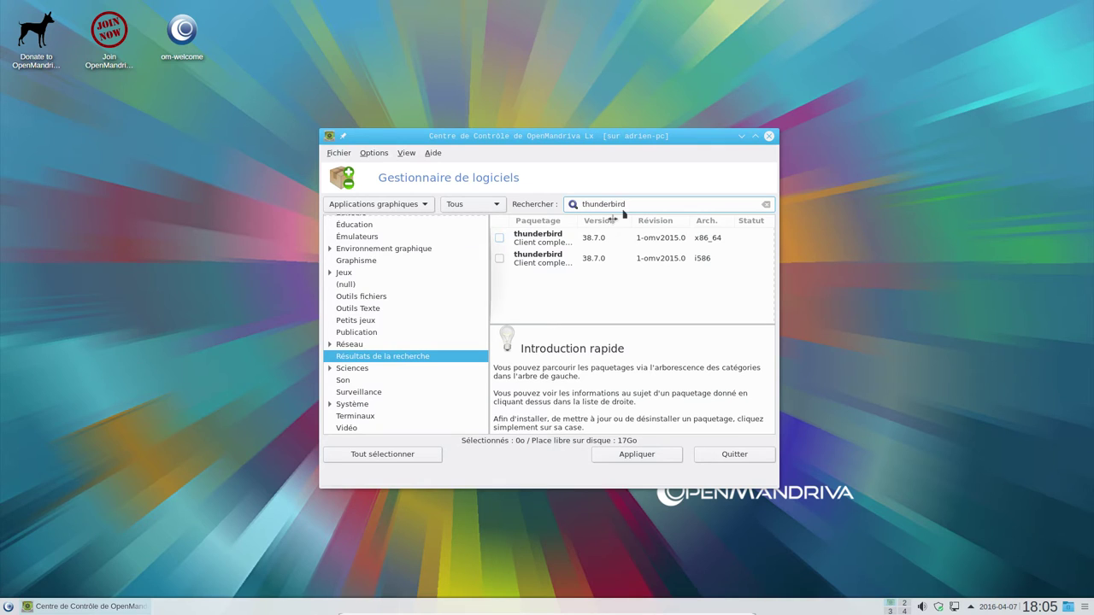
click(708, 258)
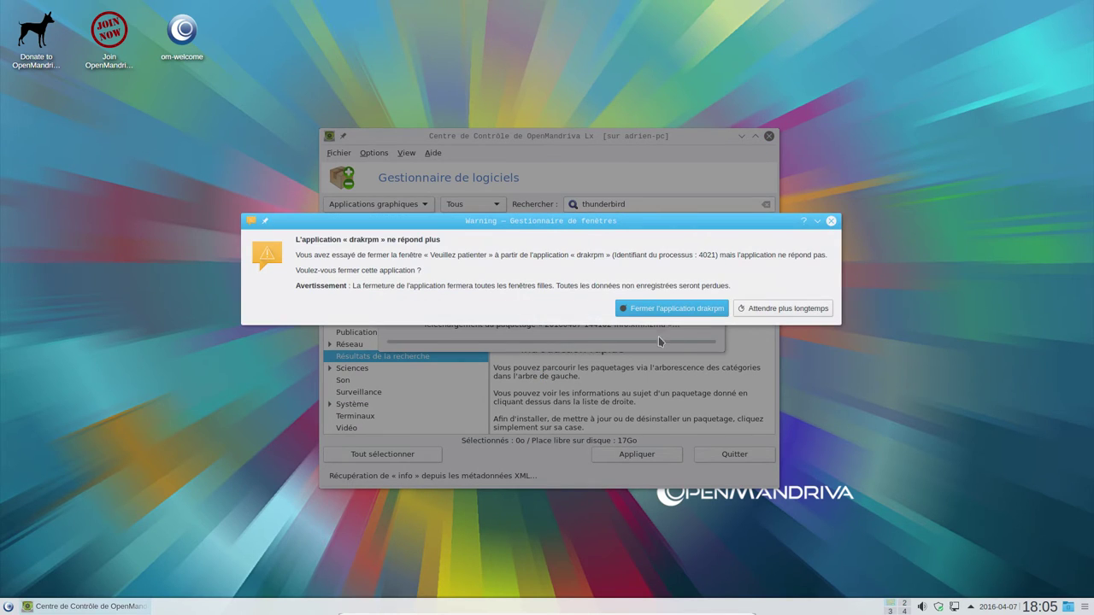
click(757, 309)
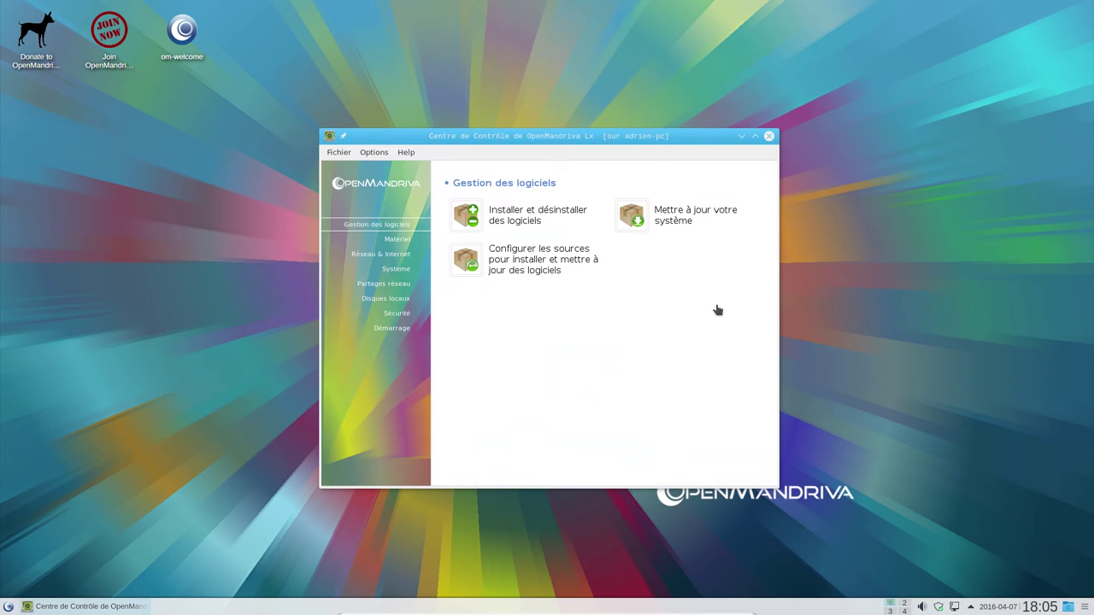
Search the software manager for thunderbird and install its x86_64 package, accepting the confirmation.
click(533, 225)
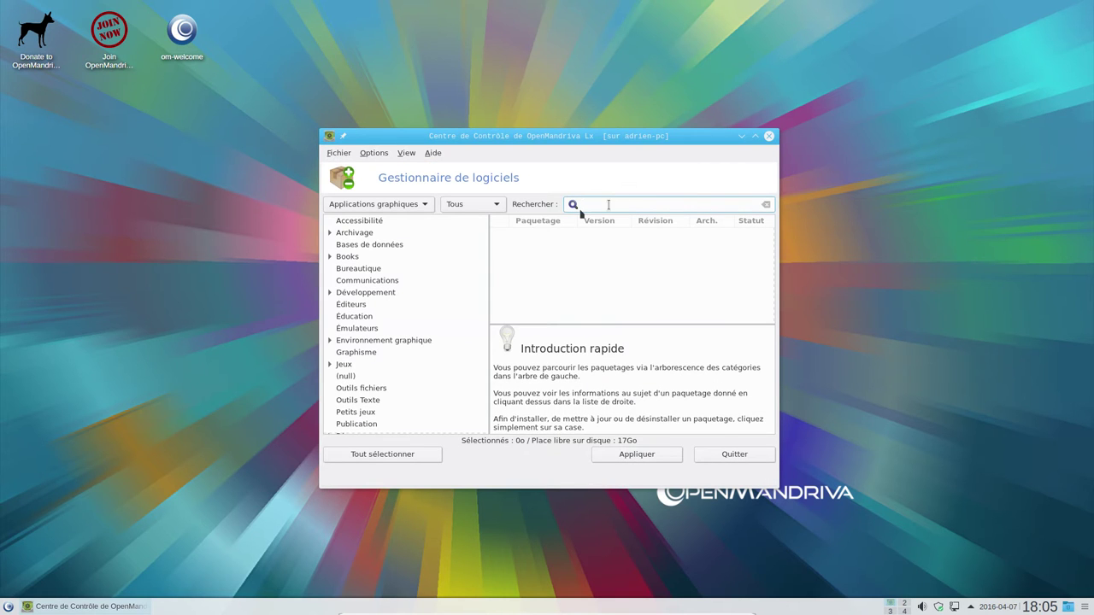
text(thunderbird)
key(Return)
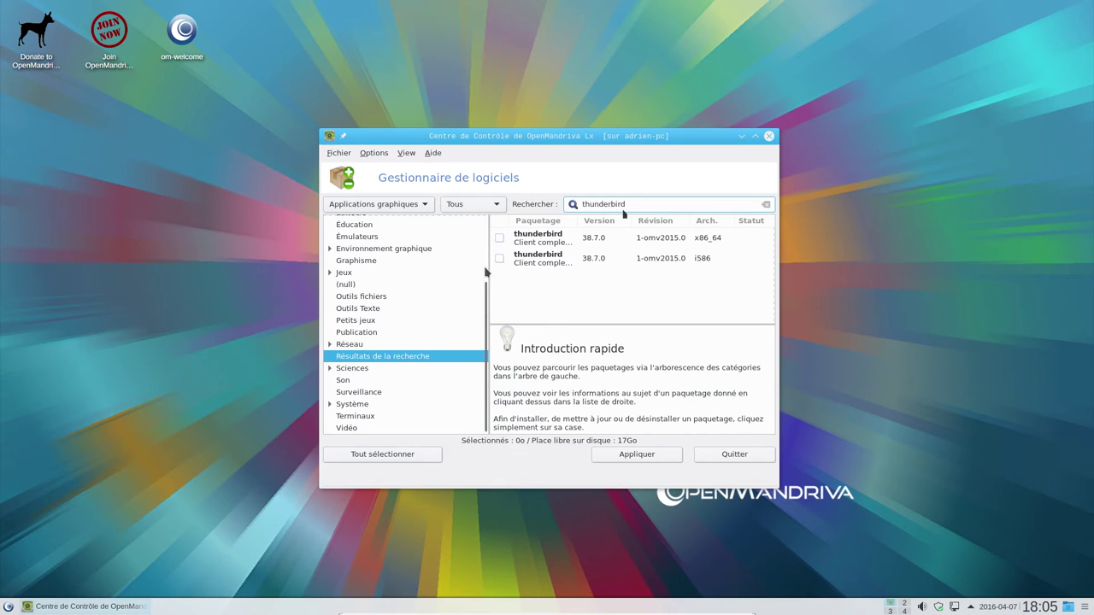
click(499, 238)
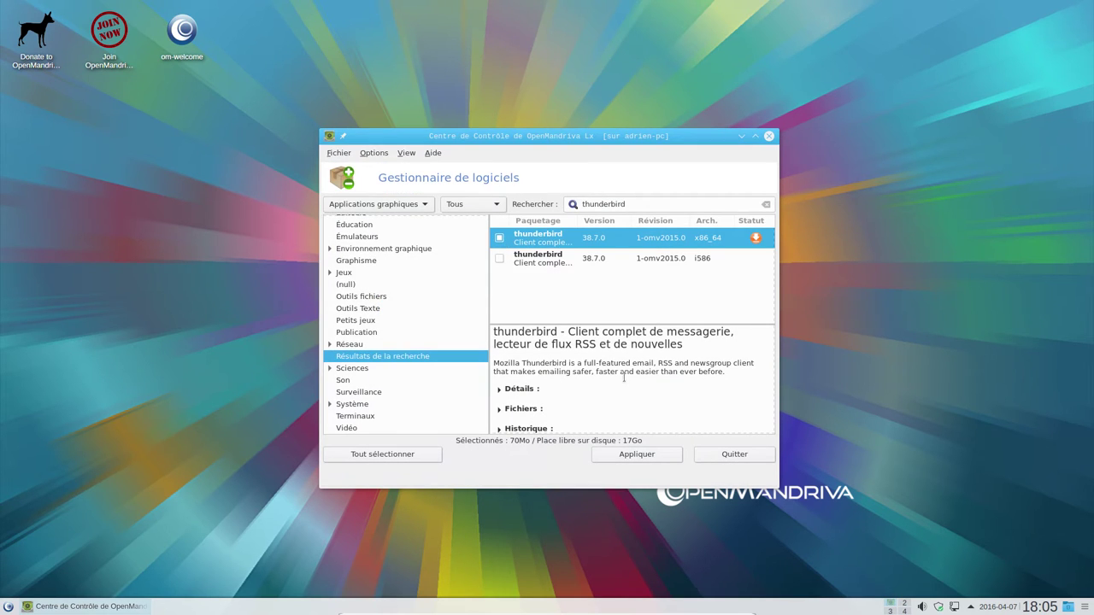
click(654, 456)
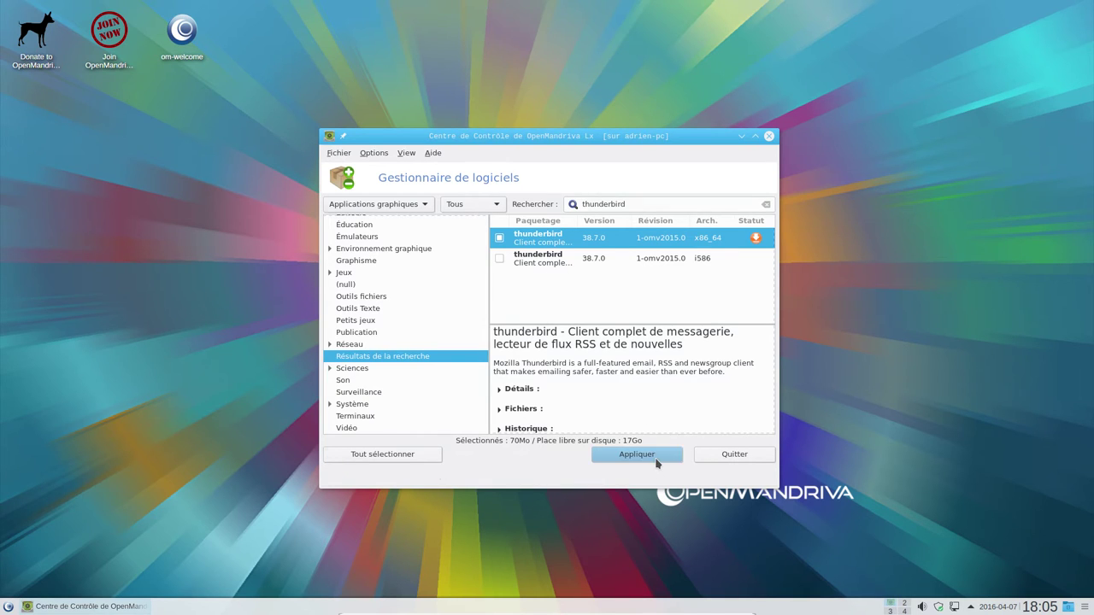
click(637, 418)
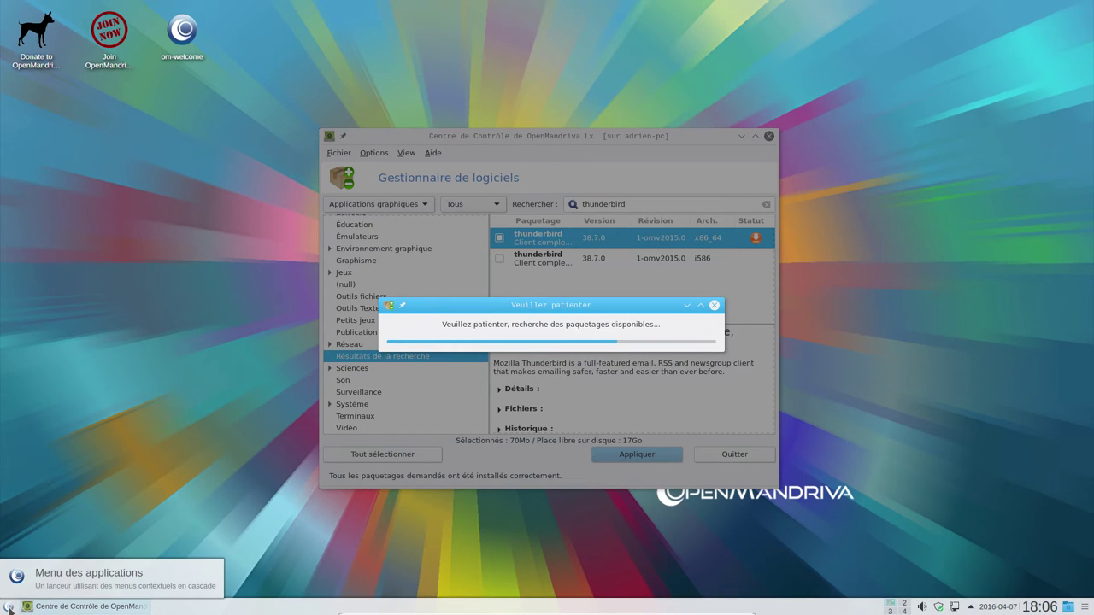
Launch the Thunderbird mail client, dismiss its new email address offer and quit it.
click(9, 607)
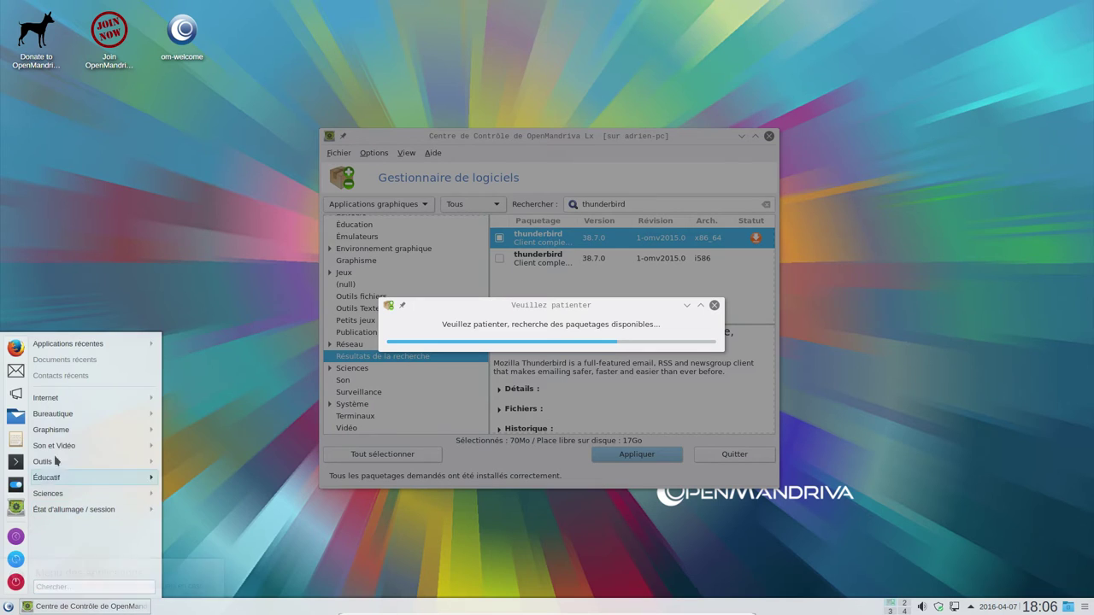
mouse_move(86, 395)
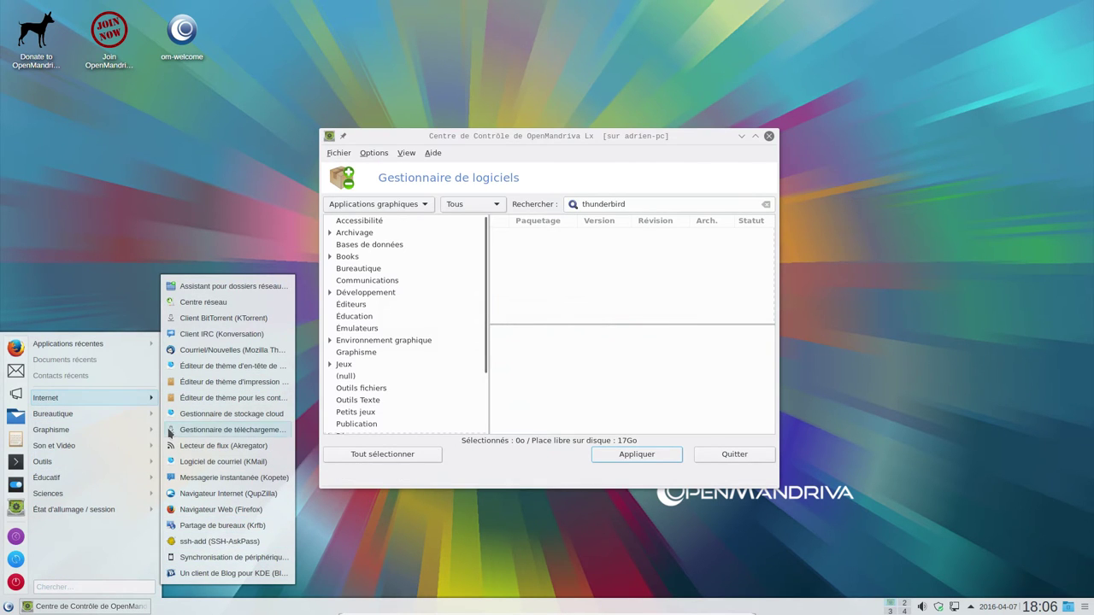
click(225, 347)
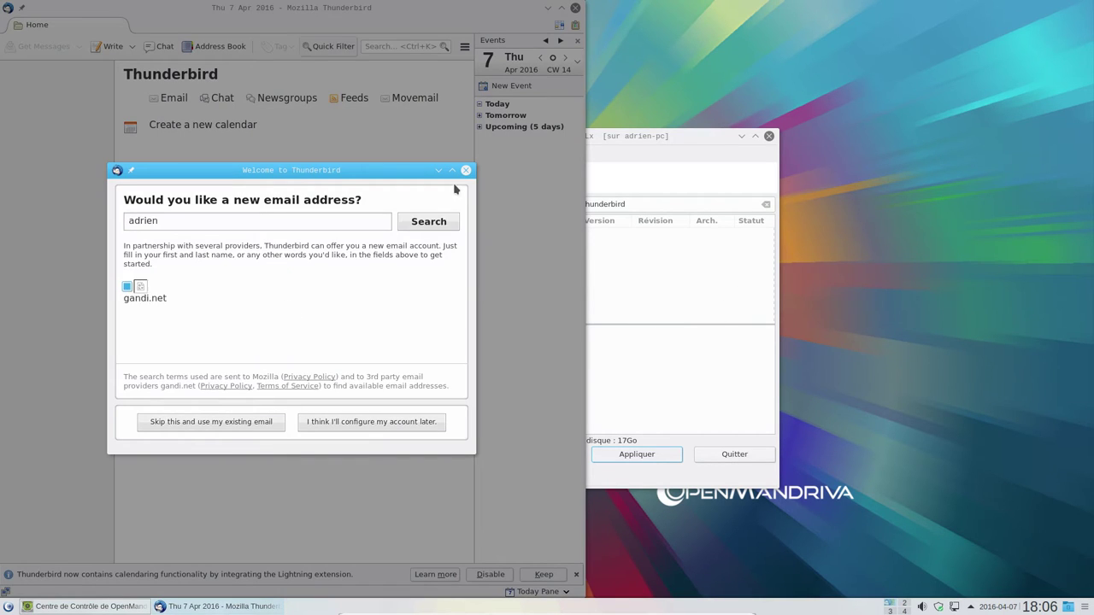
click(466, 170)
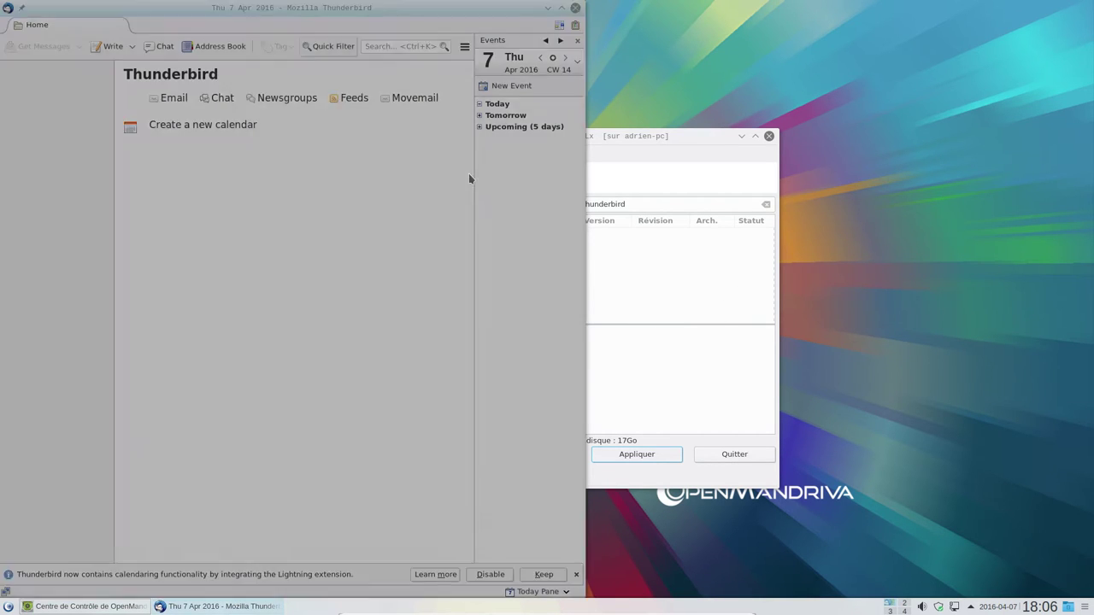
click(576, 12)
Switch the software manager's filter to all packages, search for thunderbird-fr and install that package, accepting the confirmation.
click(399, 206)
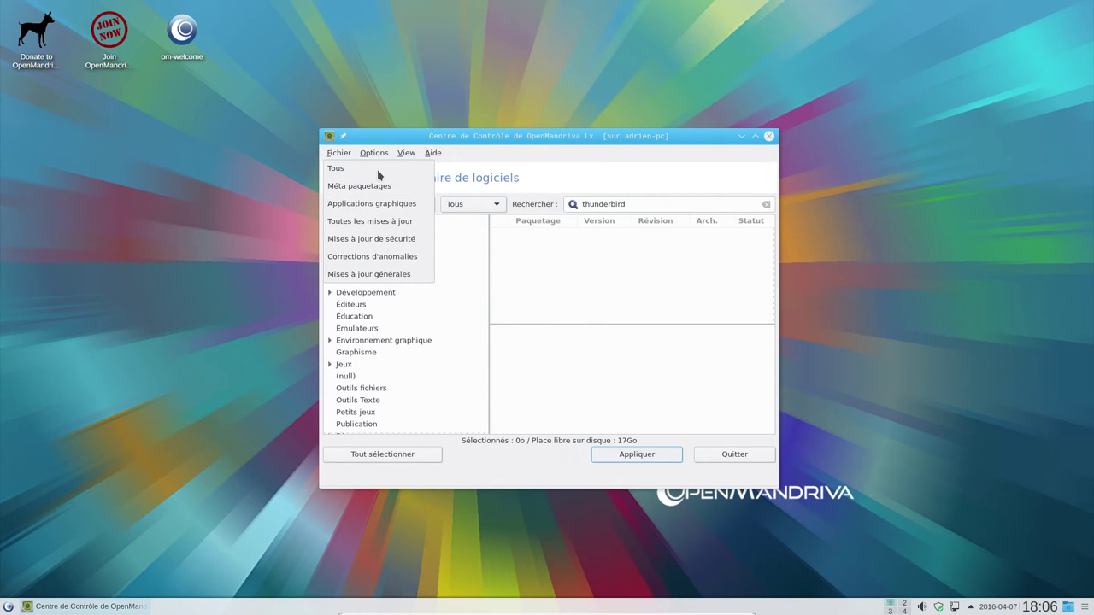
click(379, 174)
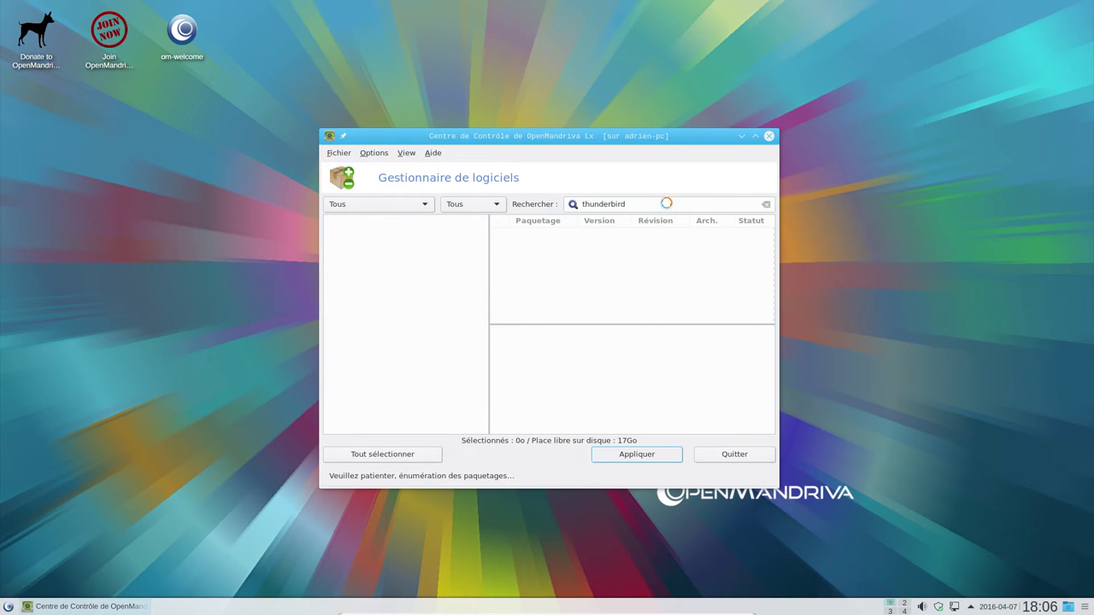
text(-fr)
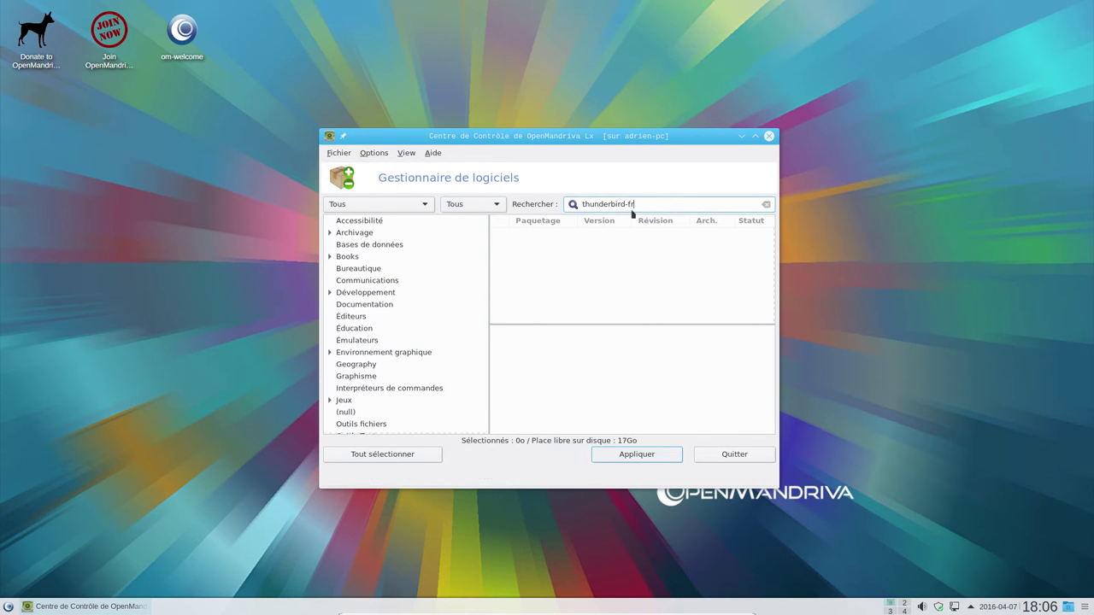
key(Return)
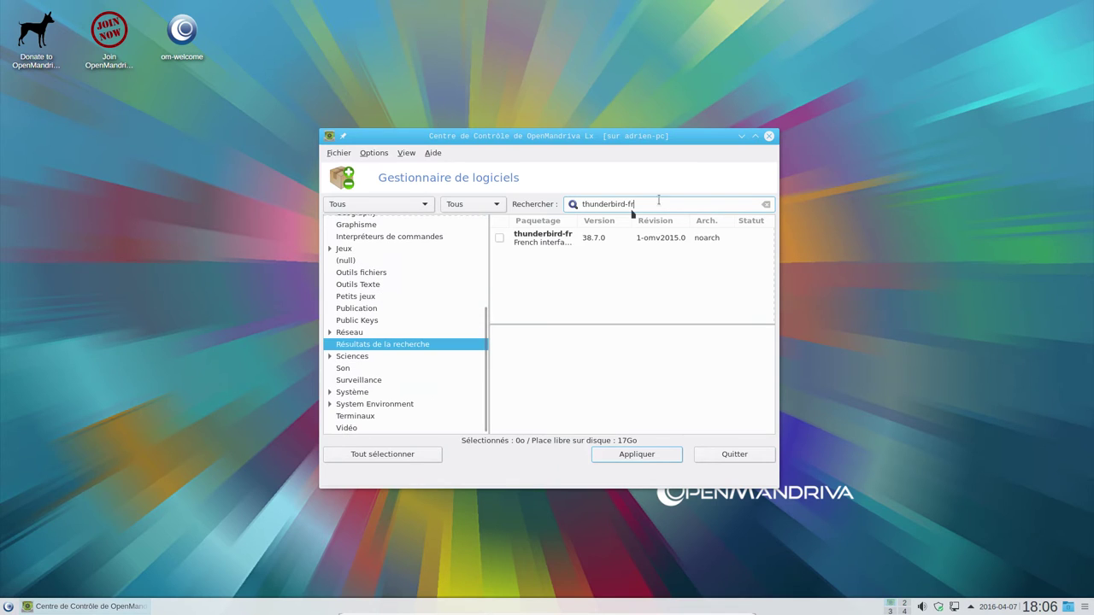
click(499, 239)
click(636, 455)
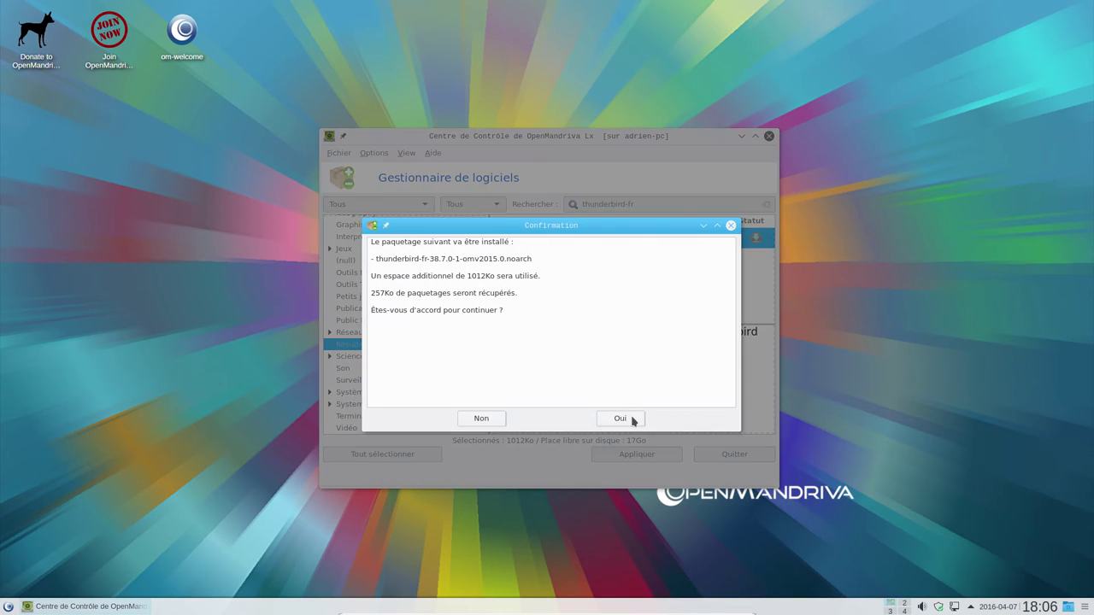
click(633, 420)
Relaunch Thunderbird, skip the new email address offer, cancel the mail account creation and maximize the main window.
click(8, 605)
mouse_move(76, 396)
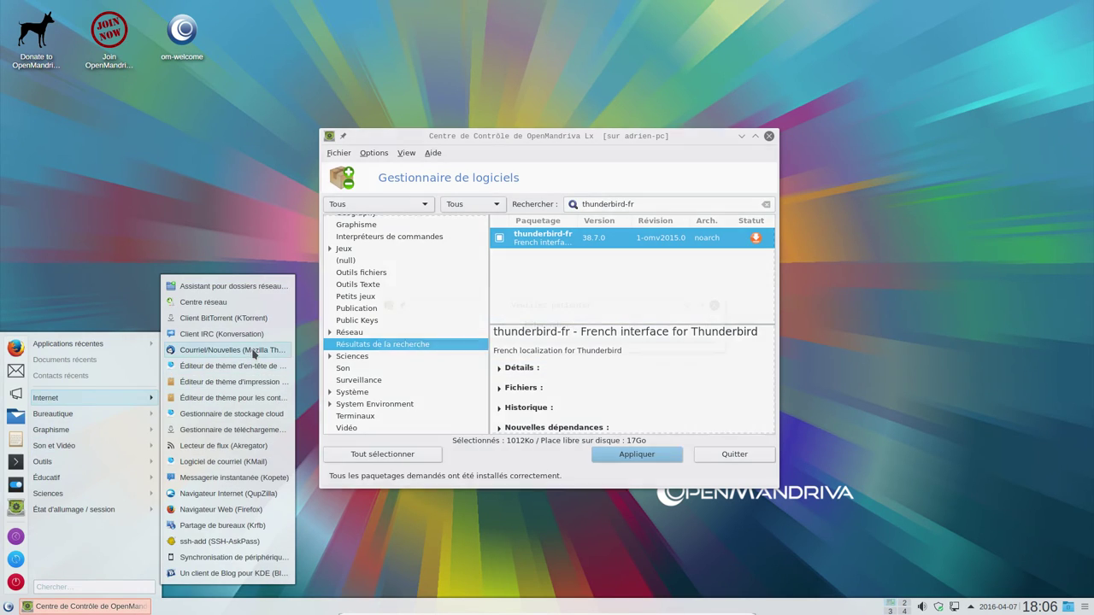
click(254, 352)
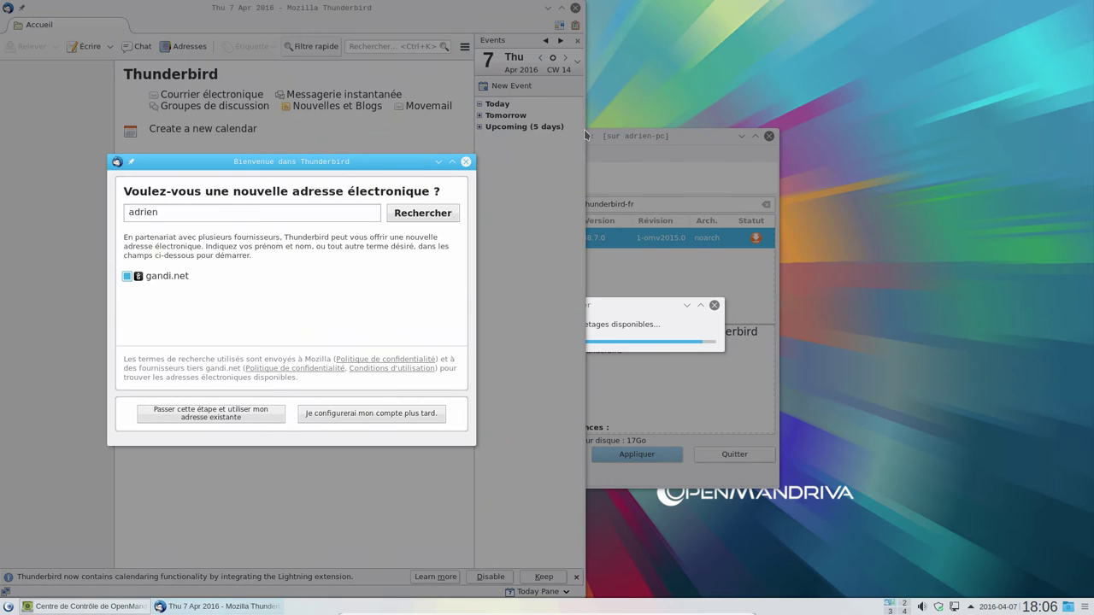
click(239, 416)
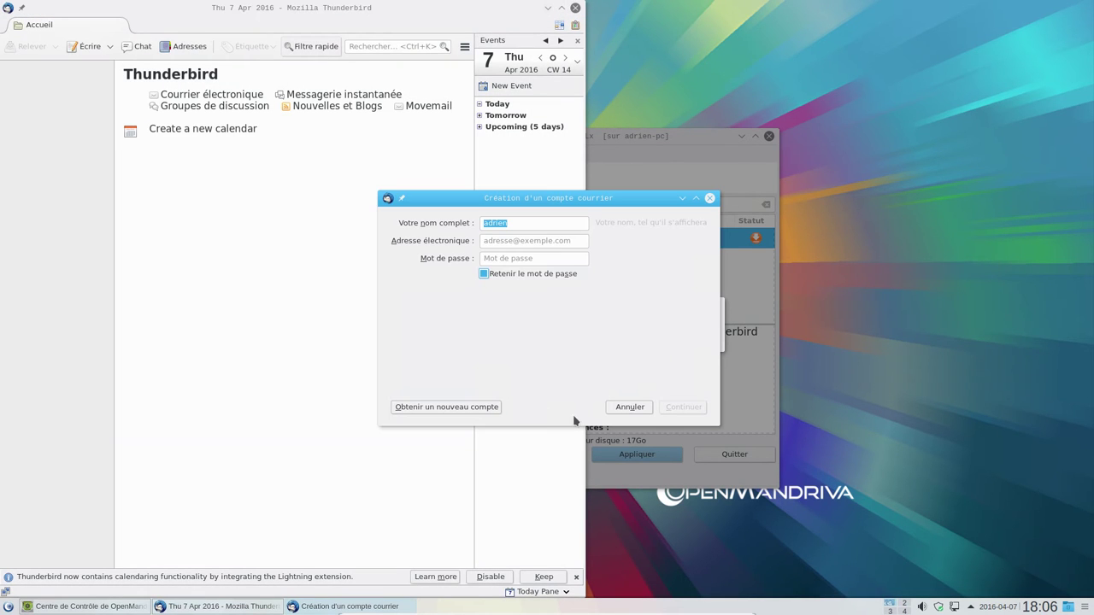
click(624, 407)
click(562, 8)
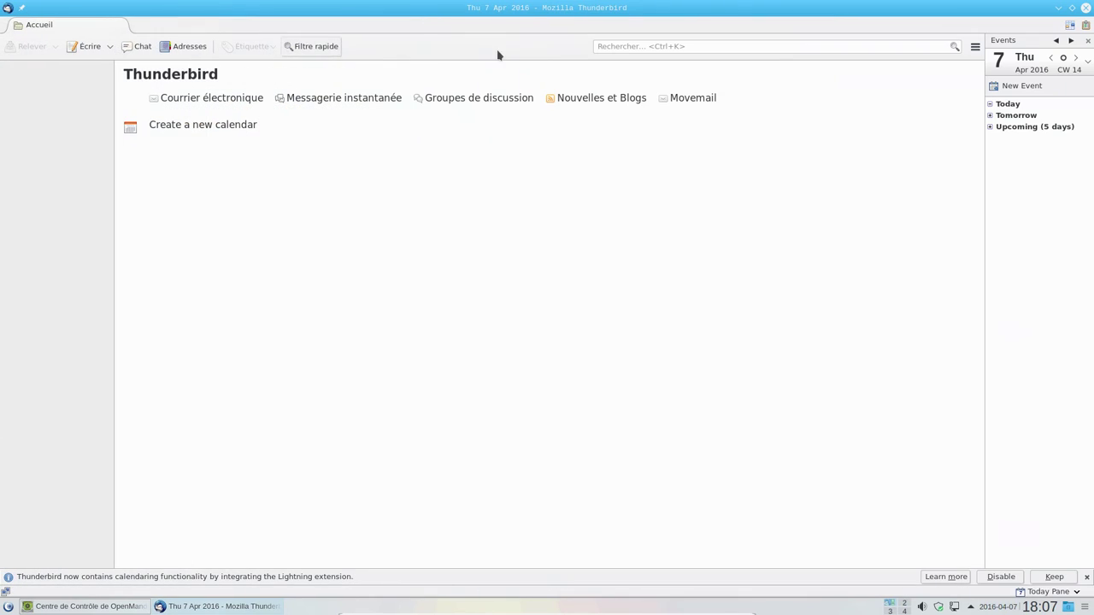
Turn on Thunderbird's menu bar to view its version information, and quit Thunderbird.
right_click(420, 27)
click(485, 33)
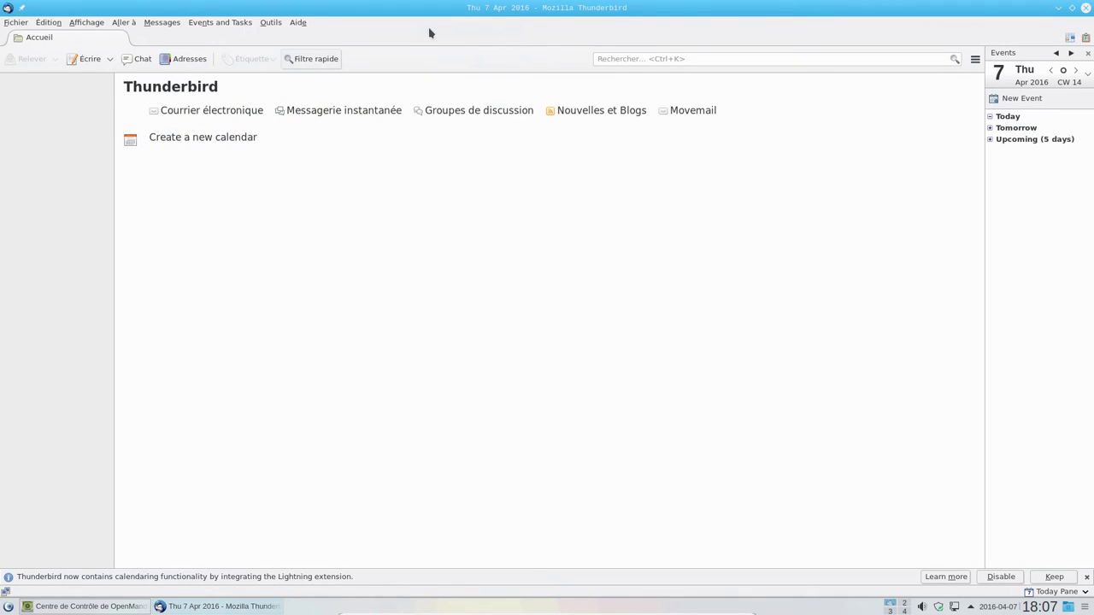
click(301, 23)
click(333, 106)
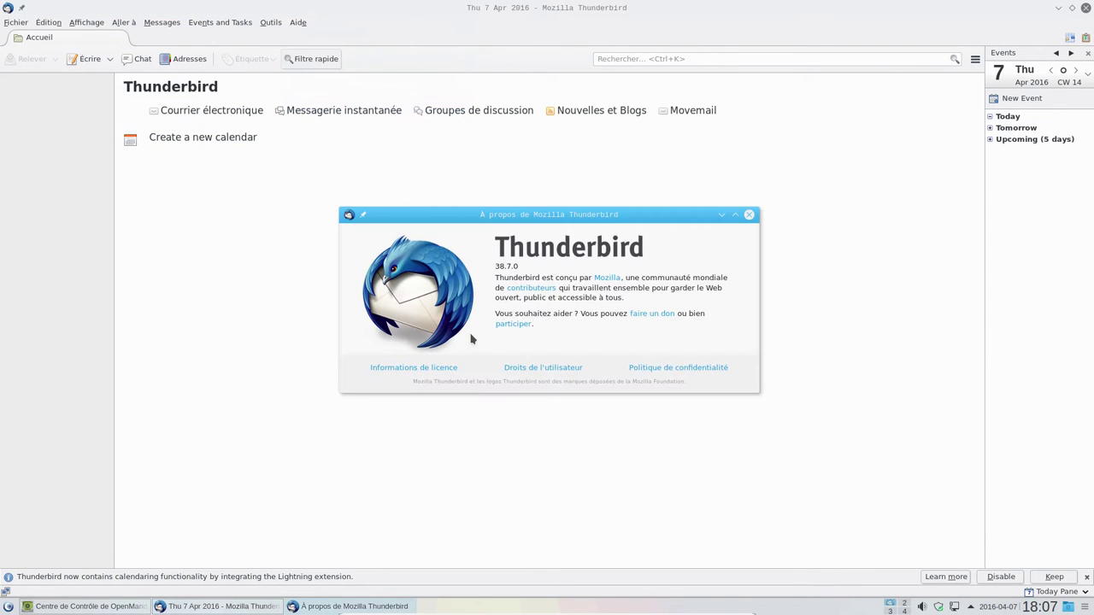
click(749, 214)
click(1087, 7)
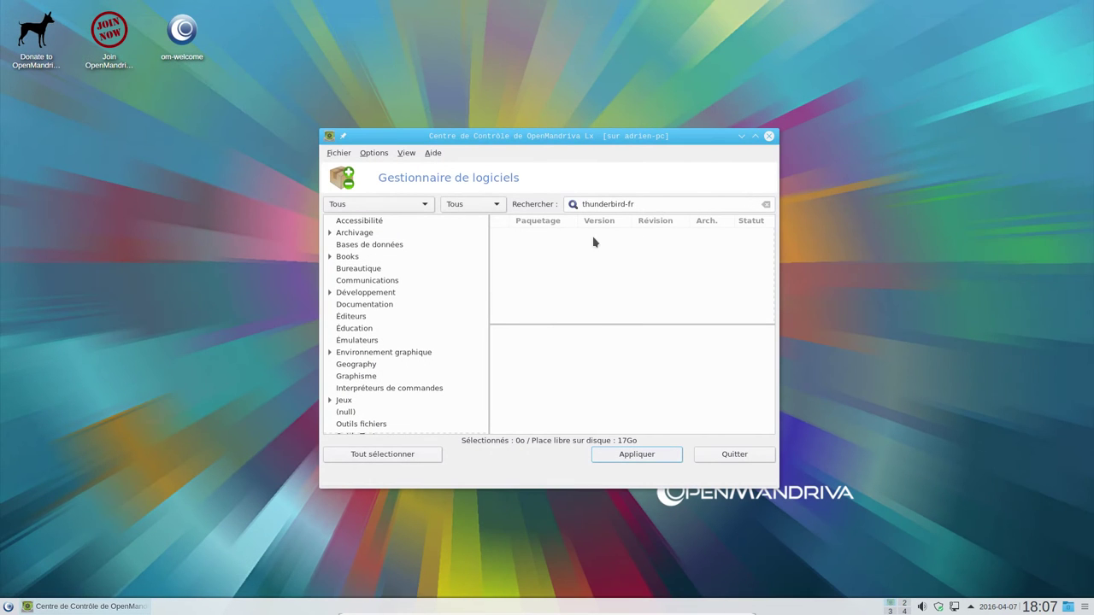
Close the software manager and minimize the OpenMandriva Control Center window.
click(768, 136)
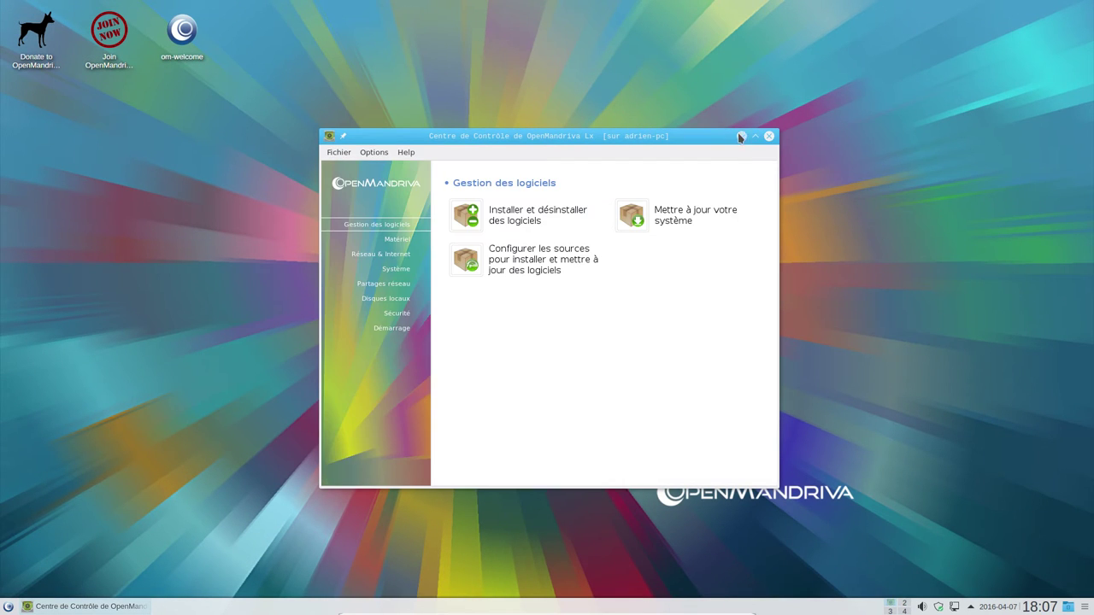
click(768, 135)
Launch the ShowFoto photo viewer and editor, look at its maximized window and quit it.
click(8, 606)
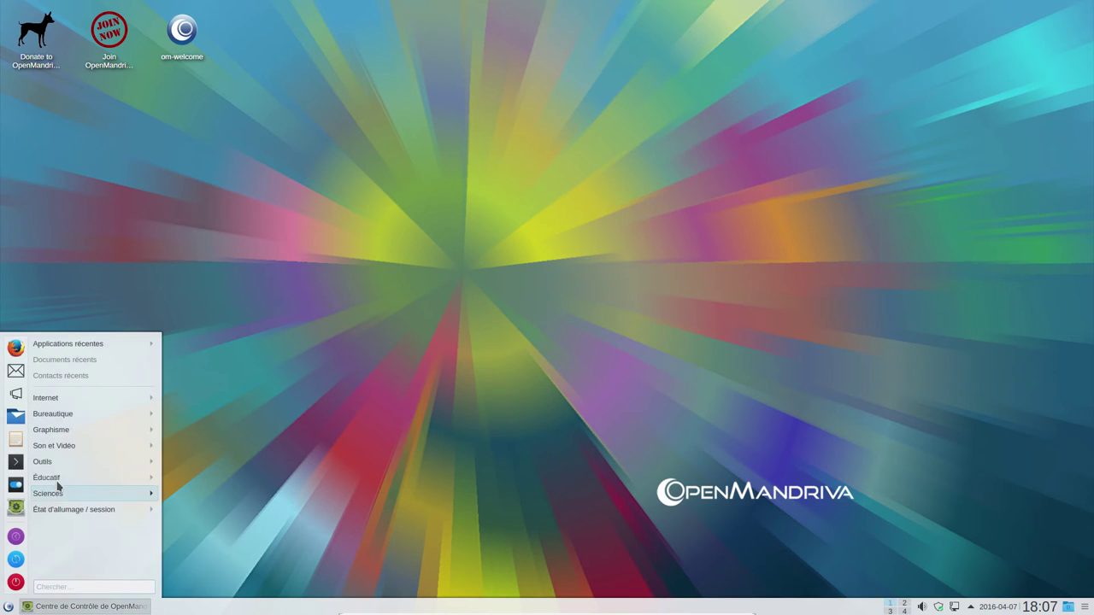
mouse_move(71, 417)
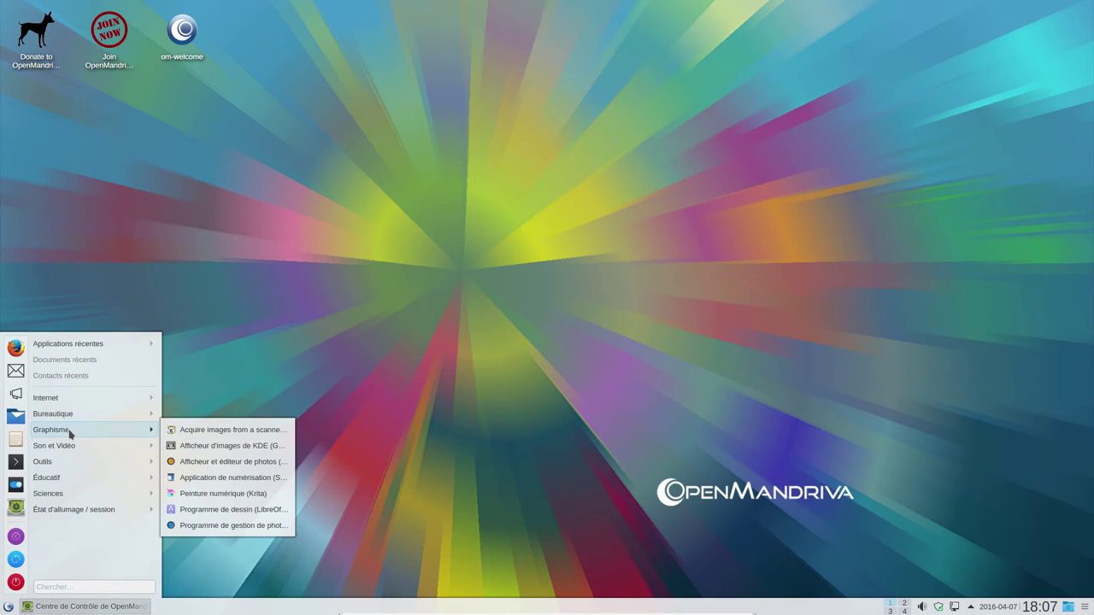
click(244, 464)
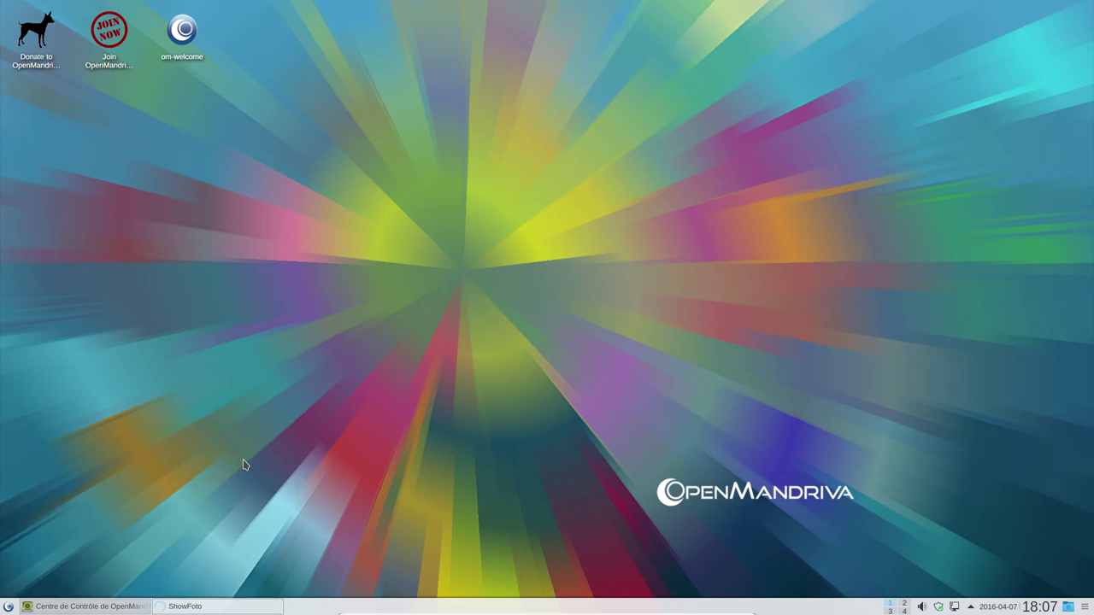
click(8, 606)
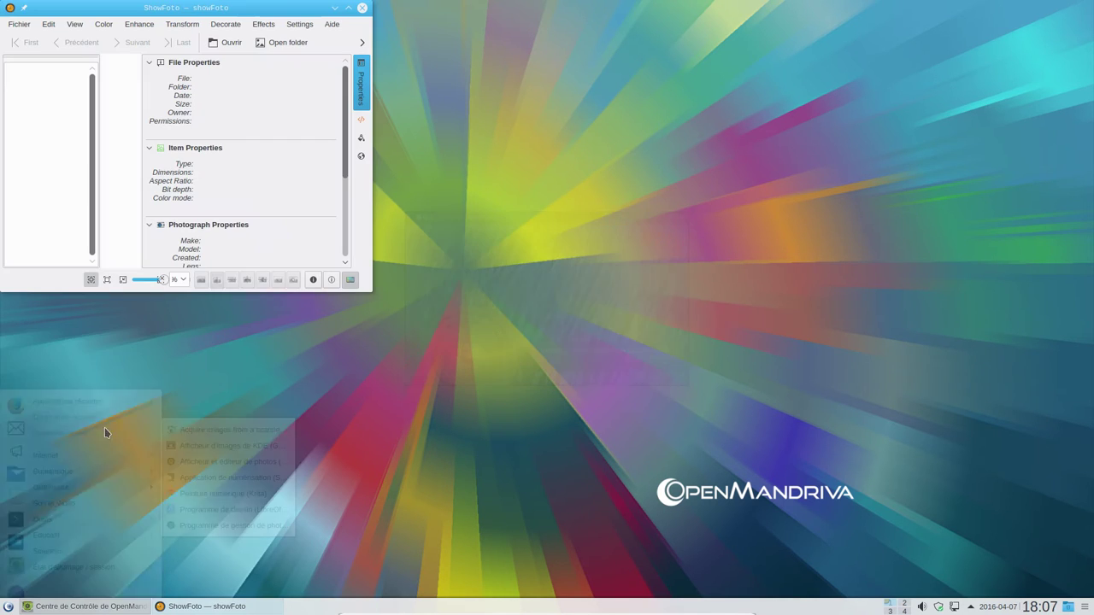
click(348, 7)
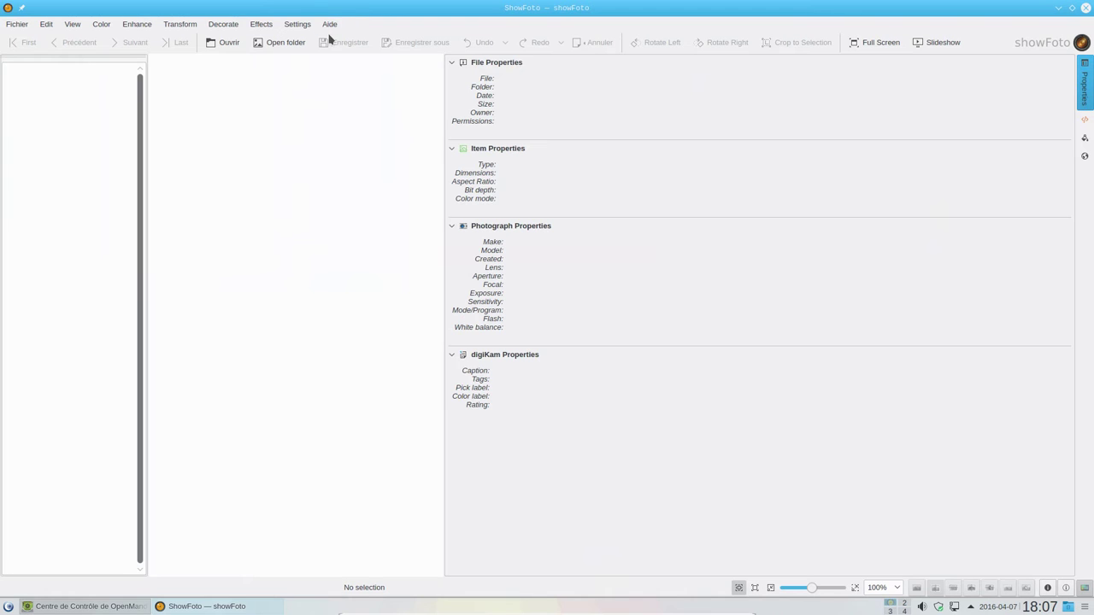
click(27, 29)
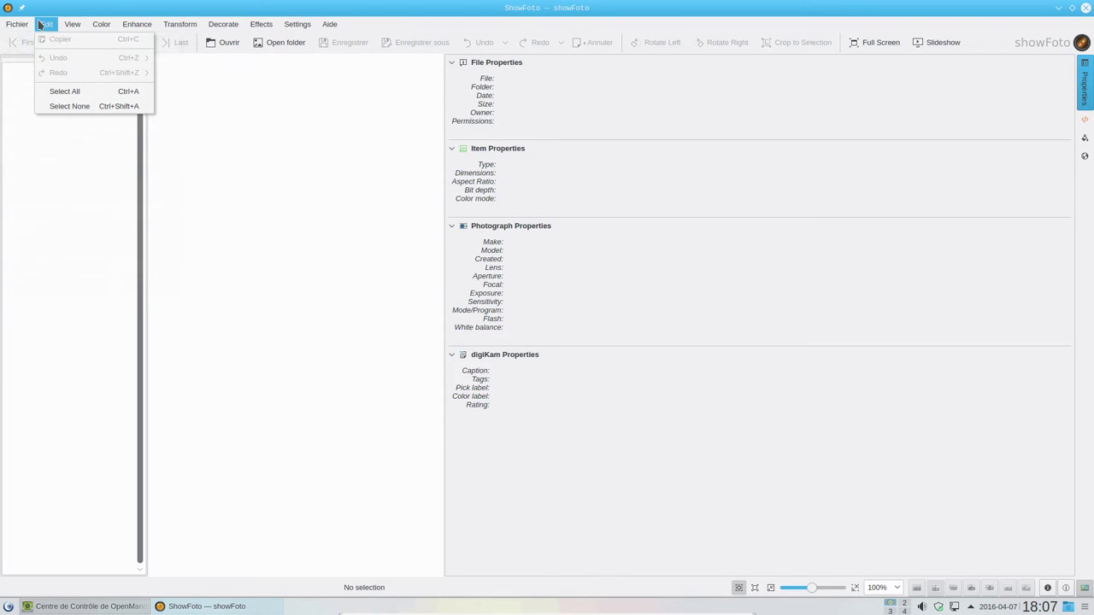
click(27, 285)
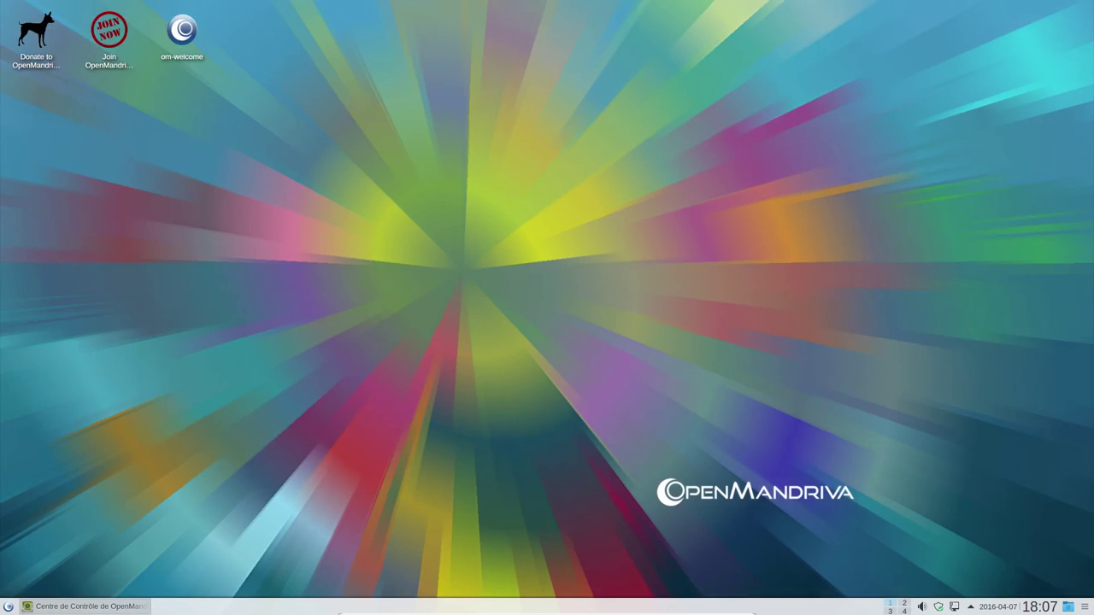
Launch the digiKam photo management program from the graphics applications.
click(8, 605)
mouse_move(64, 429)
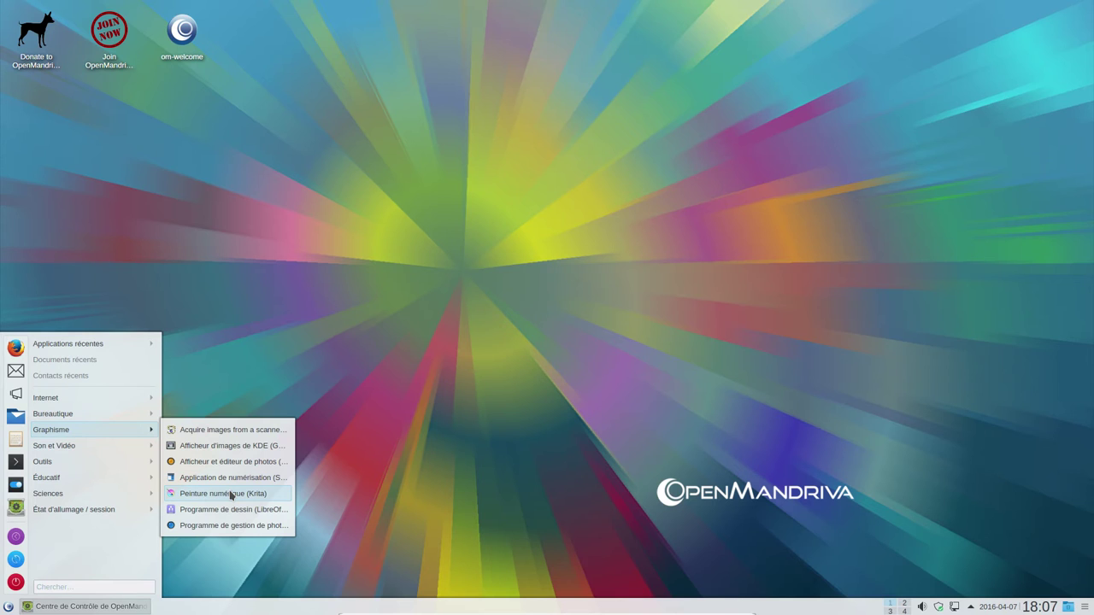
click(226, 524)
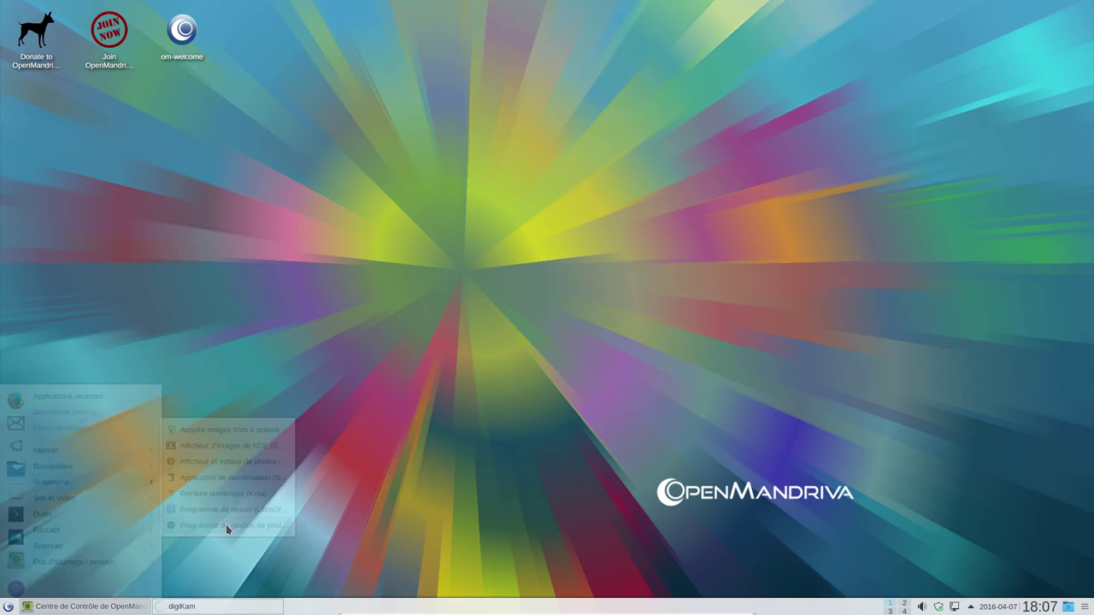
Launch the Krita digital painting program and close digiKam's first-run assistant.
click(9, 606)
mouse_move(86, 473)
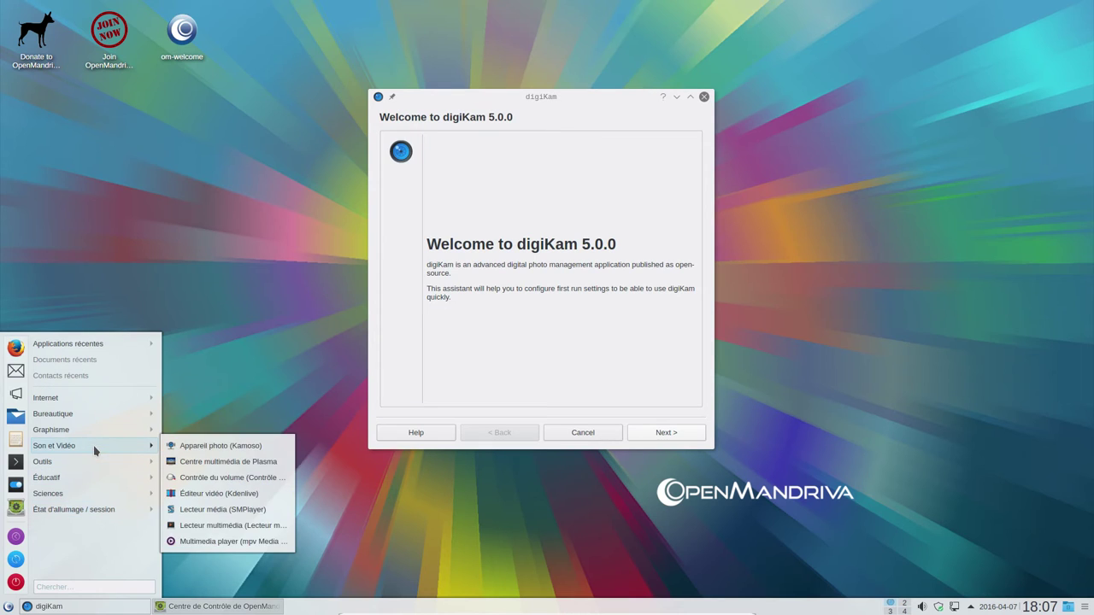
mouse_move(105, 436)
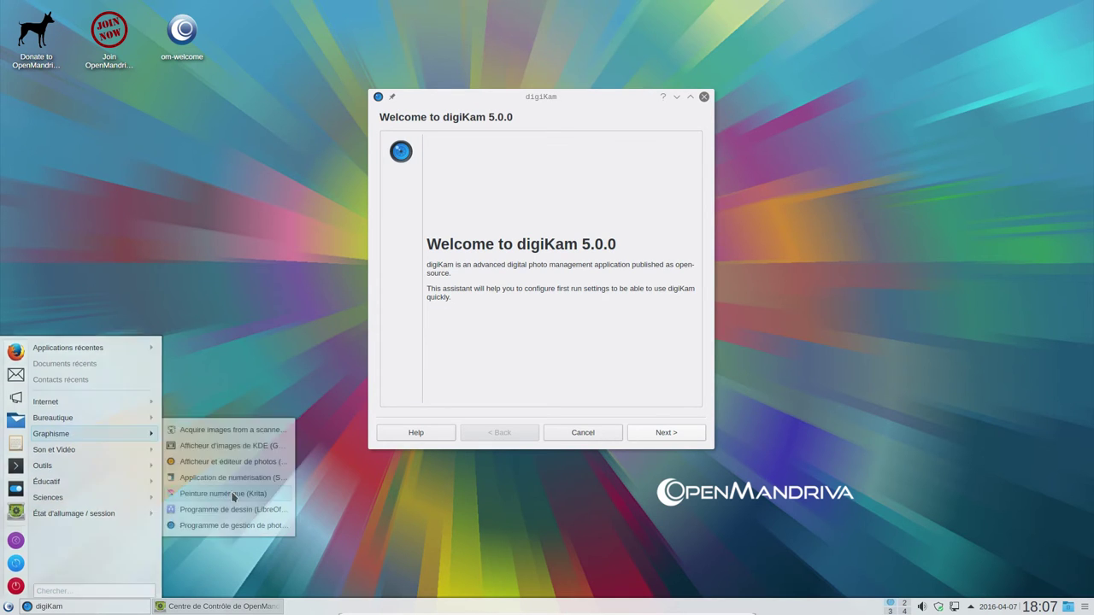
click(237, 493)
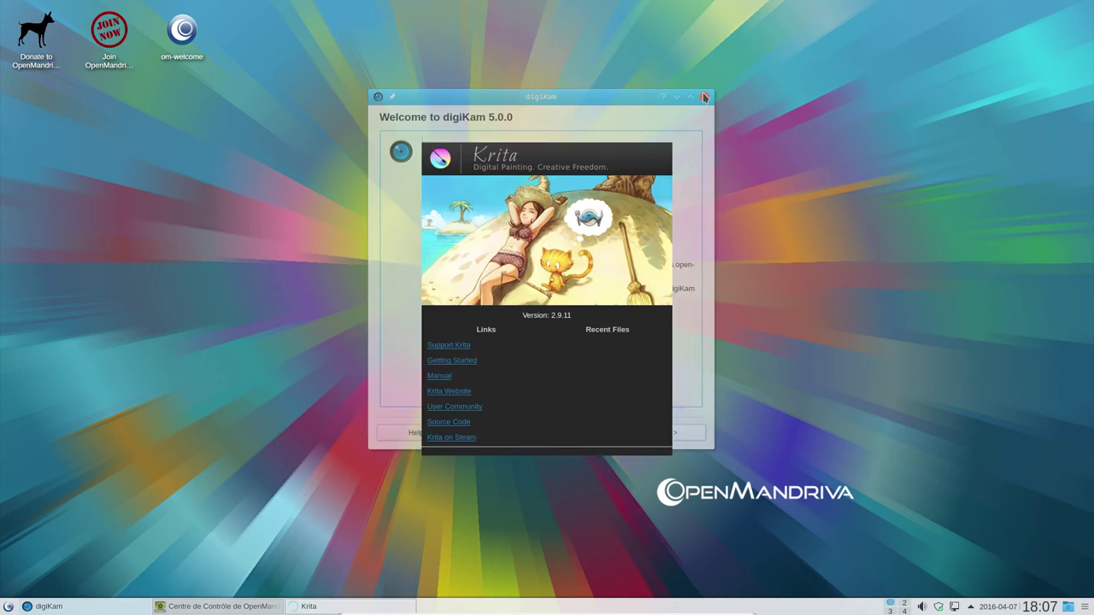
click(702, 98)
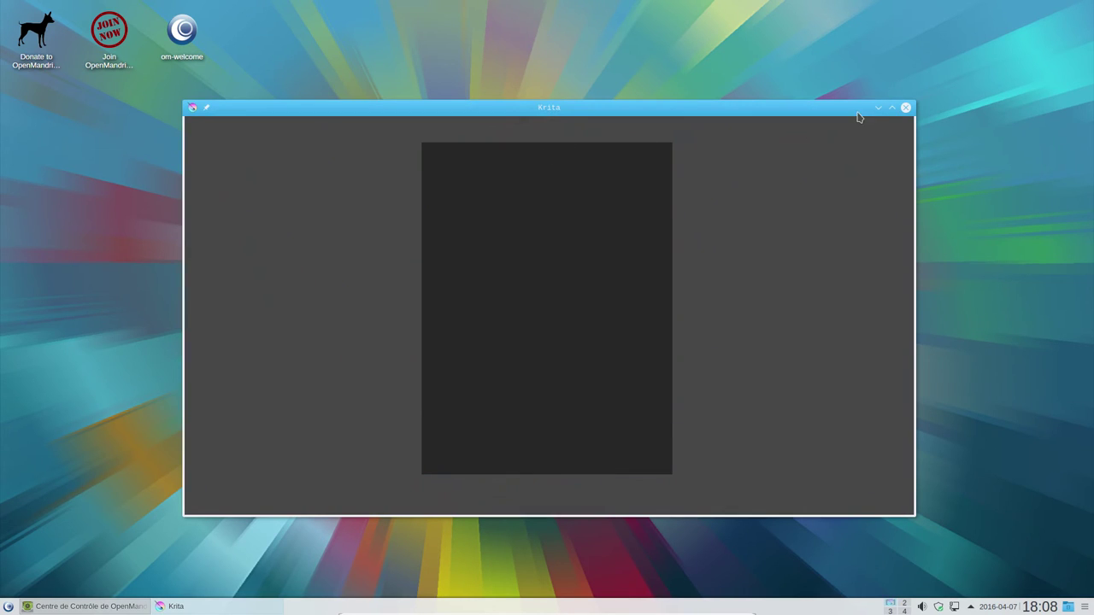
Maximize Krita, dismiss its start screen, and view and close its version information.
click(892, 109)
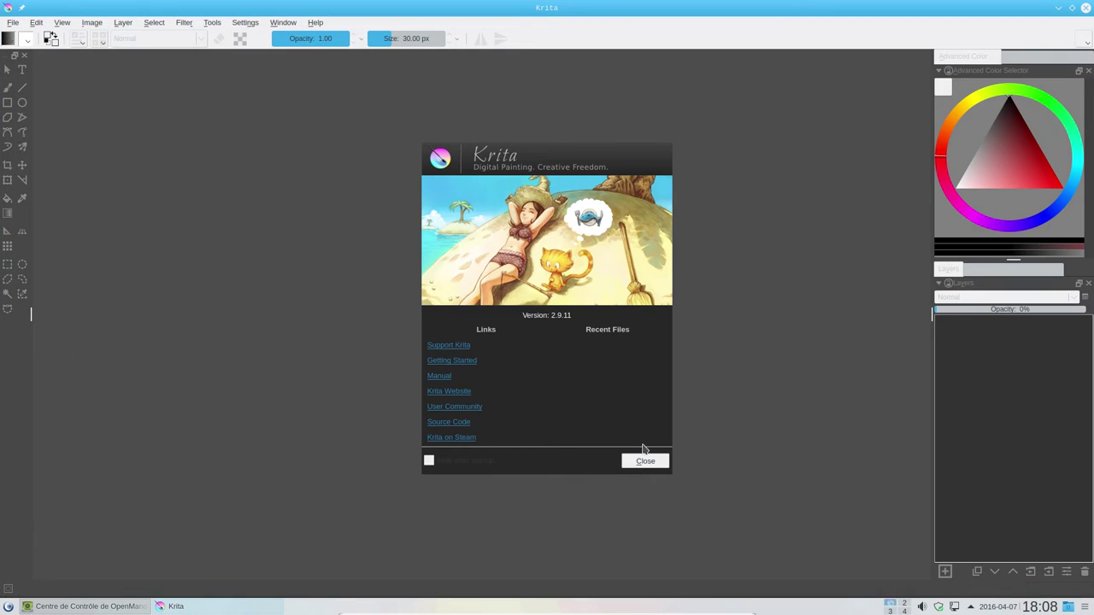
click(646, 462)
click(315, 22)
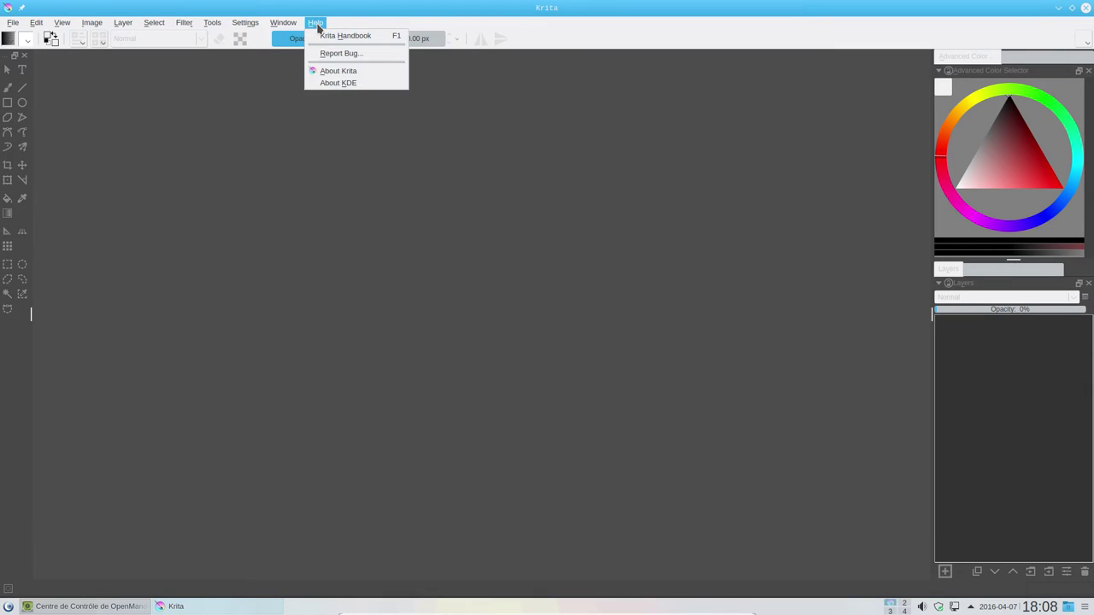
click(338, 72)
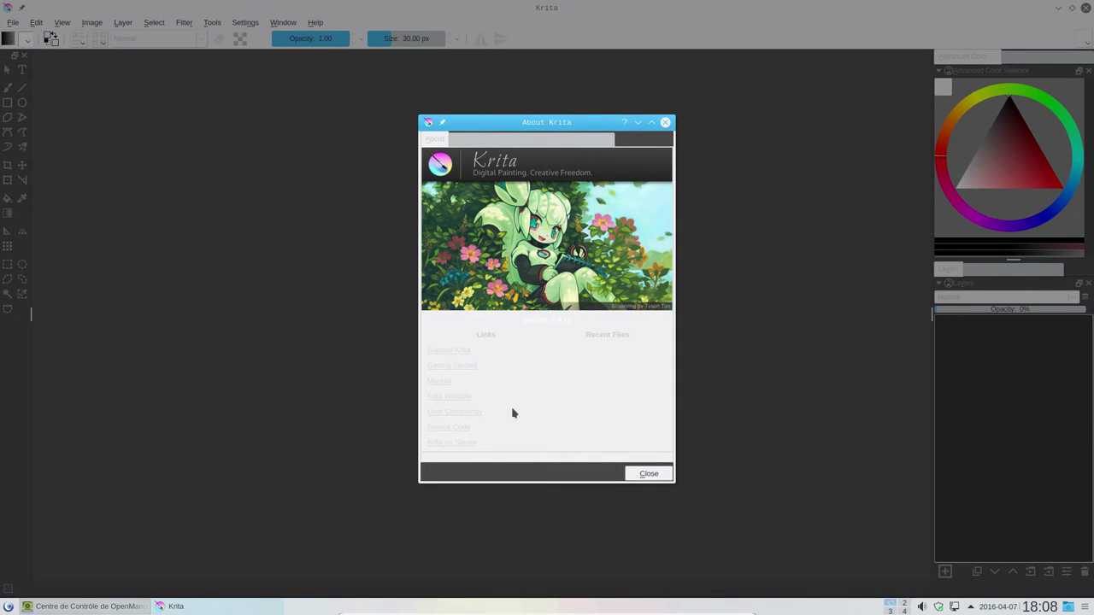
click(645, 474)
Open Krita's preferences dialog from the application settings.
click(36, 23)
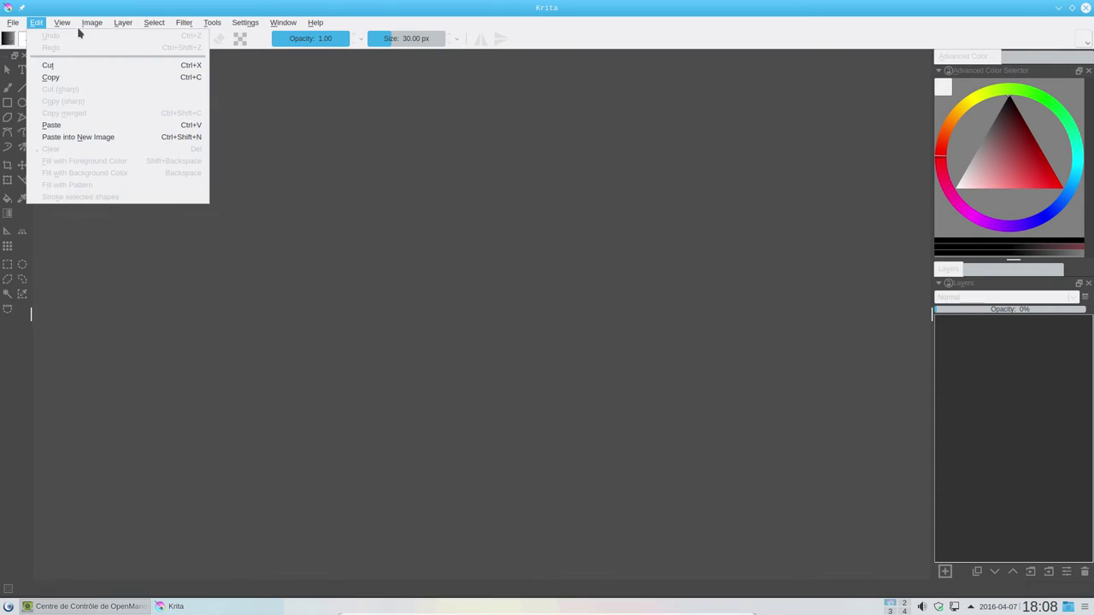
mouse_move(61, 26)
mouse_move(246, 24)
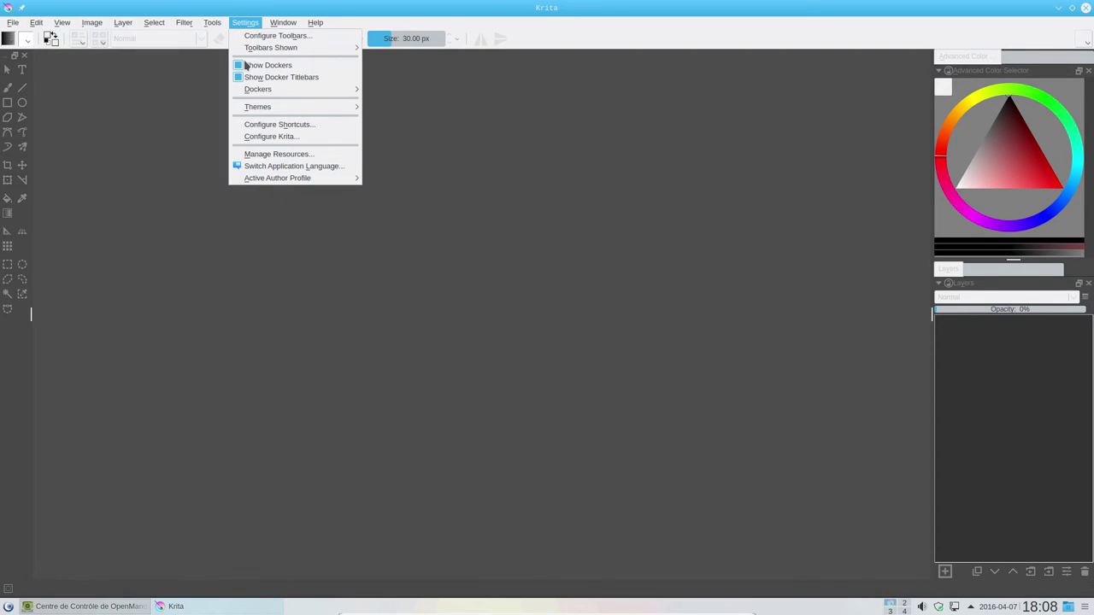
click(252, 140)
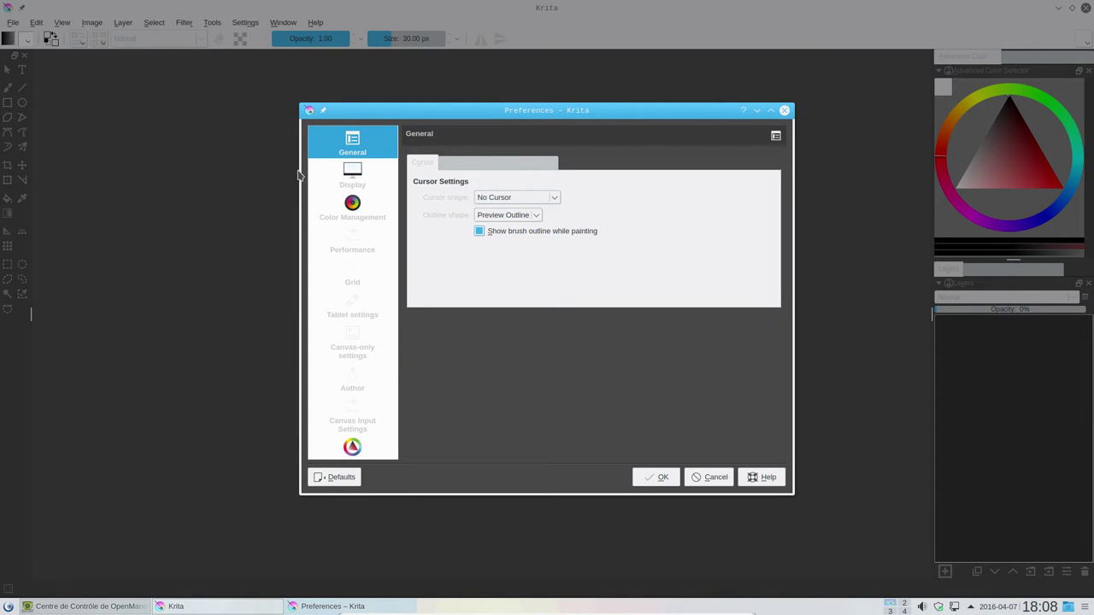
Review Krita's Author, Canvas-only, Tablet, Grid, Performance and Color Management preferences, then cancel the dialog and quit Krita.
click(351, 382)
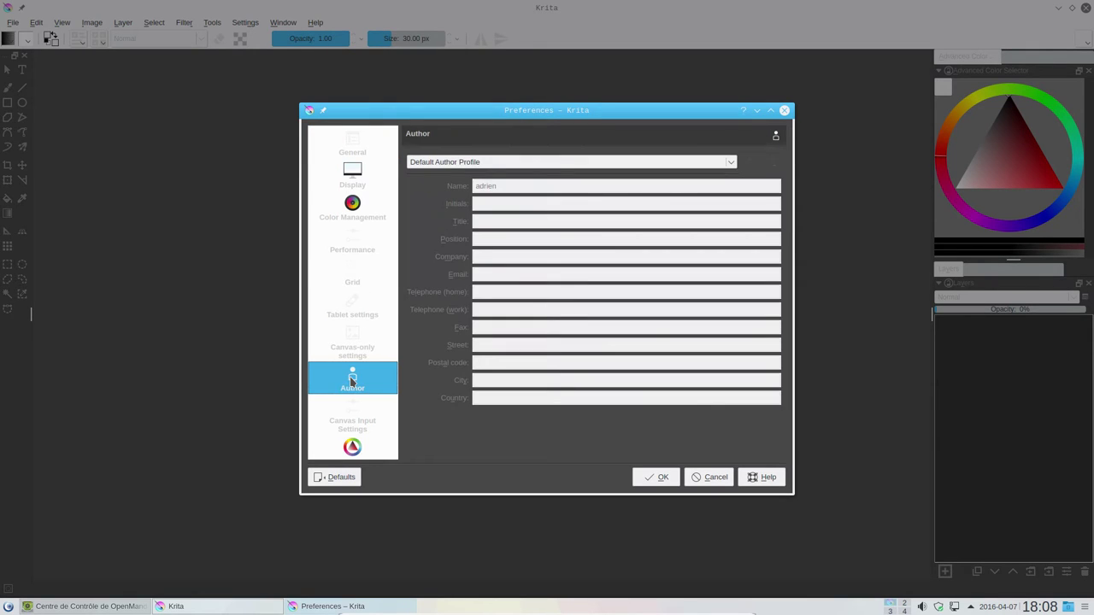
click(356, 333)
click(360, 301)
click(358, 280)
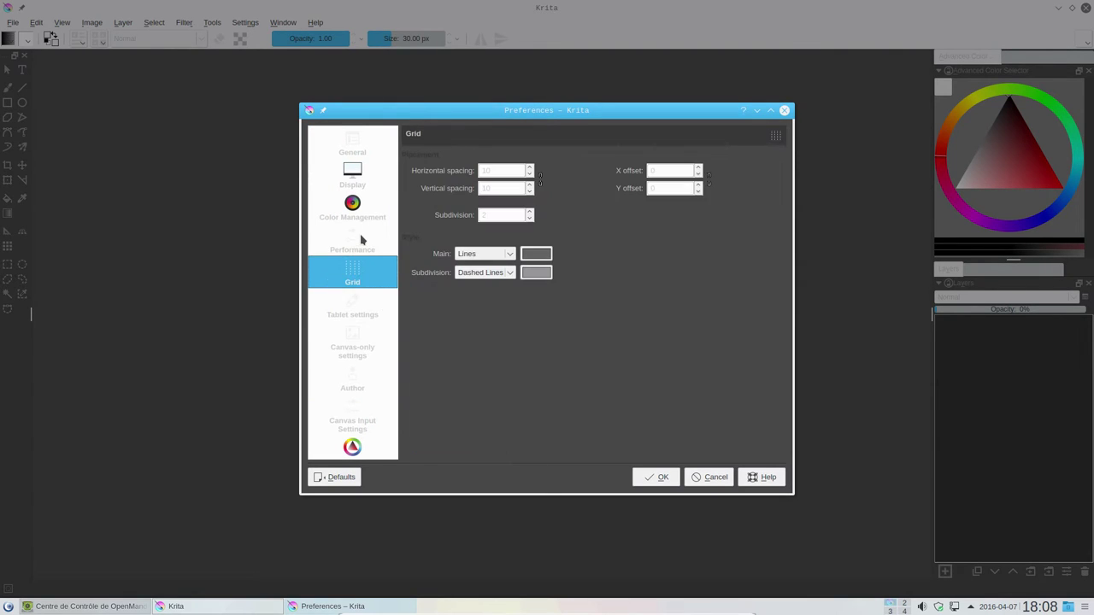
click(361, 240)
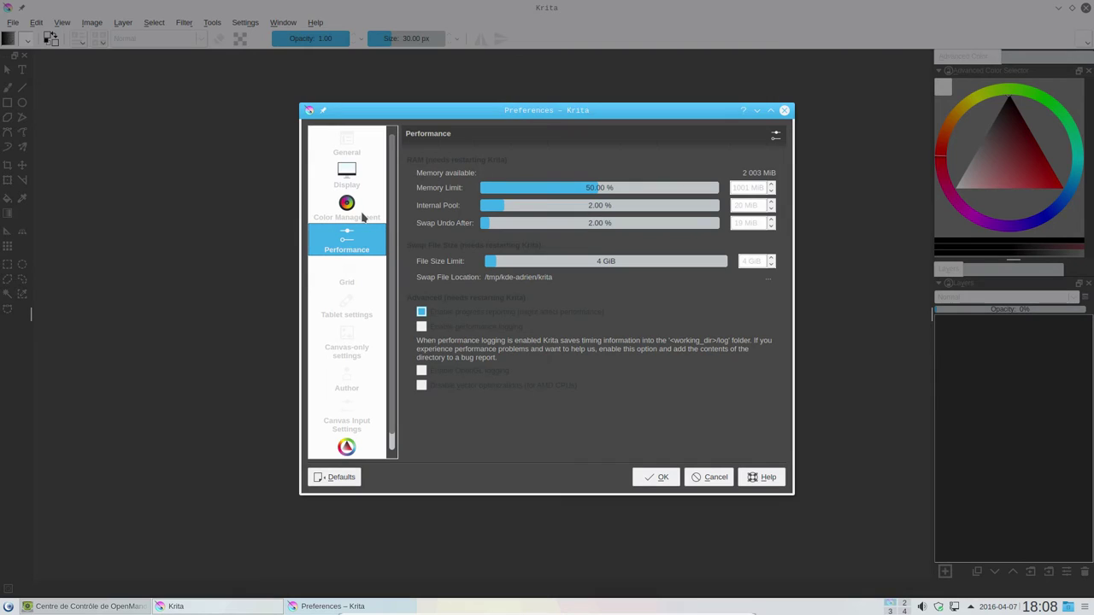
click(362, 214)
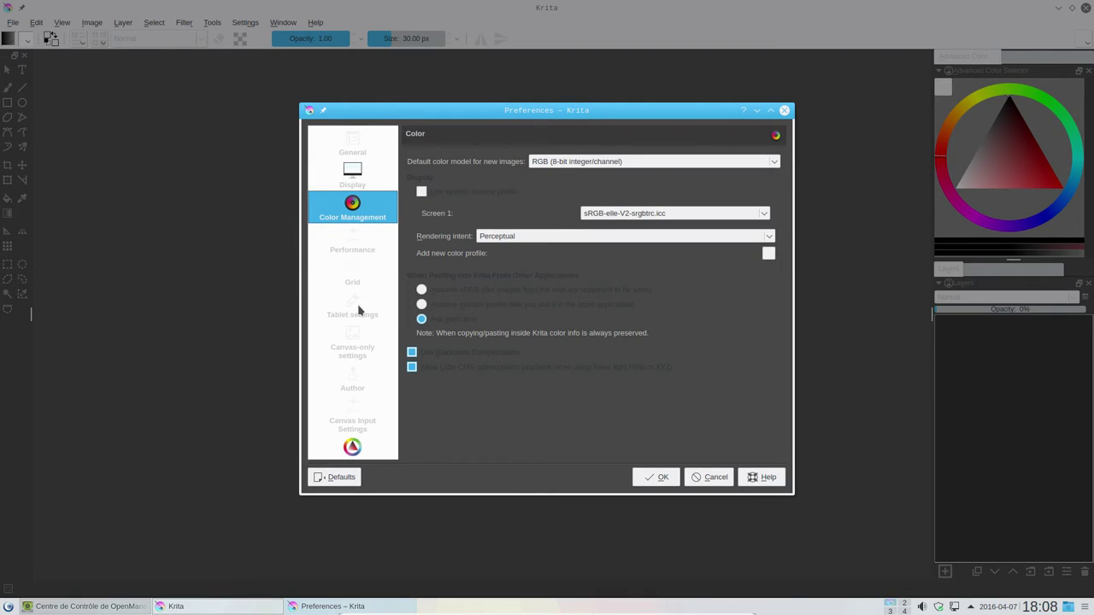
click(716, 477)
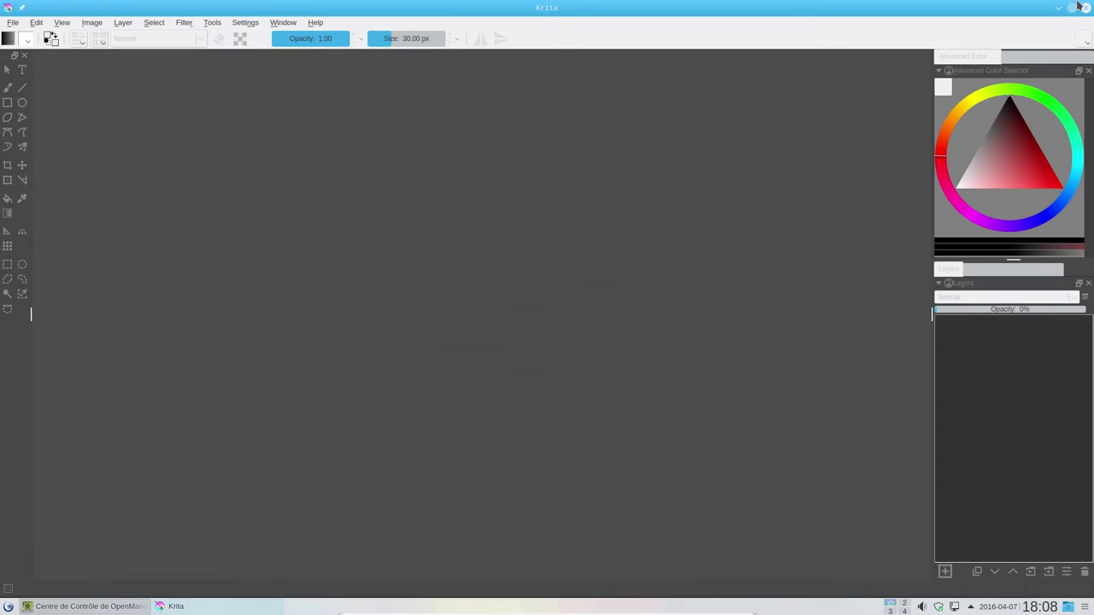
click(1085, 8)
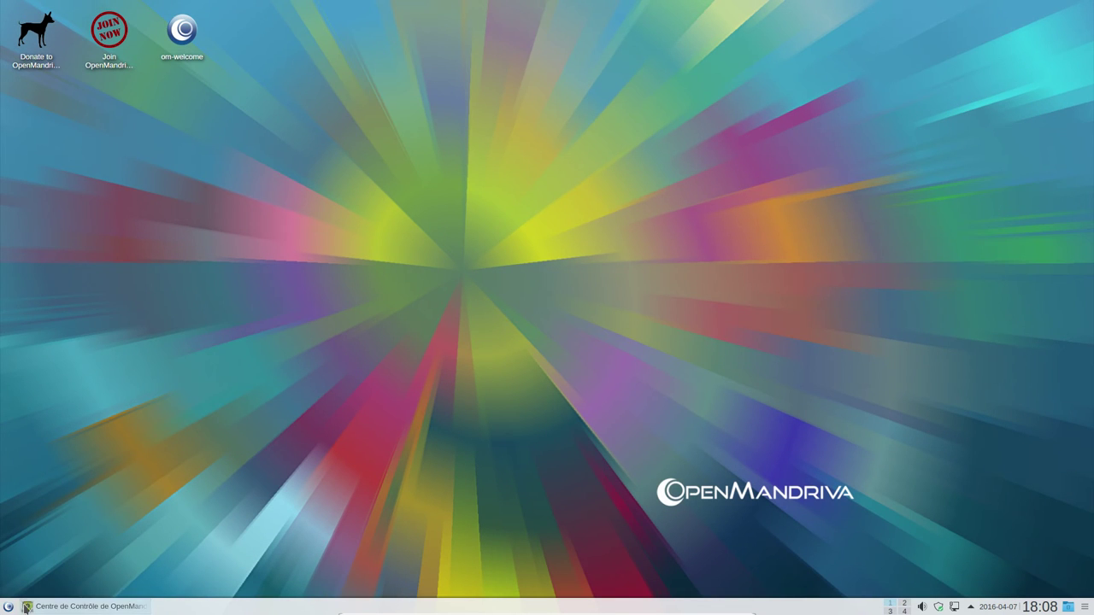
Launch the VLC multimedia player from the sound and video applications and dismiss its privacy and network dialog.
click(7, 606)
mouse_move(117, 407)
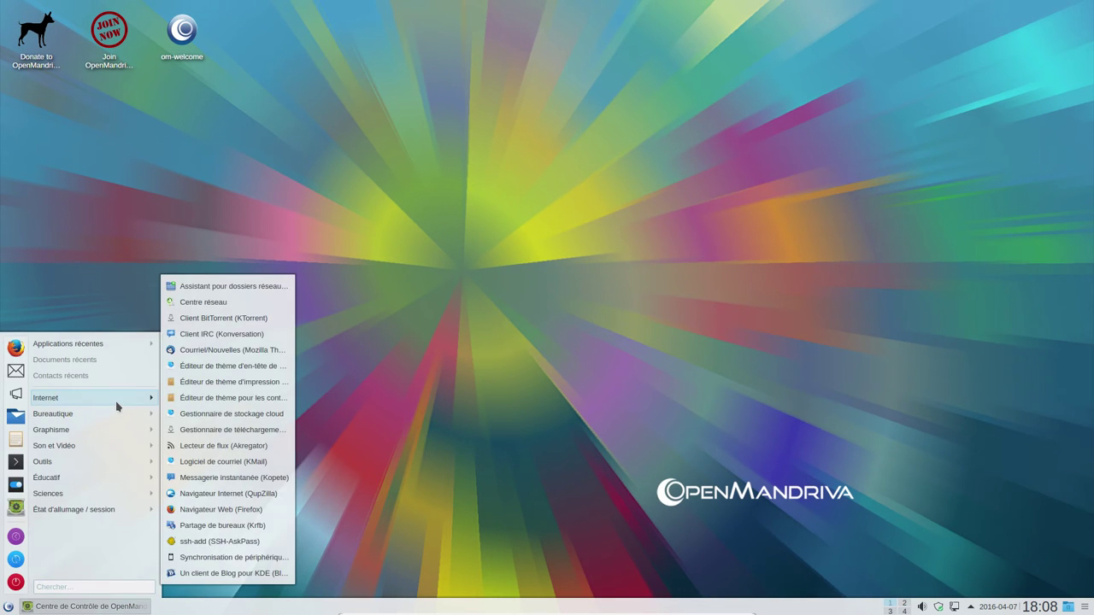
mouse_move(112, 431)
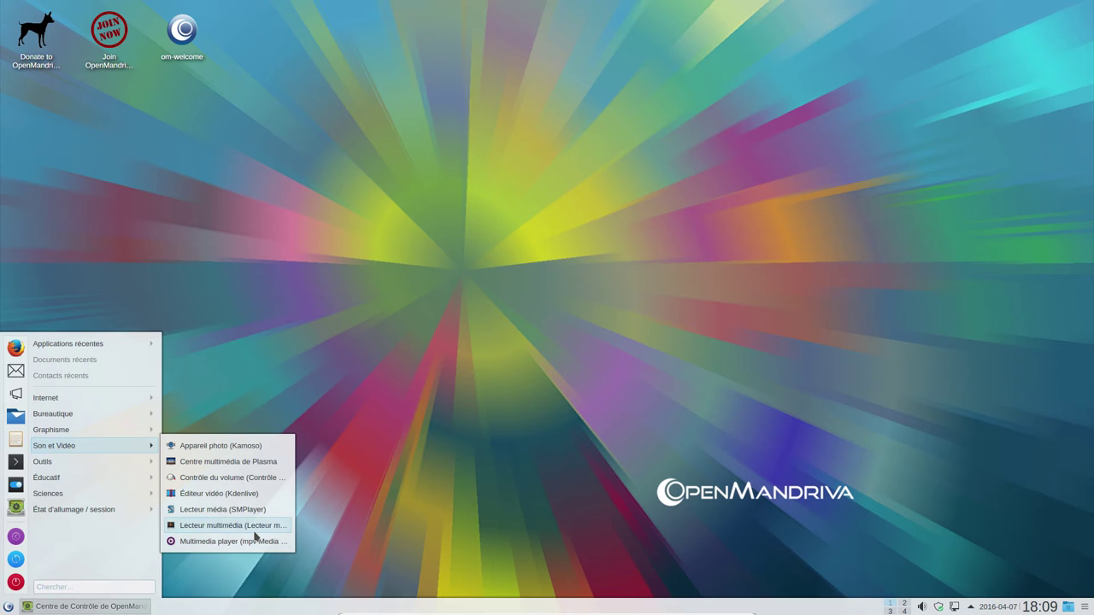
click(253, 525)
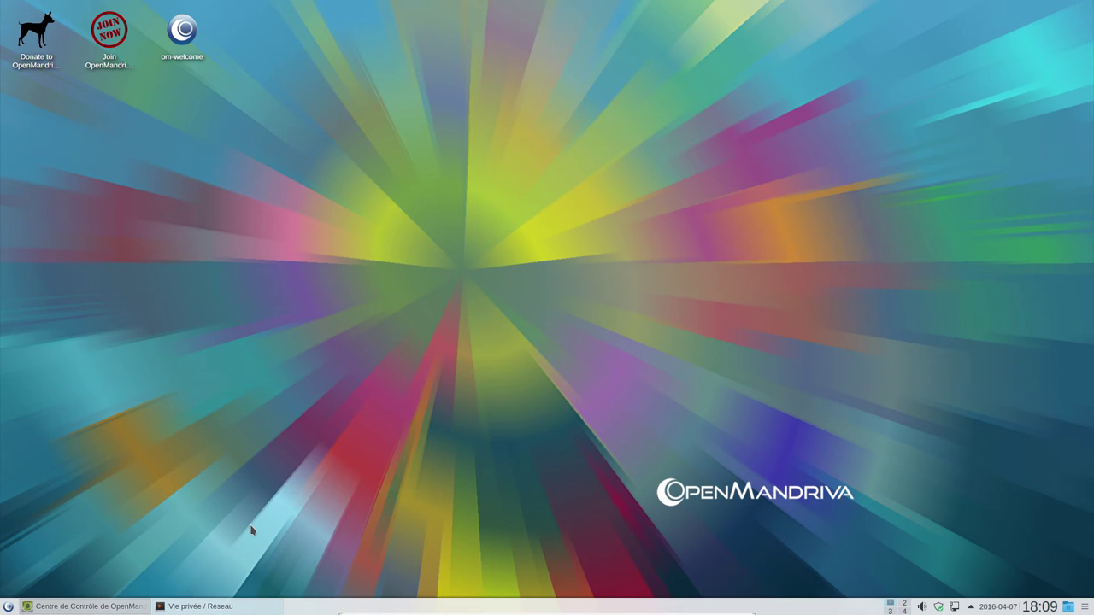
click(631, 391)
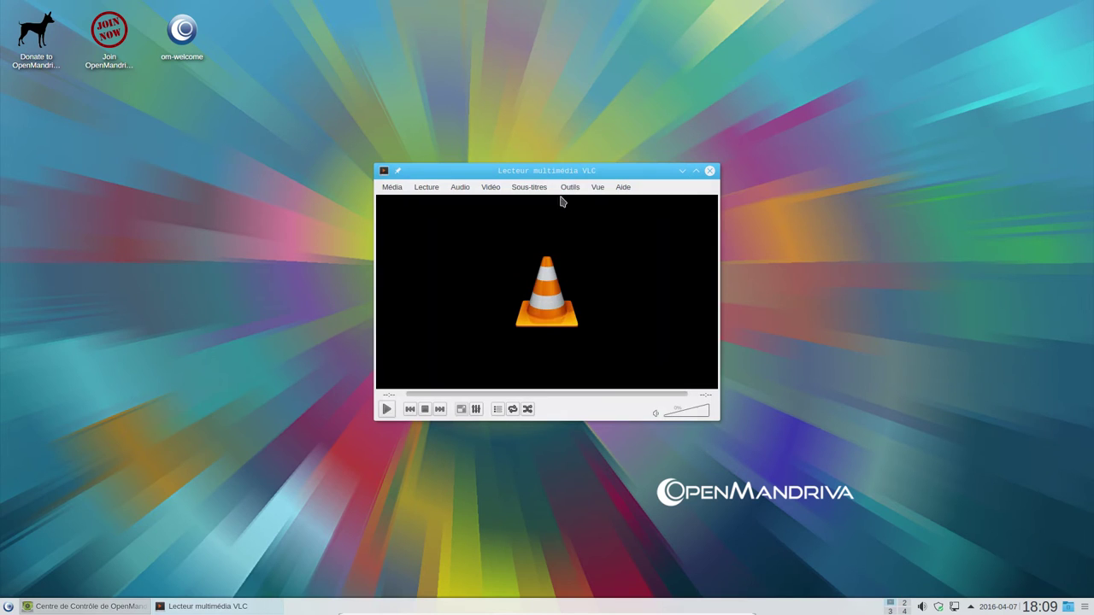
View VLC's version information, close it and quit the player.
click(623, 186)
click(649, 228)
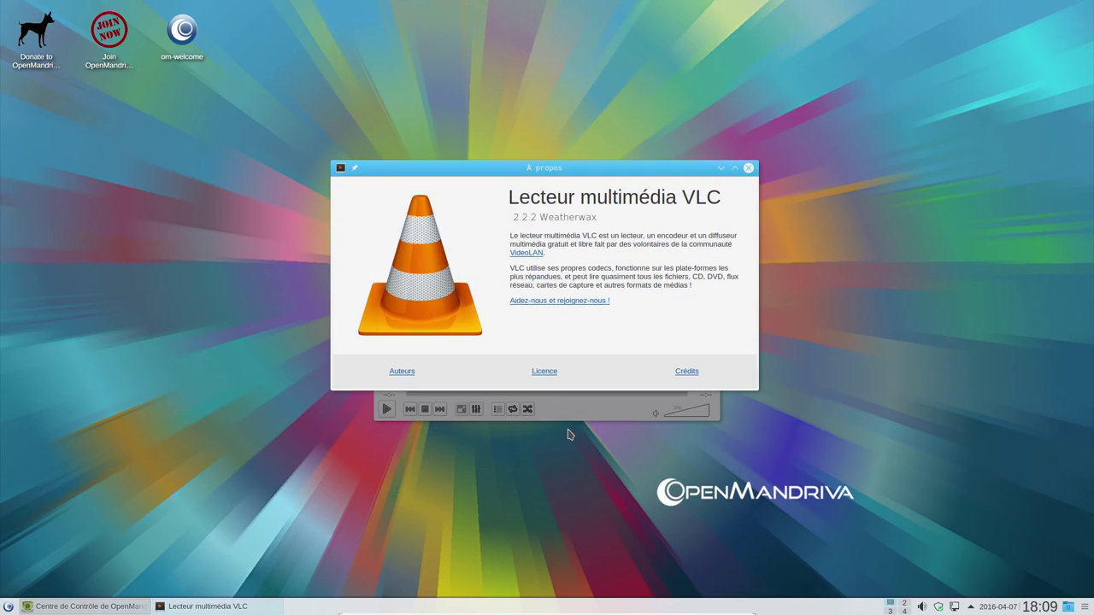
click(749, 169)
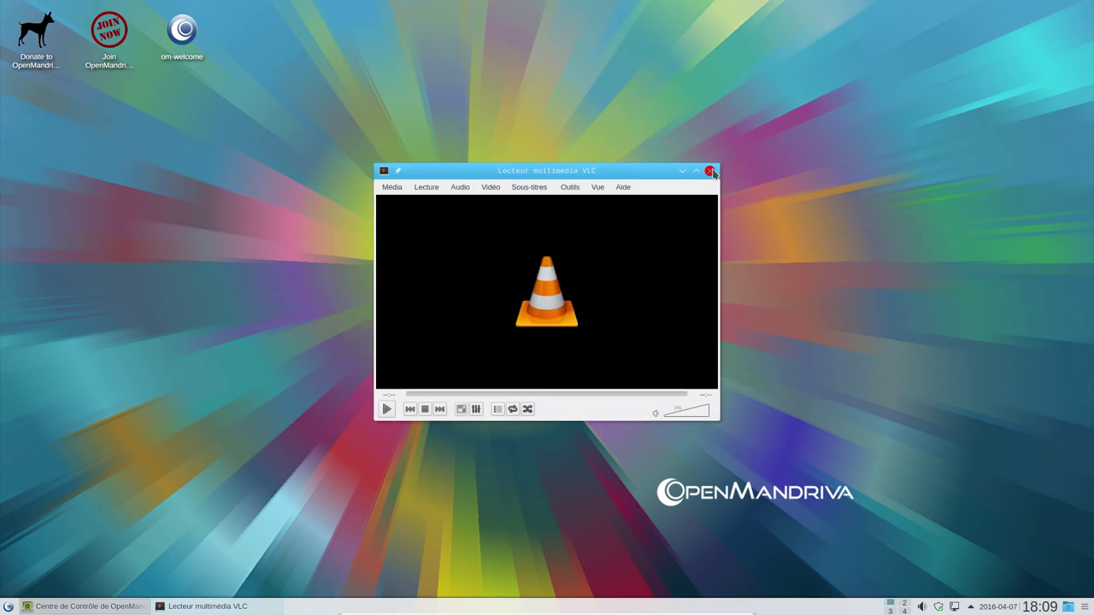
click(714, 173)
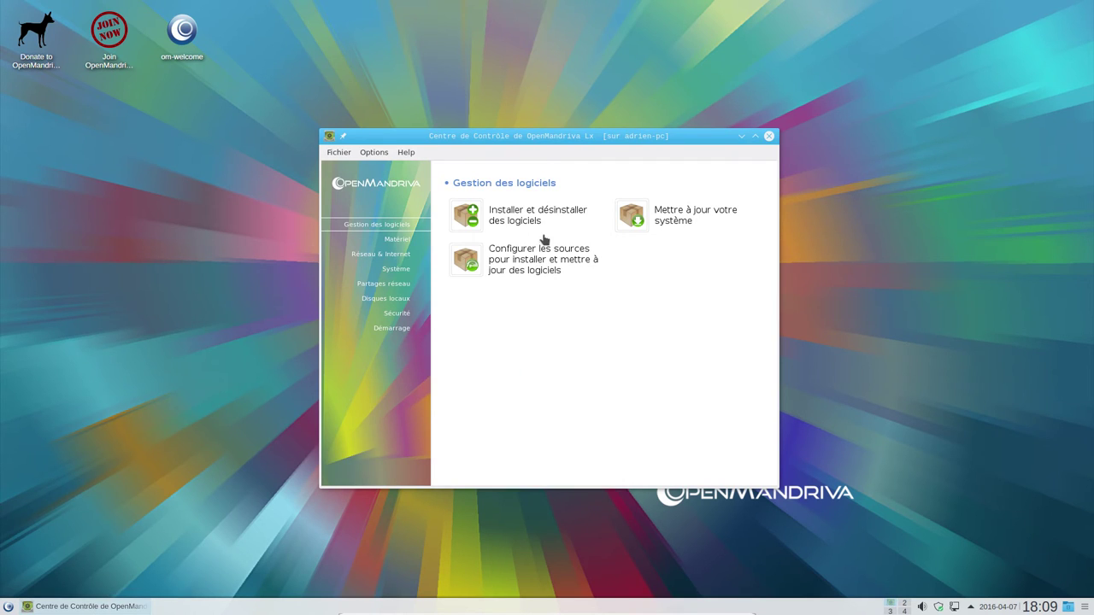
Minimize the Control Center and try to launch the firewall configuration tool from the tools applications.
click(741, 136)
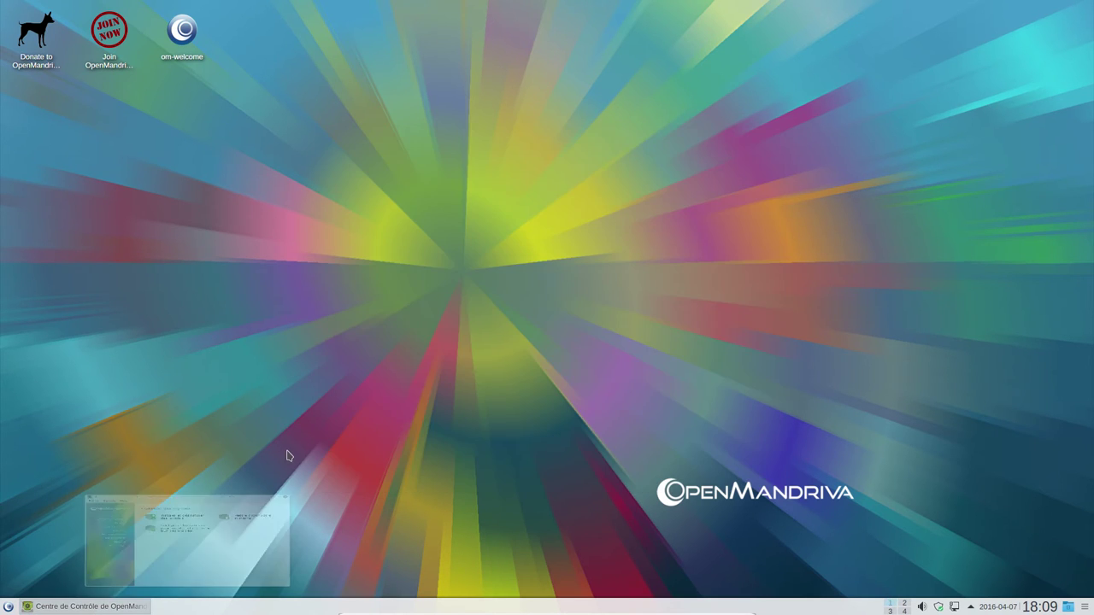
click(10, 608)
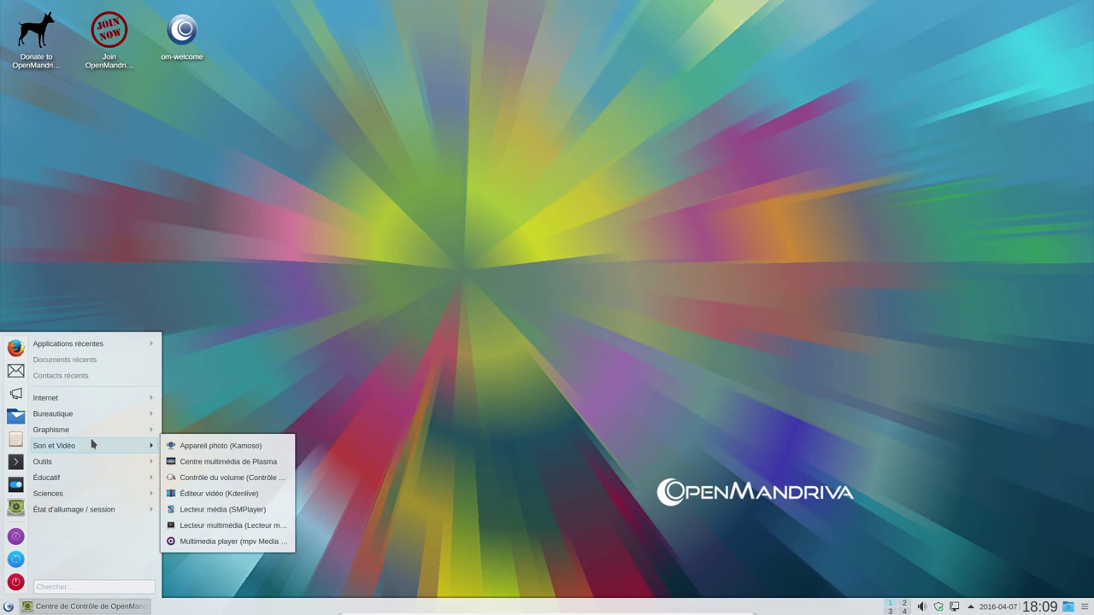
mouse_move(84, 466)
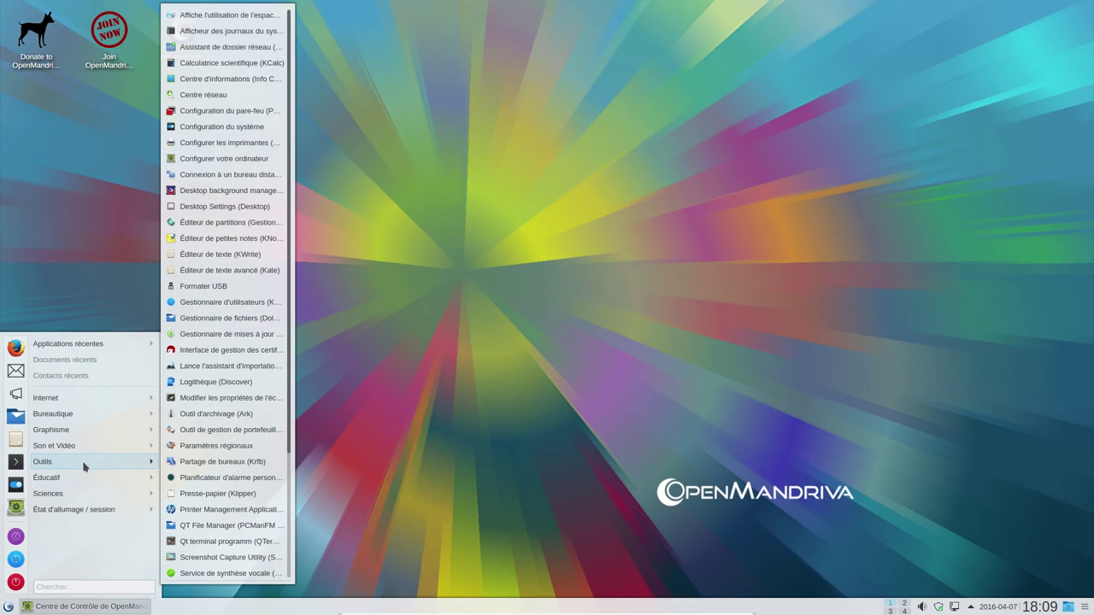
drag(290, 425, 304, 237)
click(244, 111)
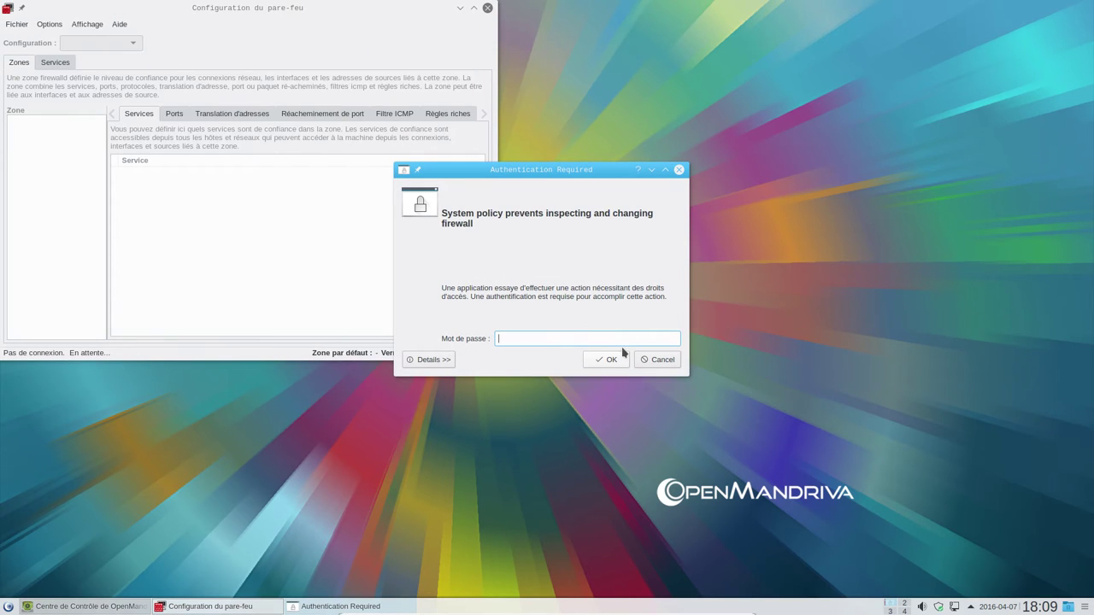
Cancel the firewall tool's authentication requests and quit the tool.
click(662, 360)
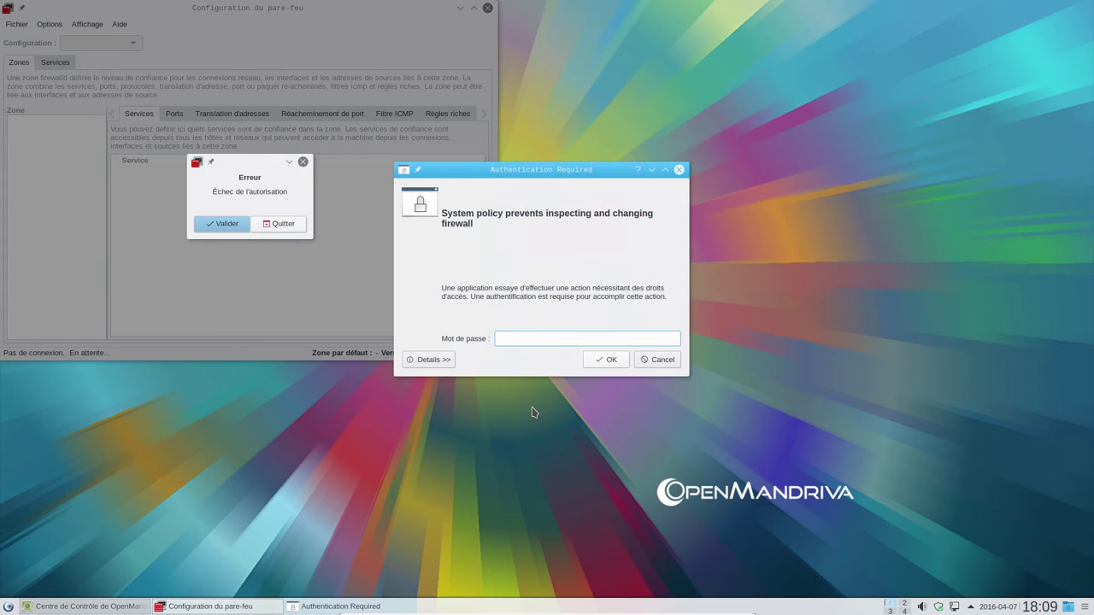
click(657, 360)
click(280, 223)
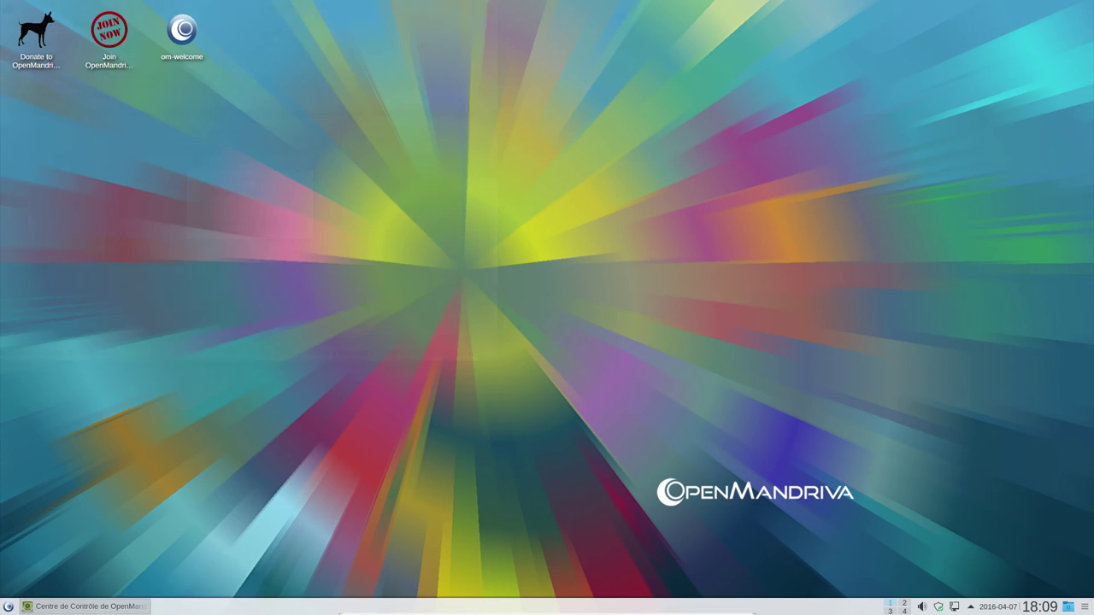
Open the personal firewall configuration from the Control Center's security section and move the Control Center window aside.
click(383, 315)
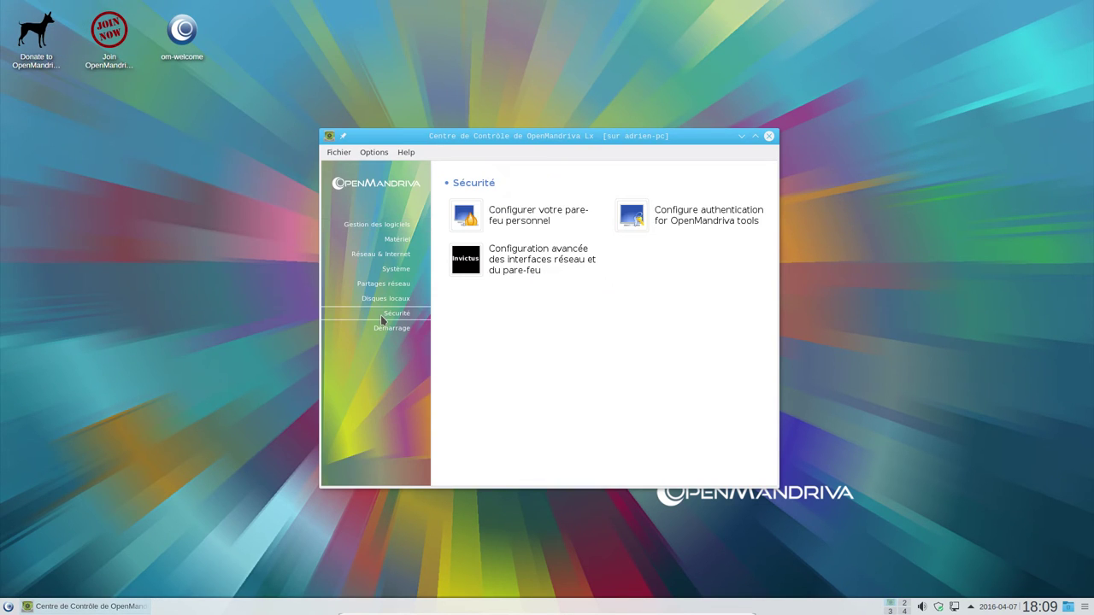
click(533, 214)
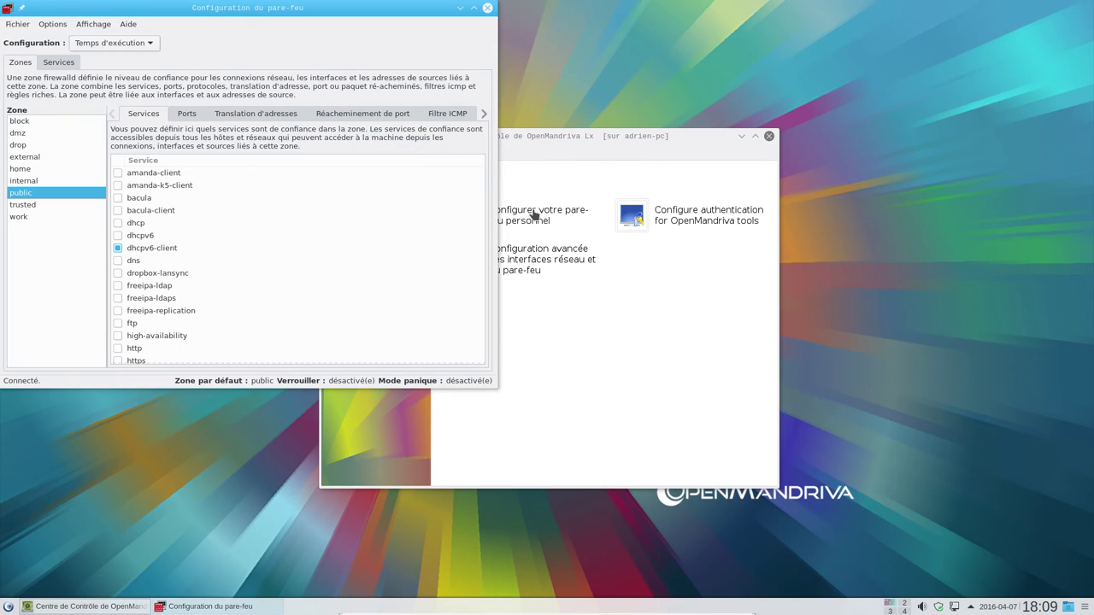
click(545, 136)
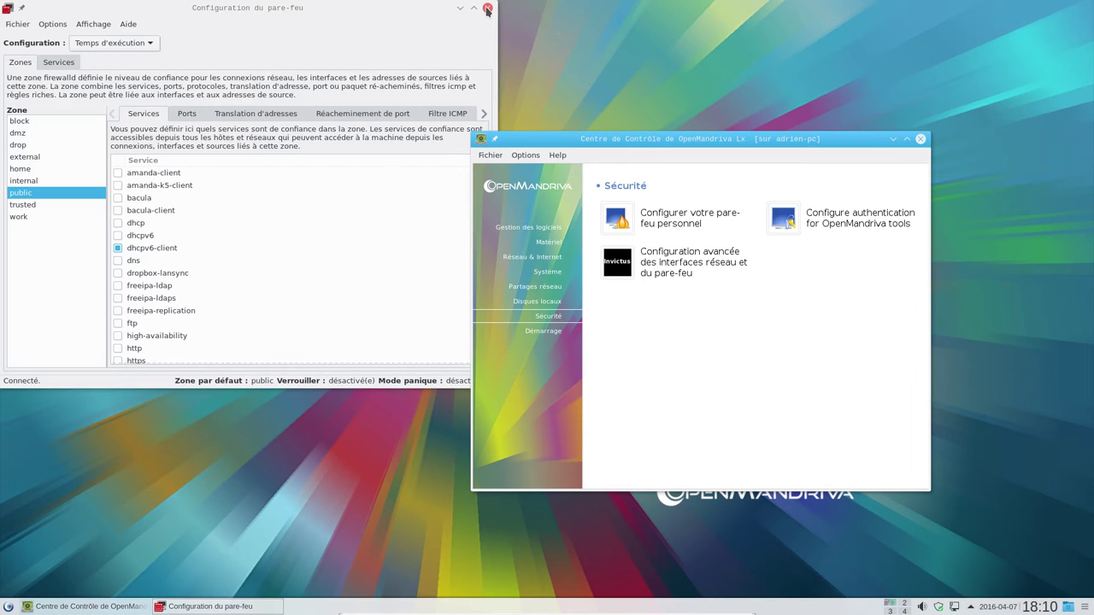
View the firewall tool's About information, close the tool and minimize the Control Center.
click(125, 26)
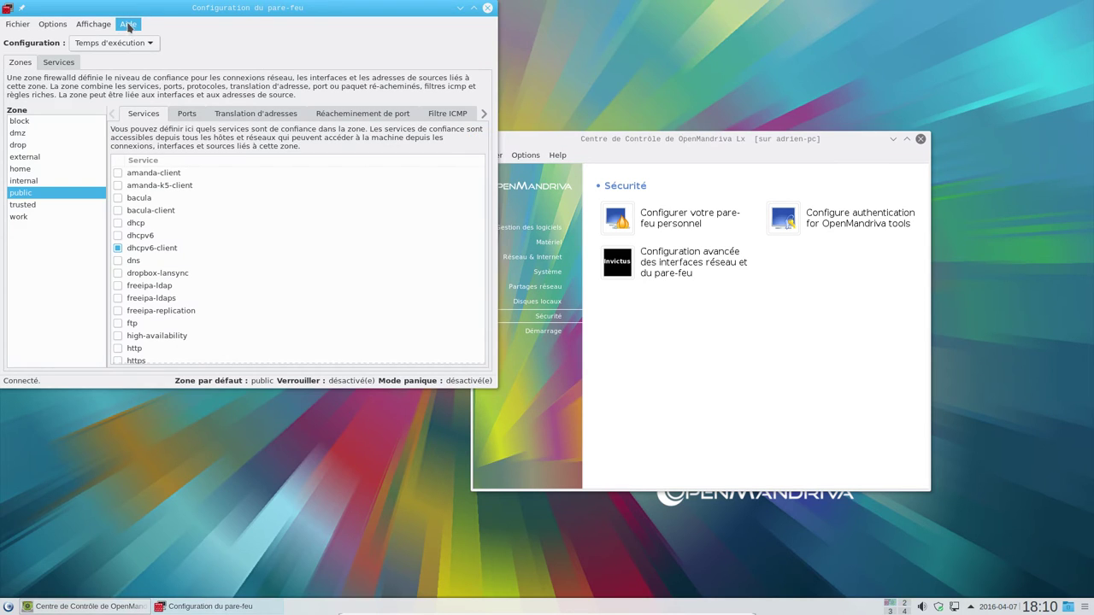
click(129, 26)
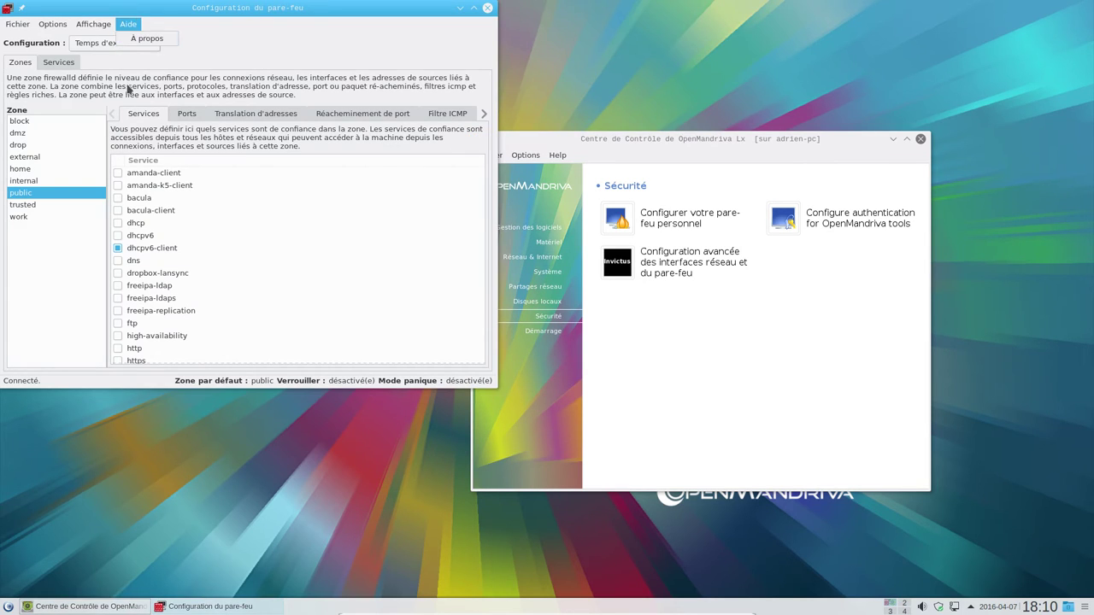
click(144, 41)
click(342, 275)
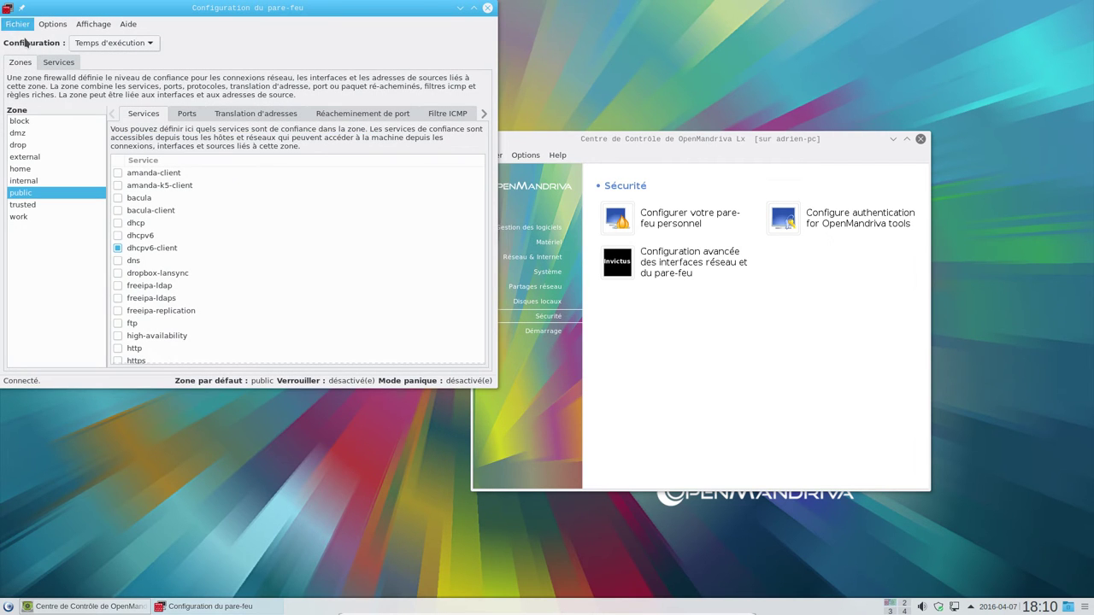
click(490, 12)
click(141, 606)
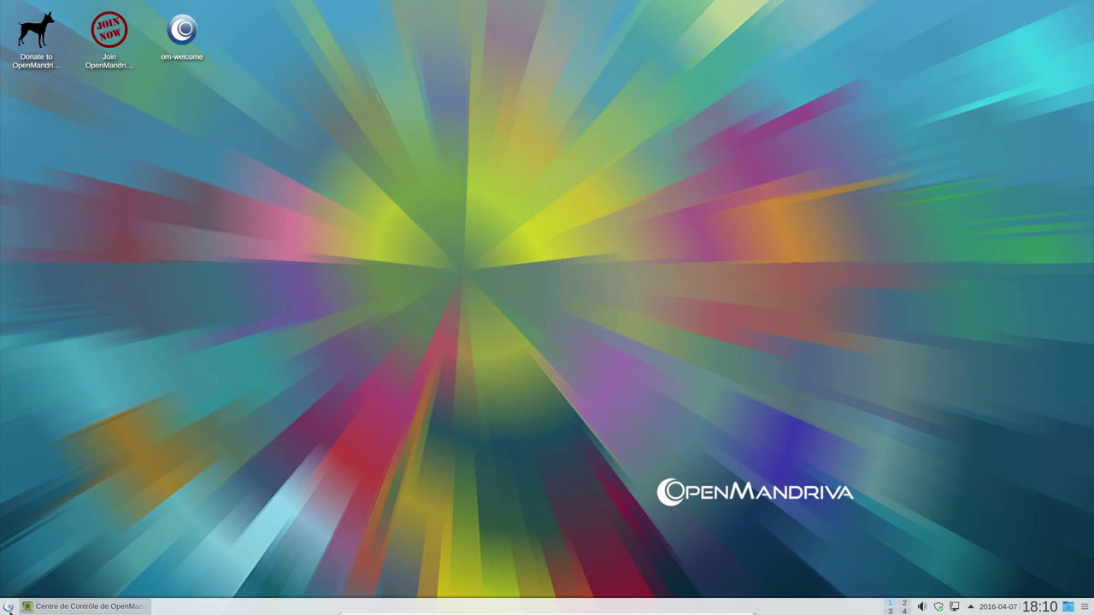
Launch the USB formatting utility from the tools applications, look at its window and close it.
click(7, 606)
mouse_move(83, 453)
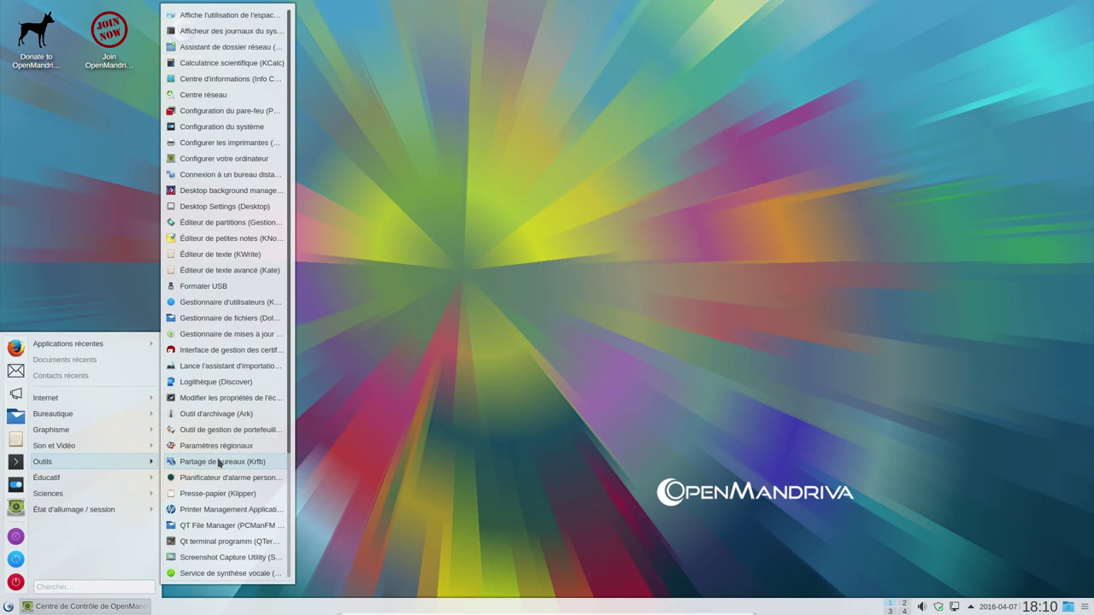
click(219, 285)
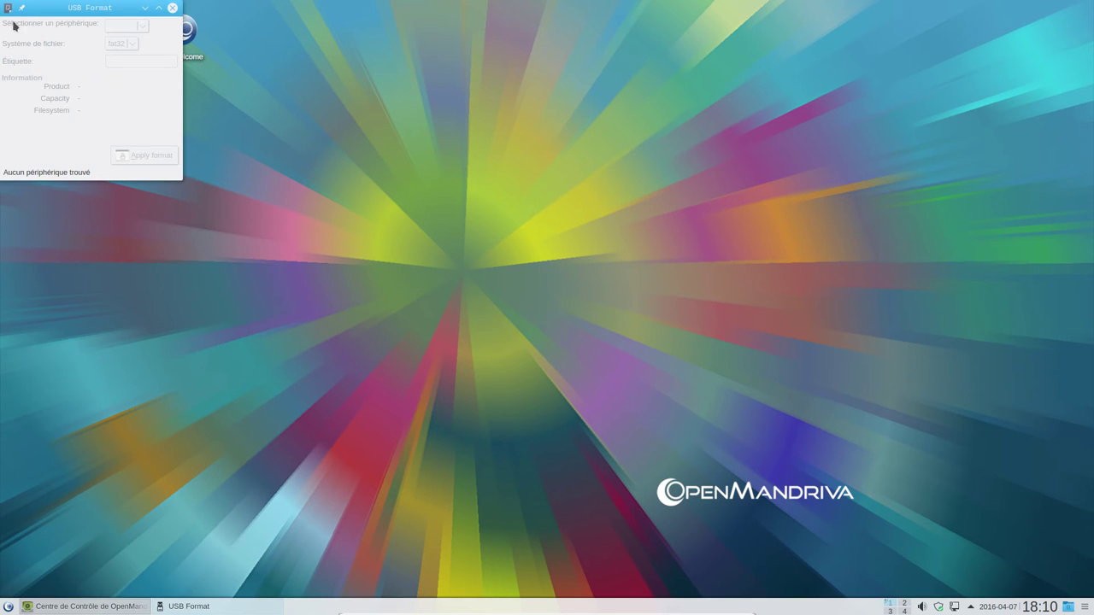
drag(31, 9, 271, 217)
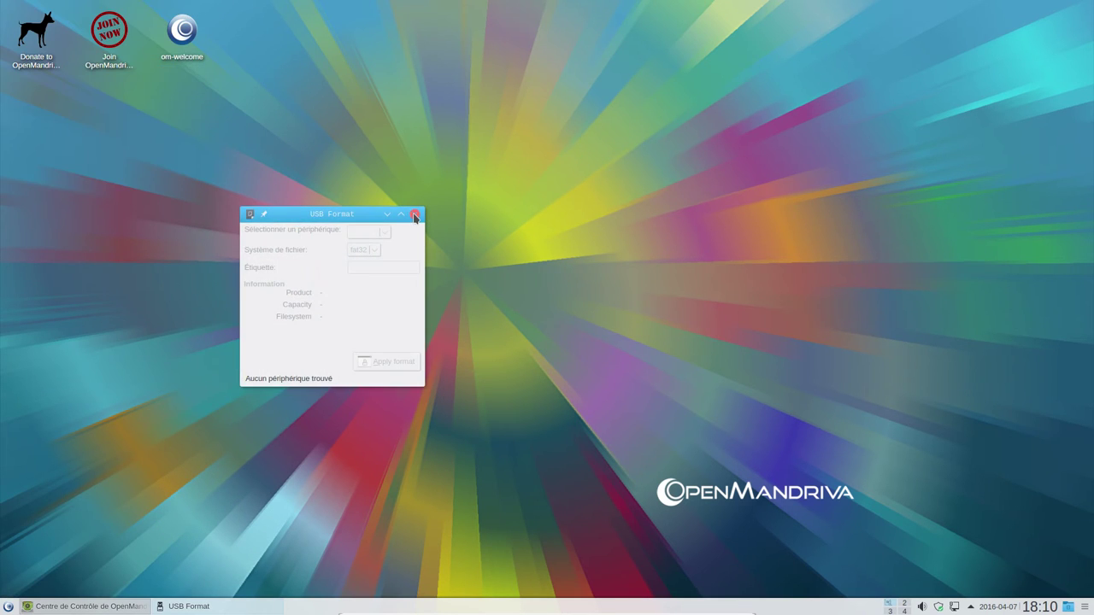
click(415, 215)
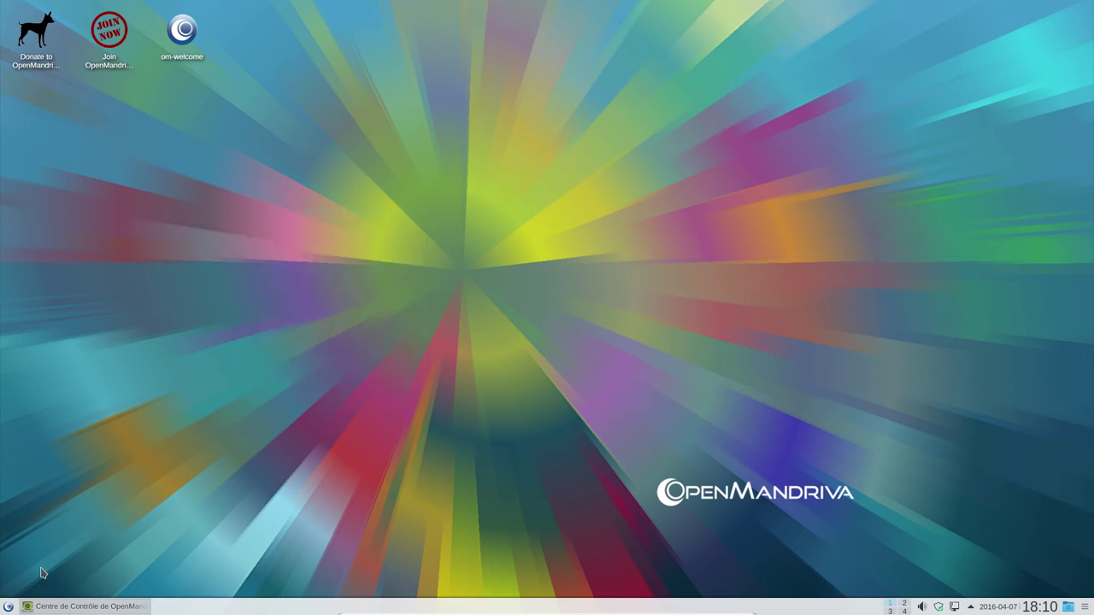
Launch the system monitor (Surveillance du système) from the tools applications.
click(8, 606)
mouse_move(89, 431)
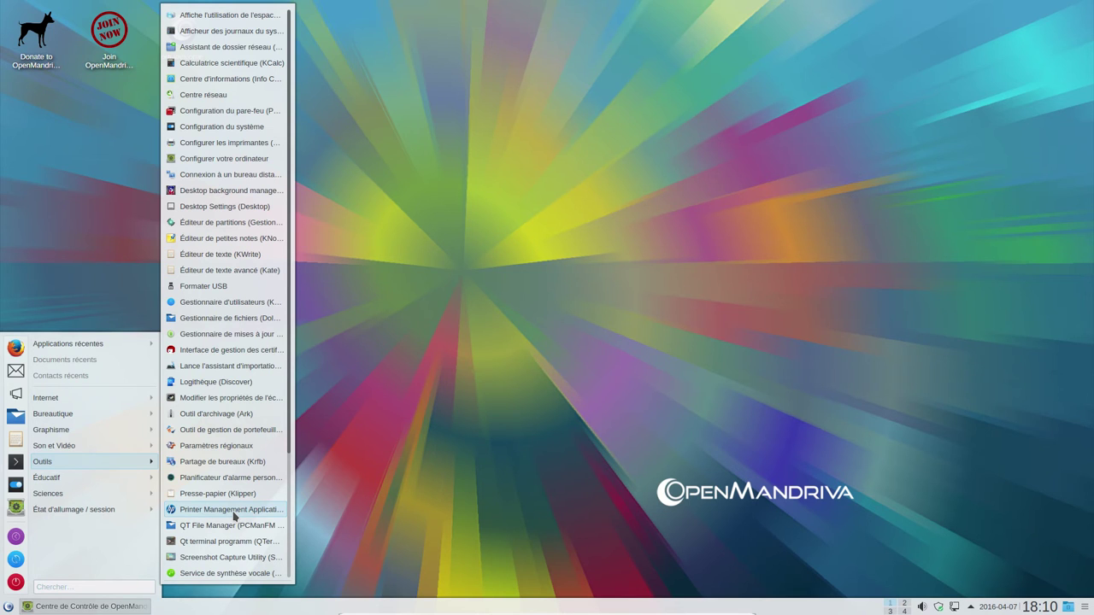
scroll(234, 515, down, 5)
scroll(233, 517, down, 2)
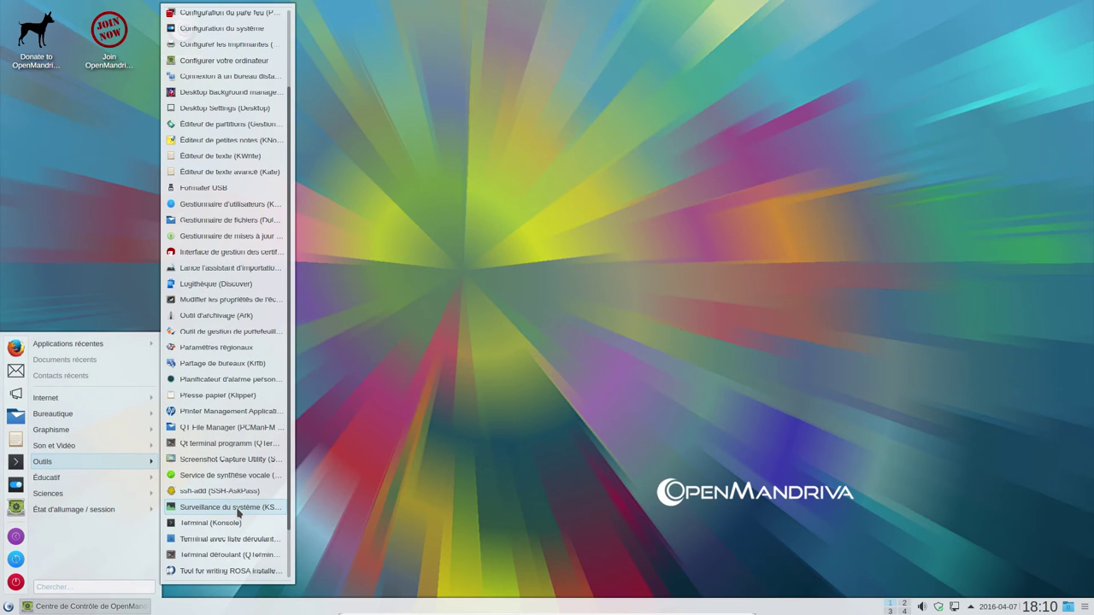
click(239, 512)
Launch the ROSA installer image writing tool from the tools applications, authorize it with the superuser password, move its window aside and close it.
click(9, 606)
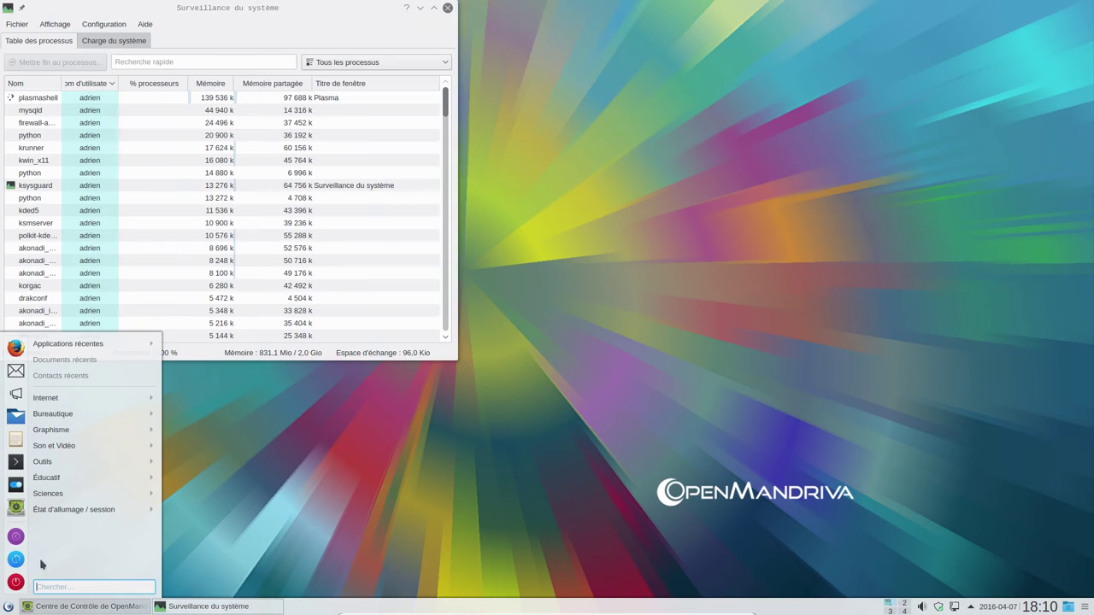
scroll(216, 534, down, 2)
scroll(218, 540, down, 1)
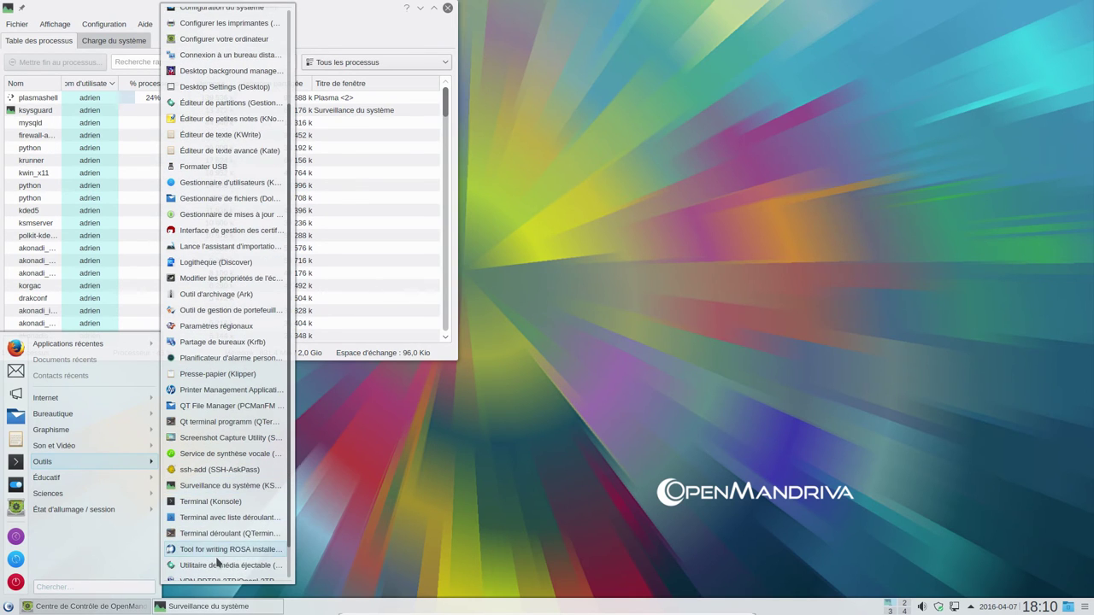
click(239, 554)
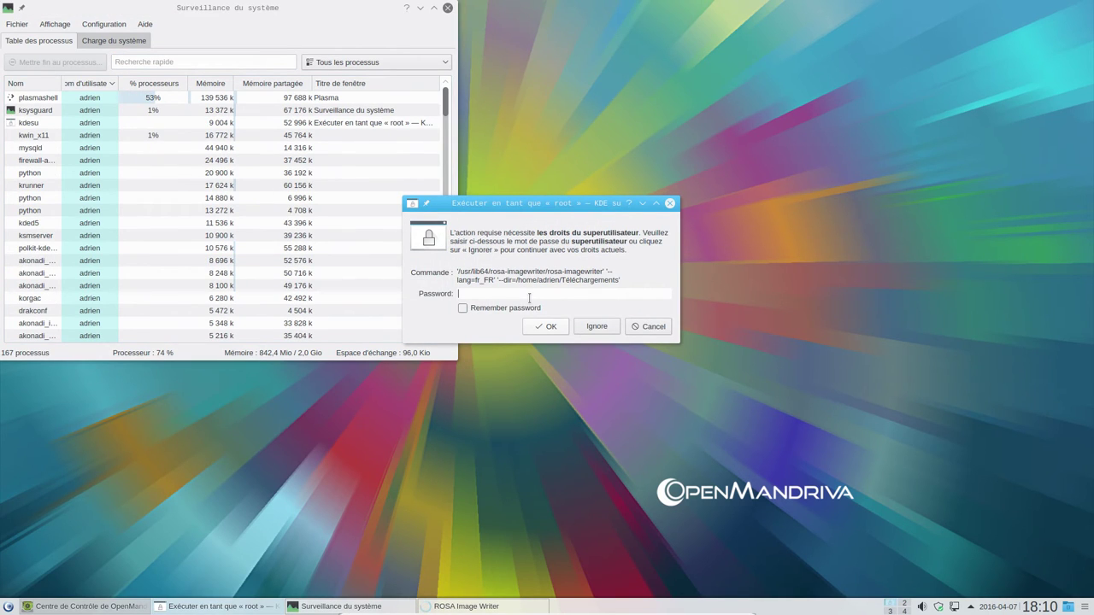
text(********)
key(Return)
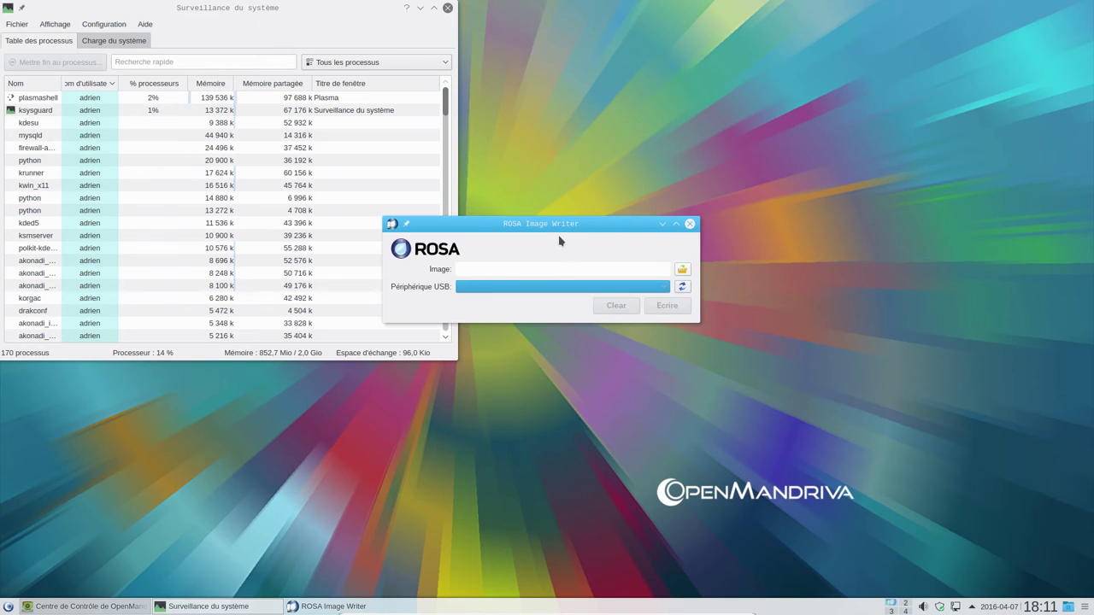
drag(564, 225, 663, 220)
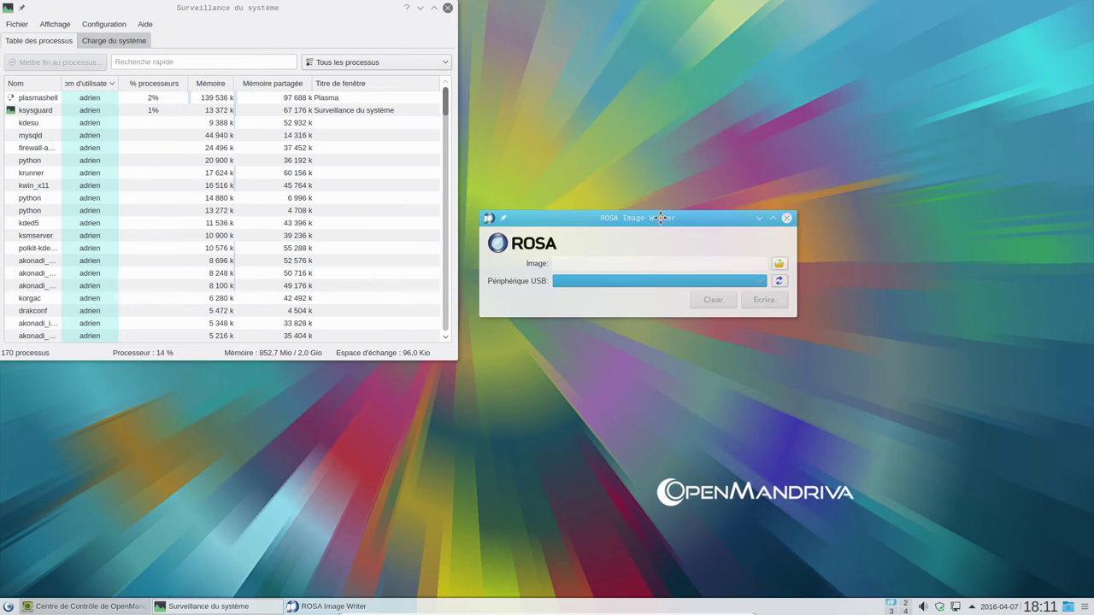
click(793, 222)
Move the system monitor window to the middle of the desktop, view the system load graphs and close it.
drag(139, 66, 490, 191)
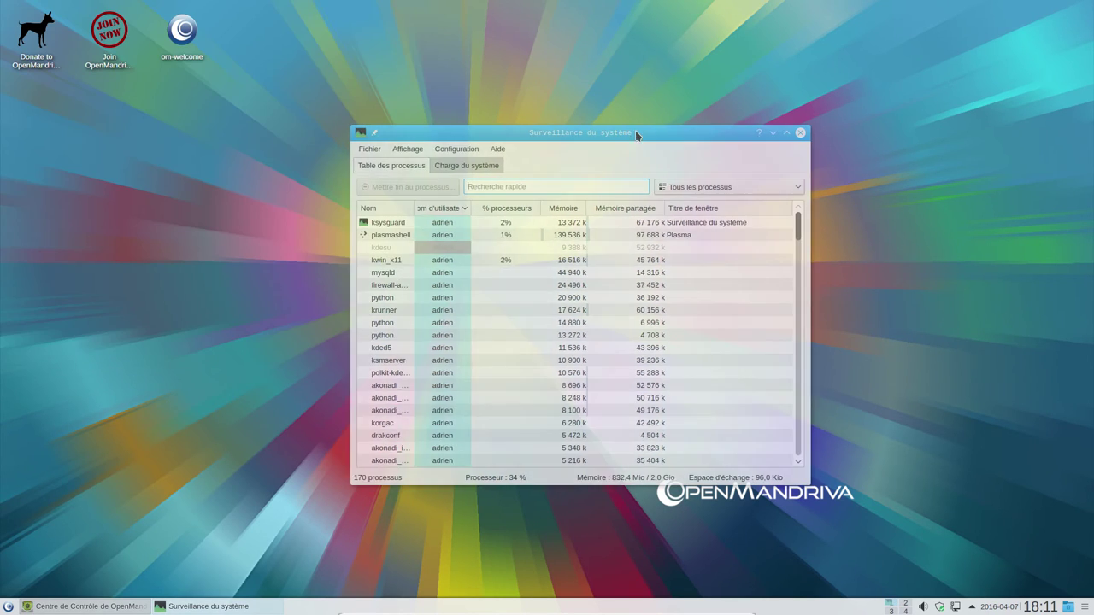
click(466, 168)
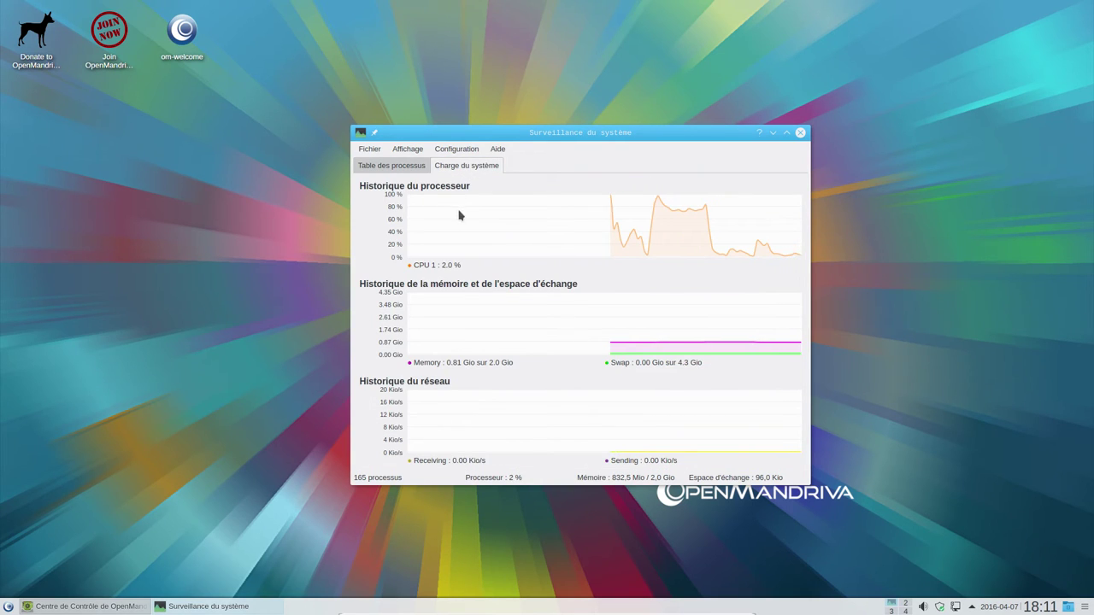
click(802, 133)
Glance through the educational and science applications, open a Konsole terminal and move it to the middle of the desktop.
click(8, 606)
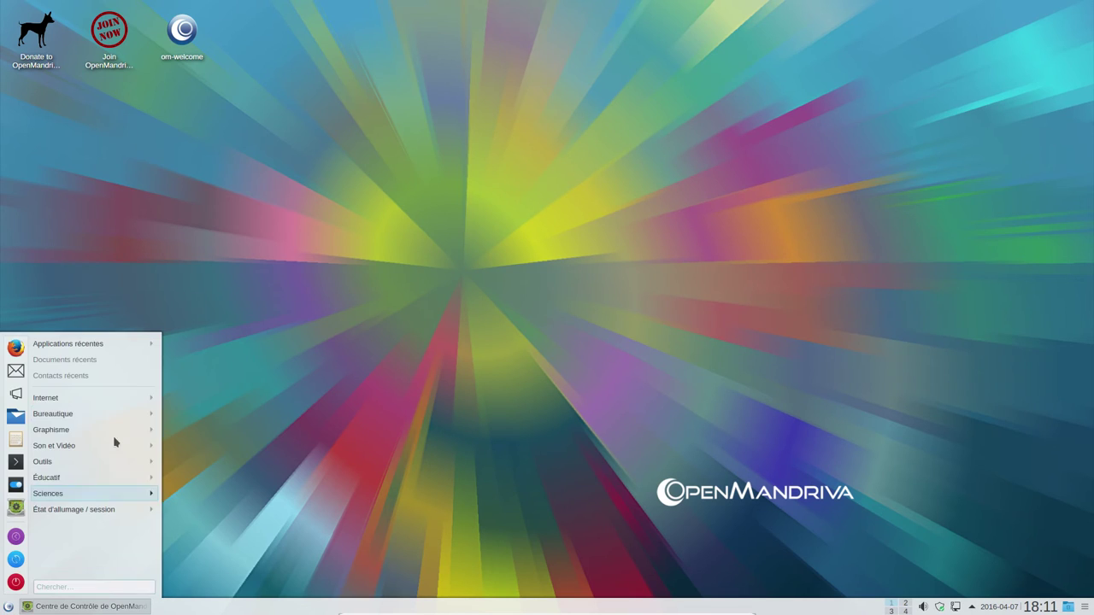
mouse_move(114, 484)
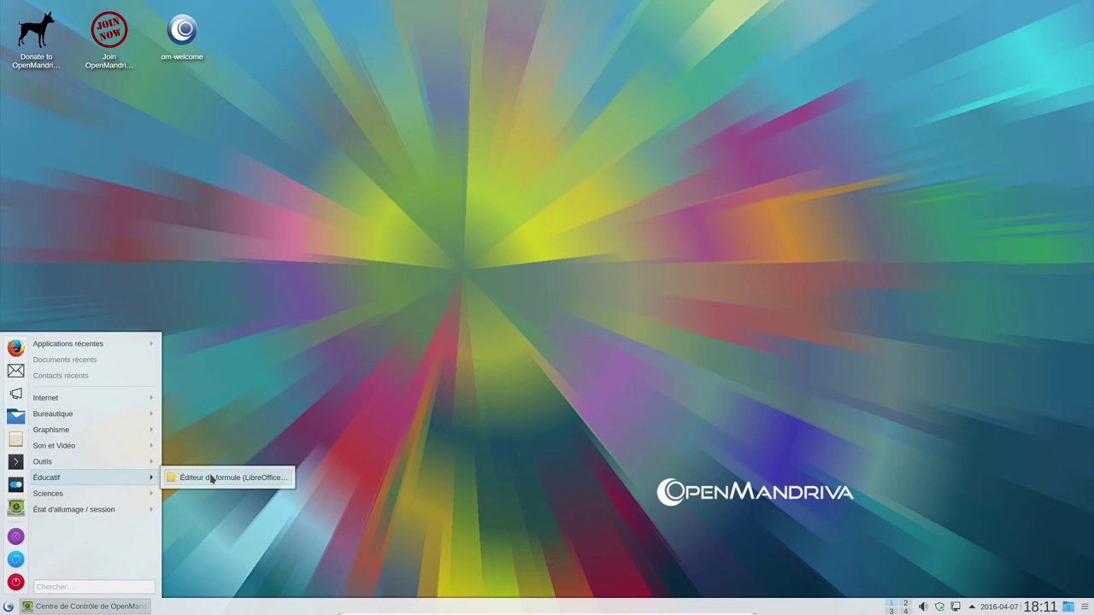
mouse_move(107, 513)
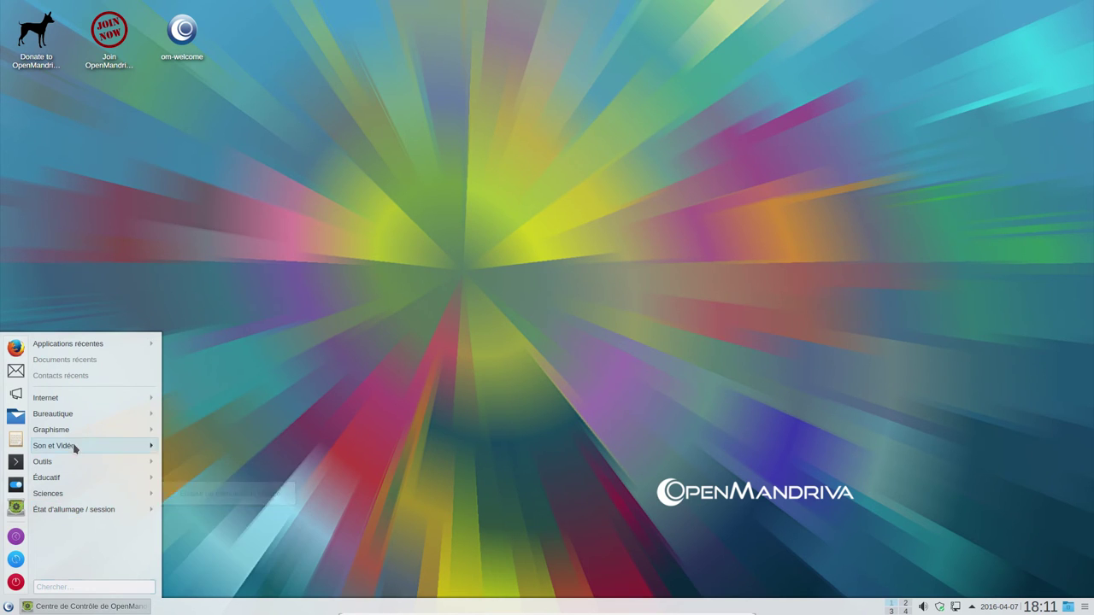
click(19, 473)
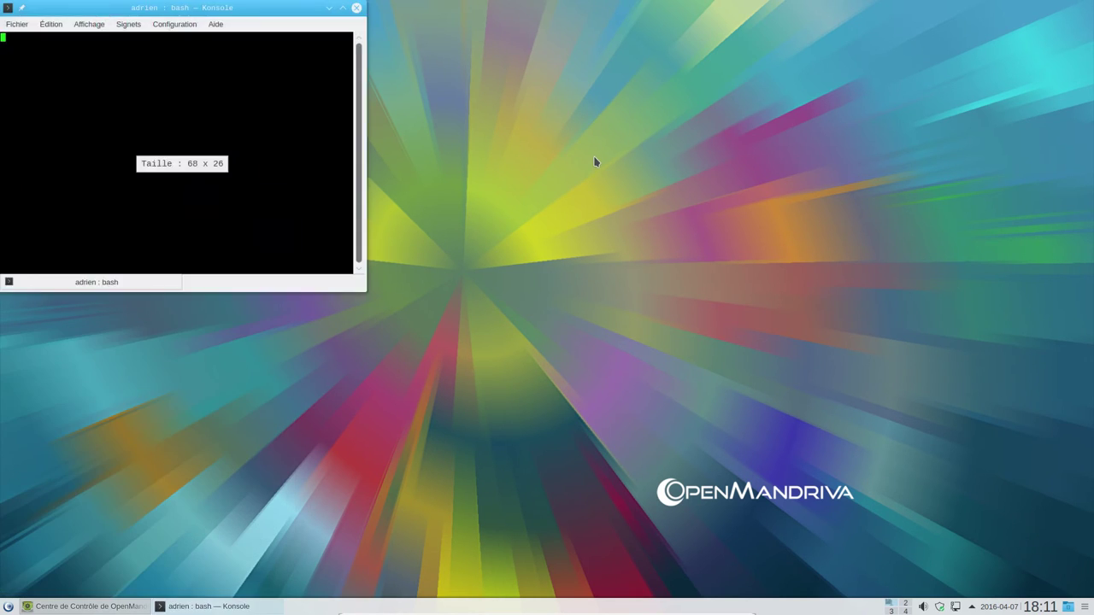
drag(230, 8, 603, 109)
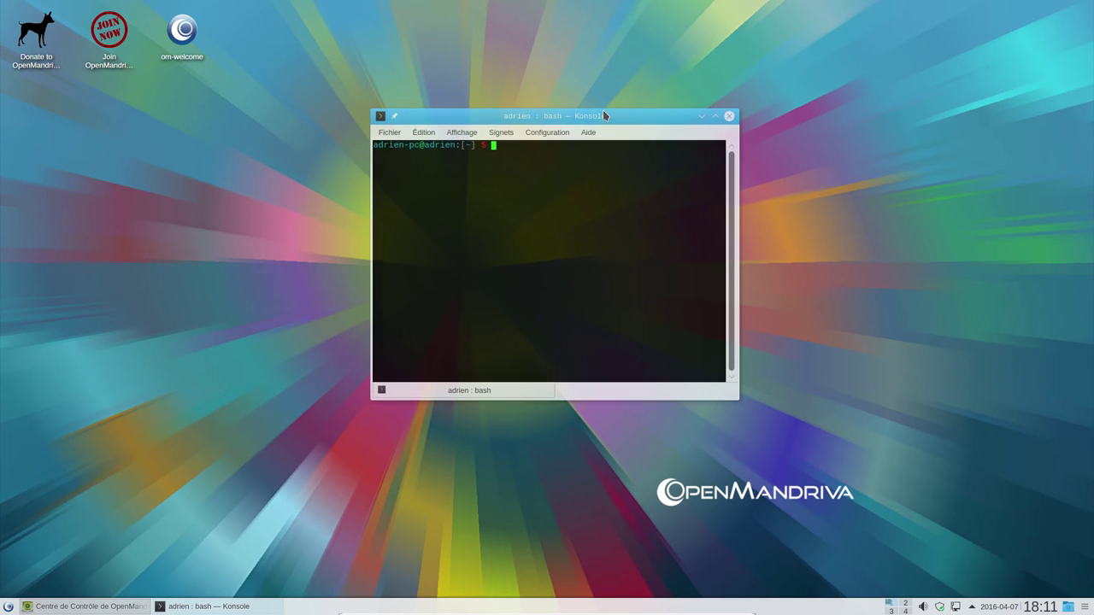
Maximize the terminal window and enlarge its text by six zoom levels.
double_click(602, 111)
key(ctrl+plus)
key(ctrl+plus)
key(ctrl+plus)
key(ctrl+plus)
key(ctrl+plus)
key(ctrl+plus)
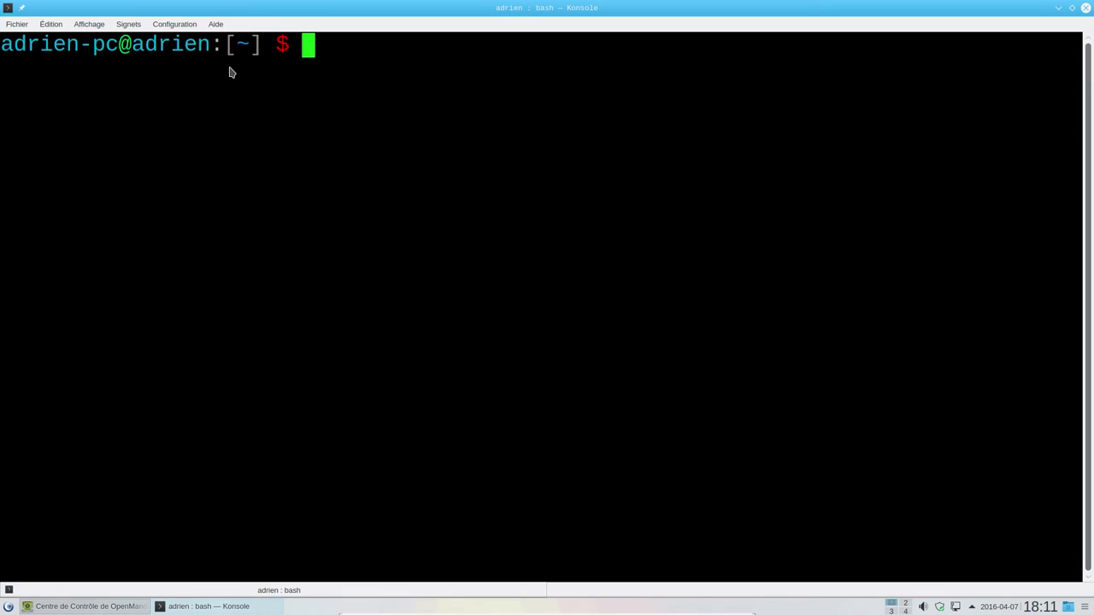
Restore the terminal from full size, reposition it and resize it to 47 x 15 characters.
double_click(294, 6)
drag(665, 154, 378, 168)
drag(556, 333, 816, 488)
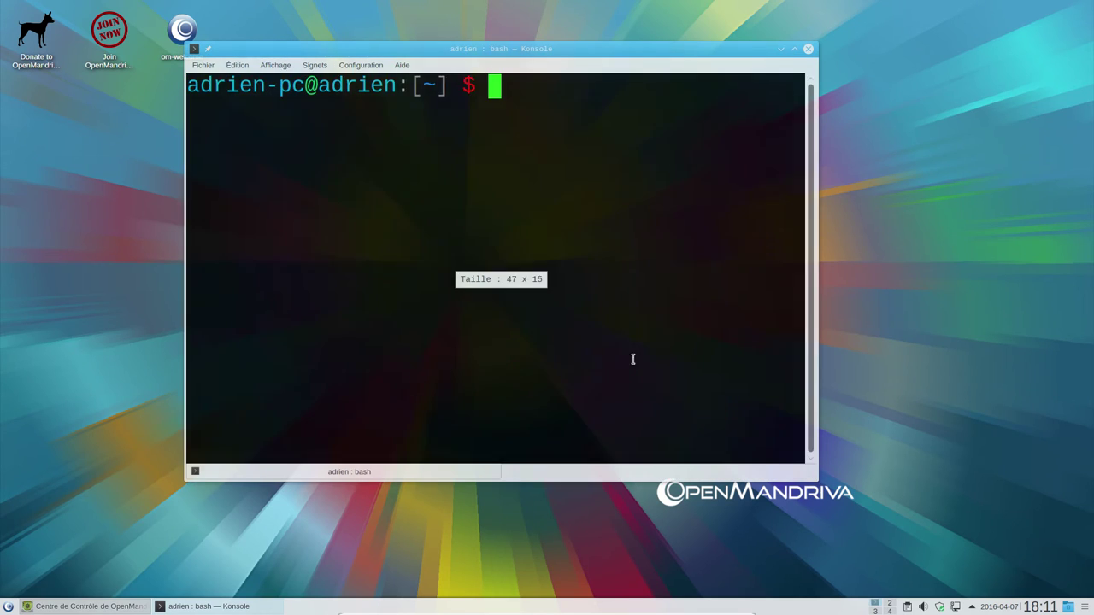
Switch to the root account with su, entering the root password, and change to root's home directory with cd.
text(su)
key(Return)
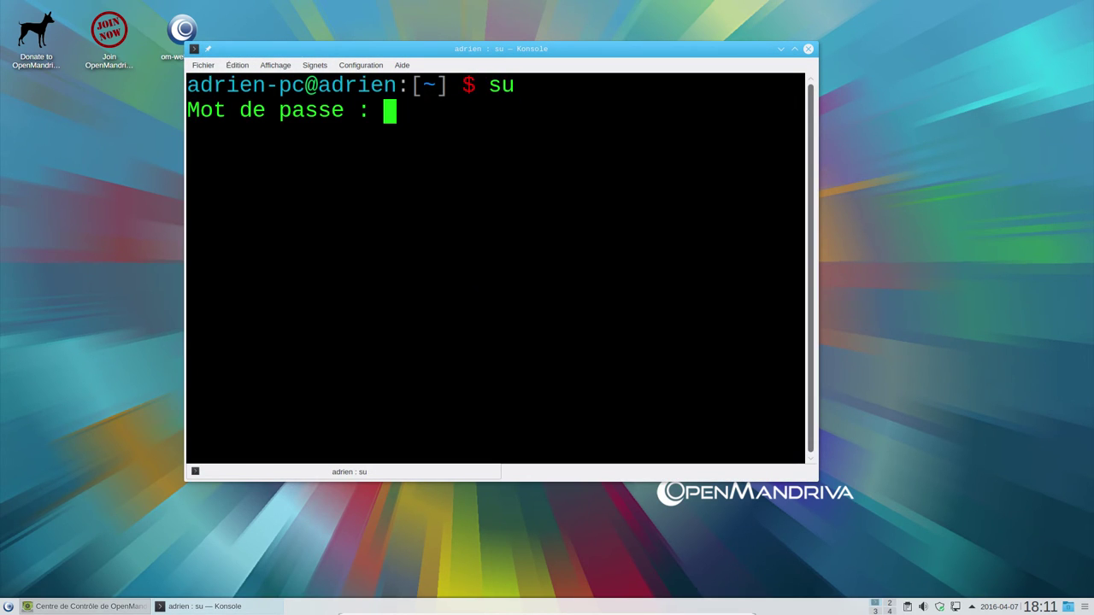
key(Return)
text(cd)
key(Return)
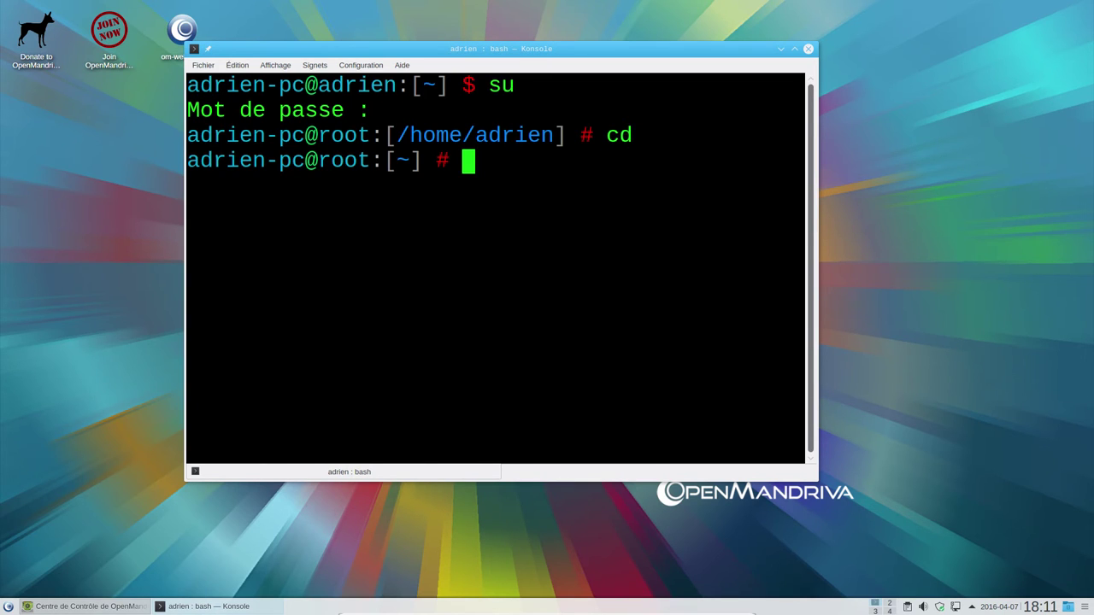
List the available command completions for urpm and for urpmi.
text(urp)
key(Tab)
key(Tab)
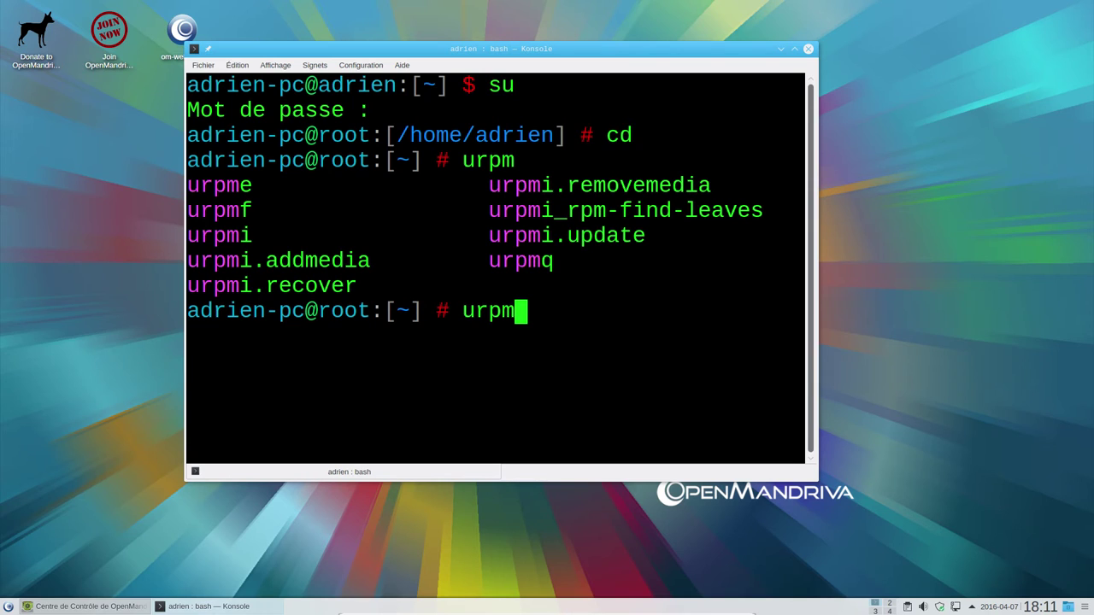
text(i)
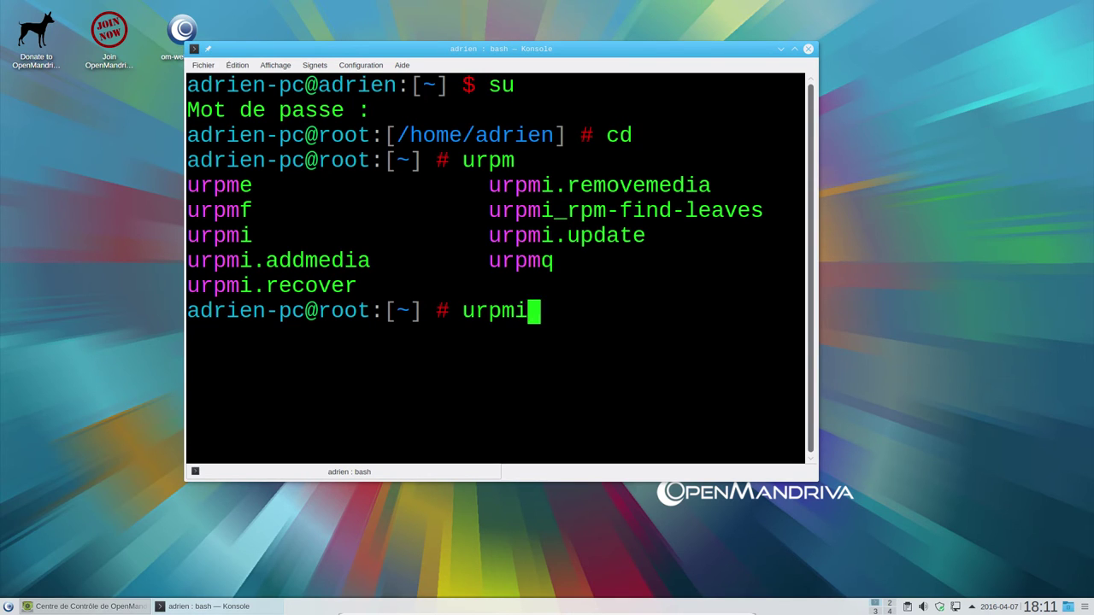
key(Tab)
key(Tab)
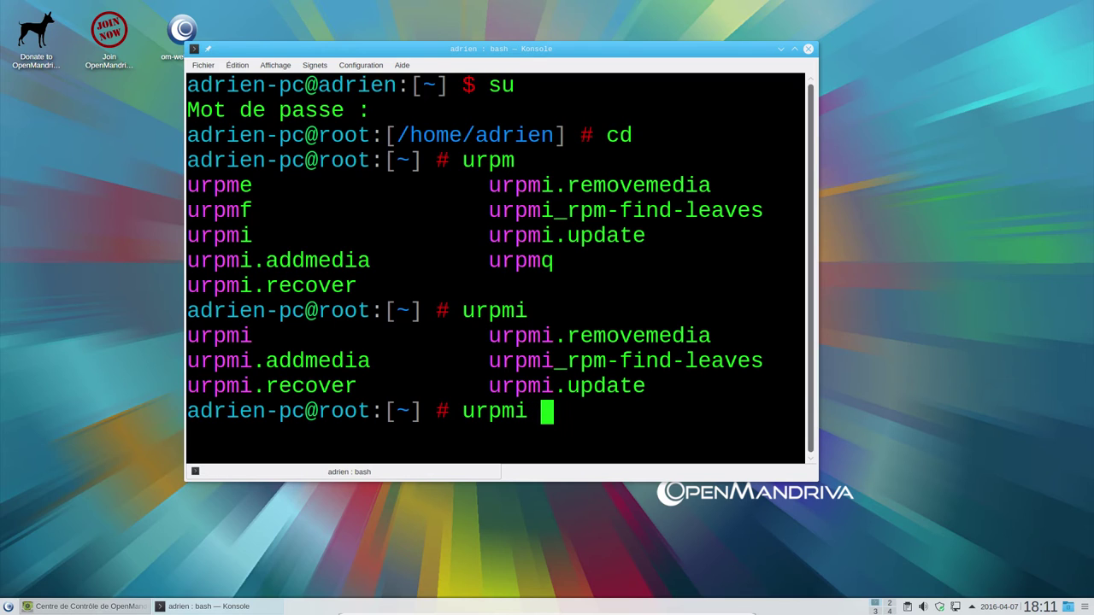
Run urpmi to install the clementine and gimp packages.
text(clementine)
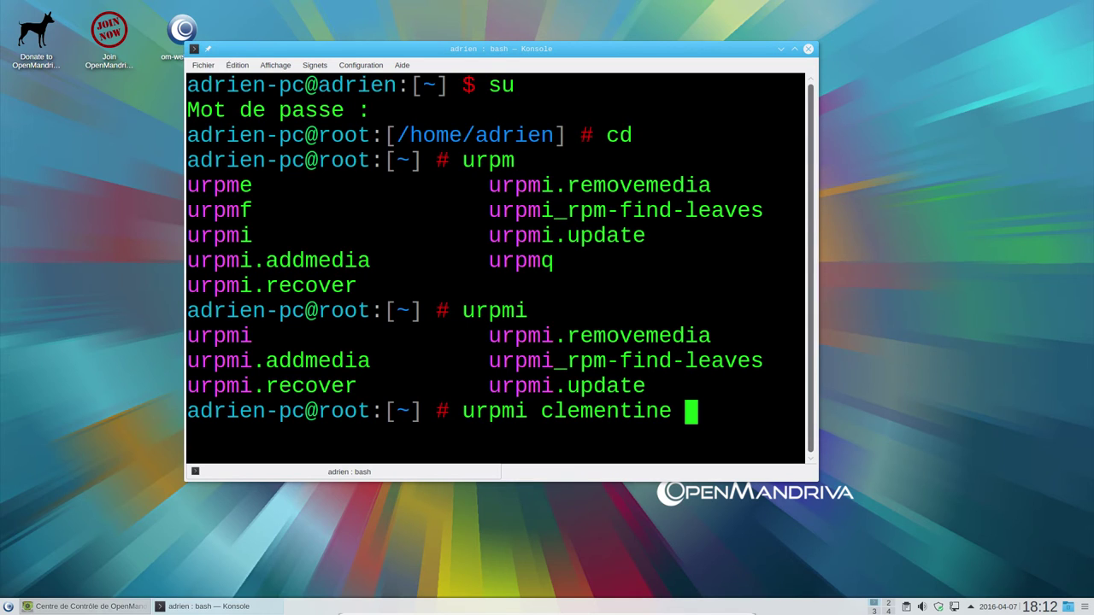
text(gimp)
key(Return)
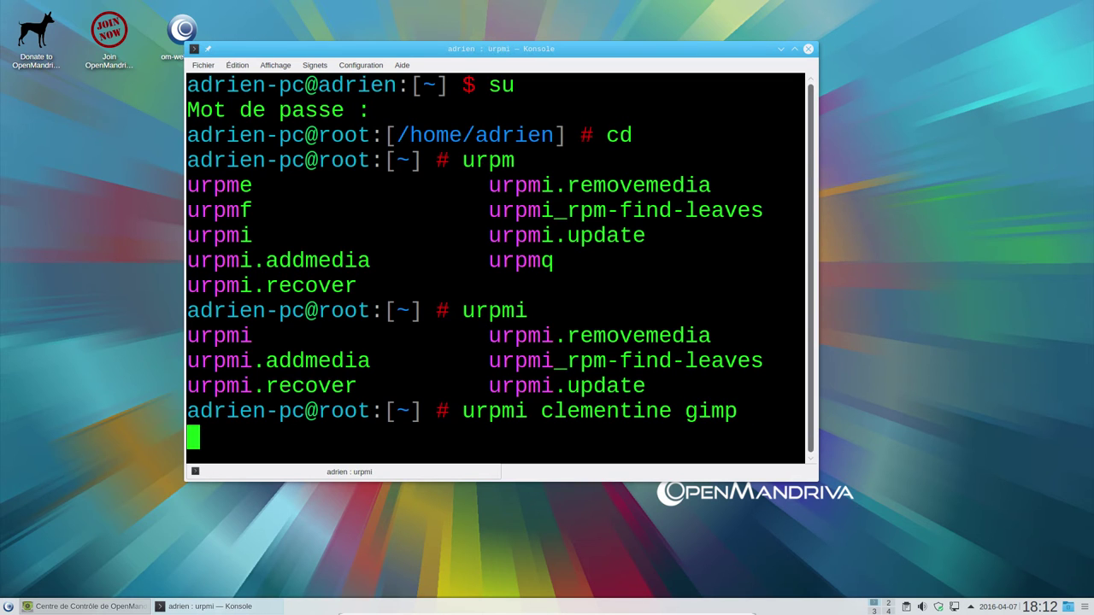
Reduce the terminal text size, interrupt the package selection and rerun the command urpmi clementine gimp.
key(ctrl+minus)
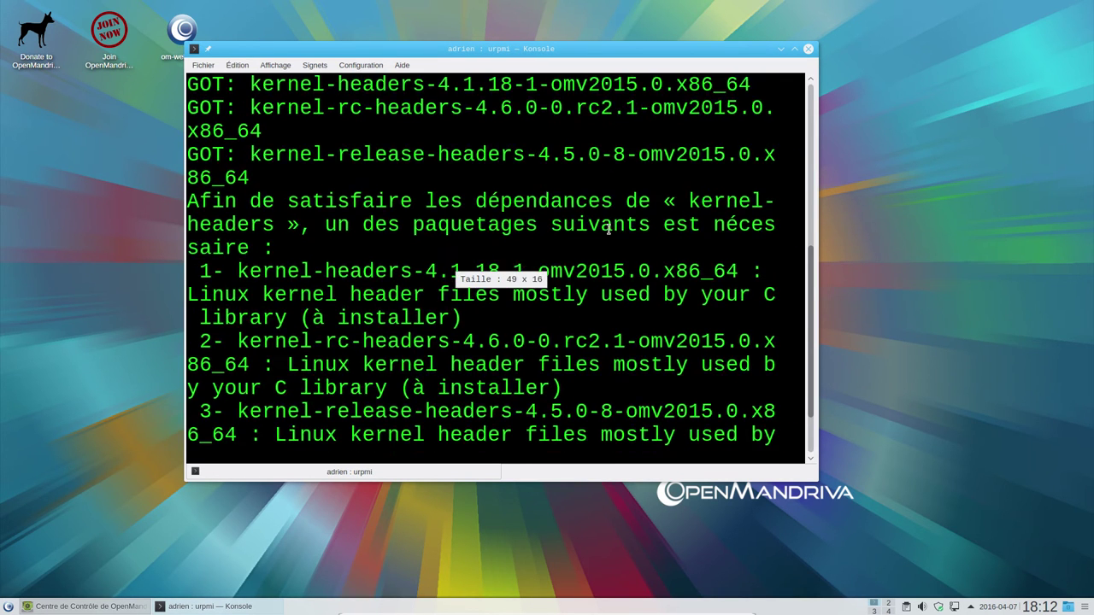
key(ctrl+minus)
key(ctrl+c)
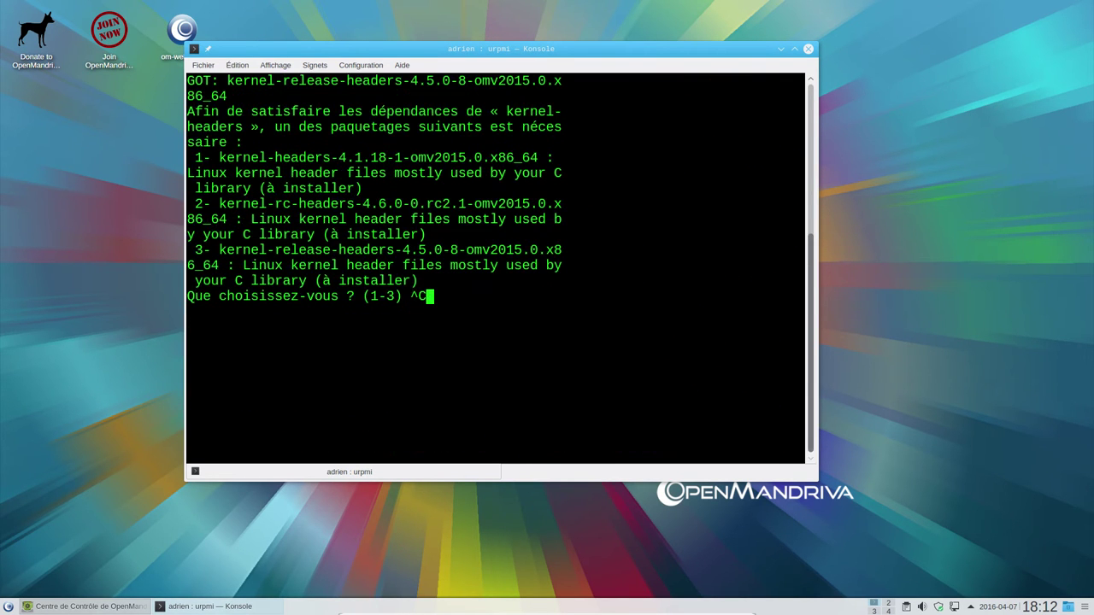
key(Return)
key(Return)
key(Return)
key(Up)
key(Return)
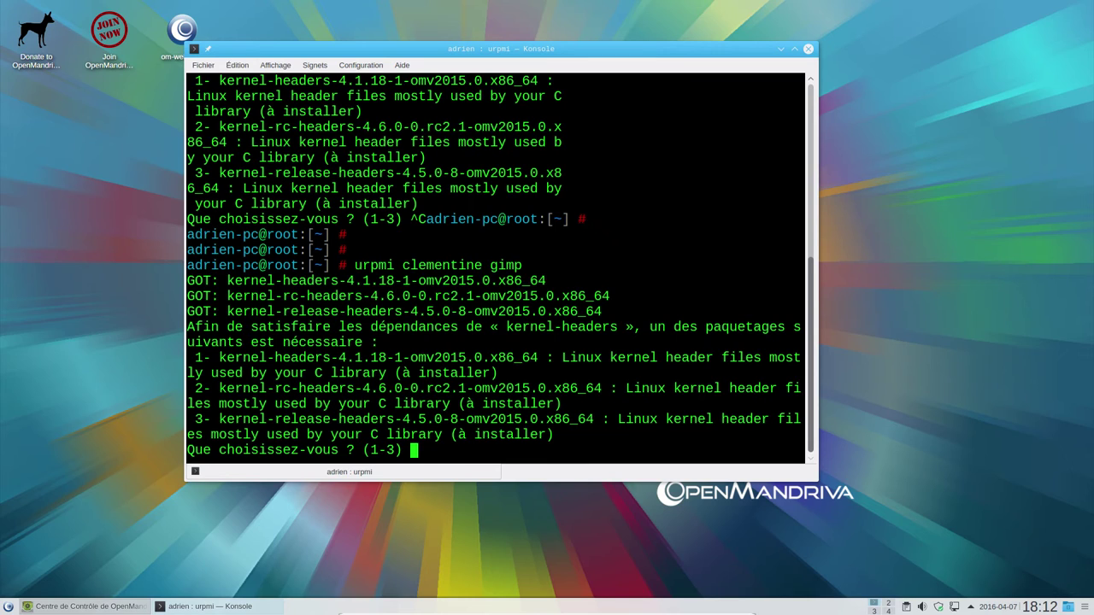
Choose option 3 for kernel-release-headers and option 1 for the French GIMP help, and confirm the package installation with O.
text(3)
key(Return)
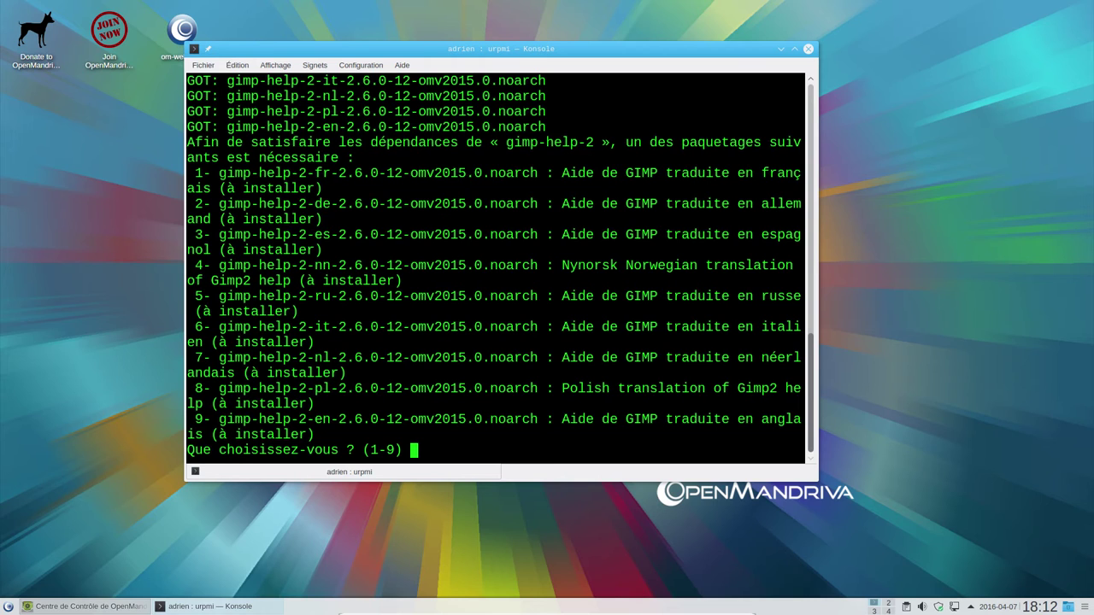
text(1)
key(Return)
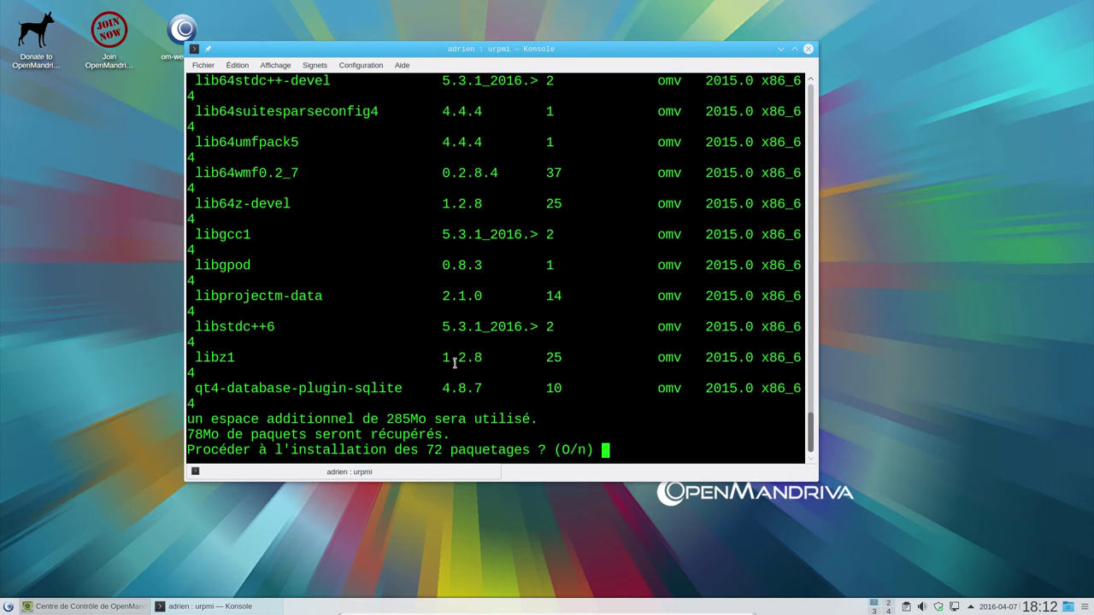
text(O)
key(Return)
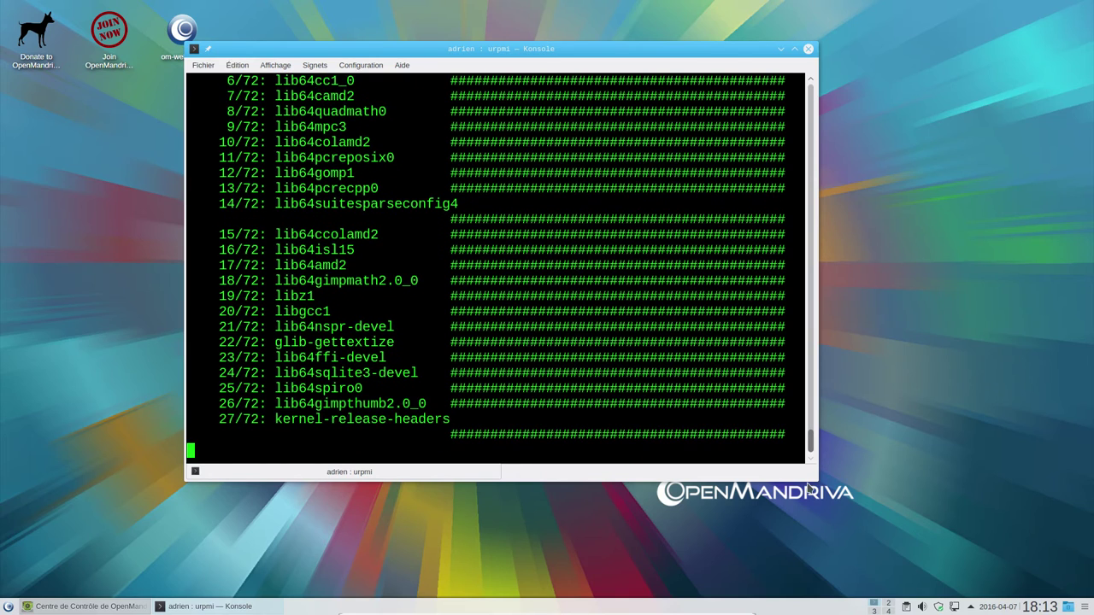
Enlarge the terminal window and answer o to continue the installation despite the invalid package signature.
drag(817, 481, 969, 536)
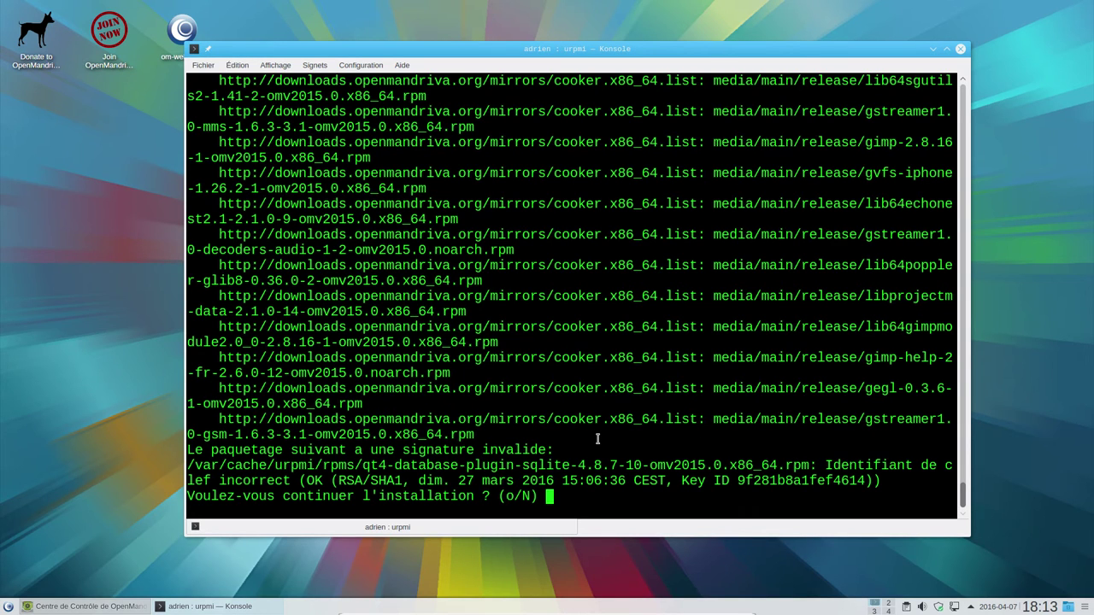
text(o)
key(Return)
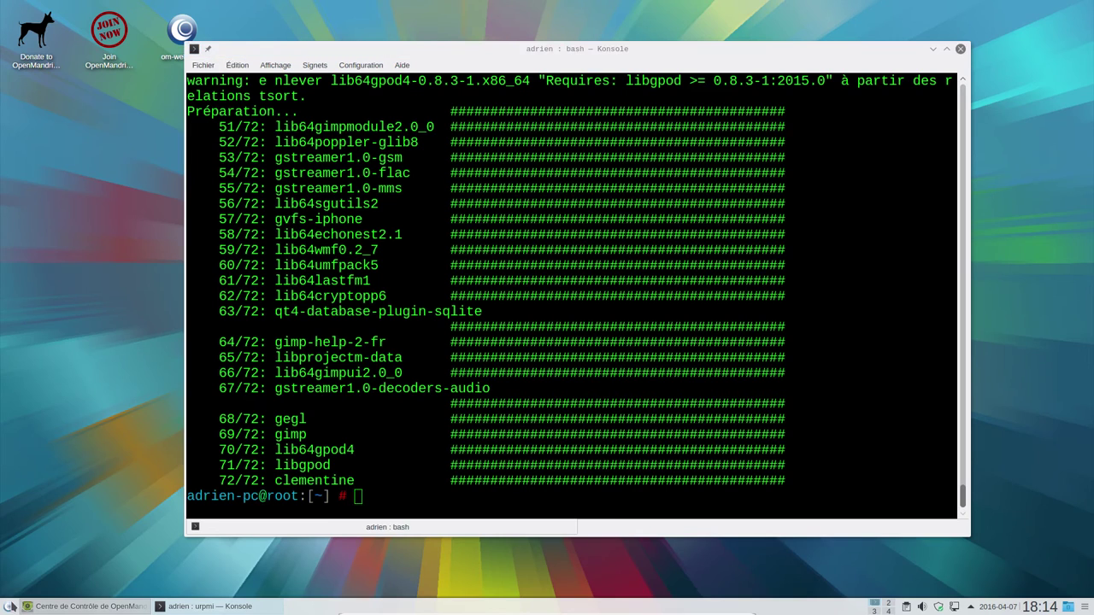
Launch GIMP from the graphics applications and enable its single-window mode.
click(7, 606)
mouse_move(97, 434)
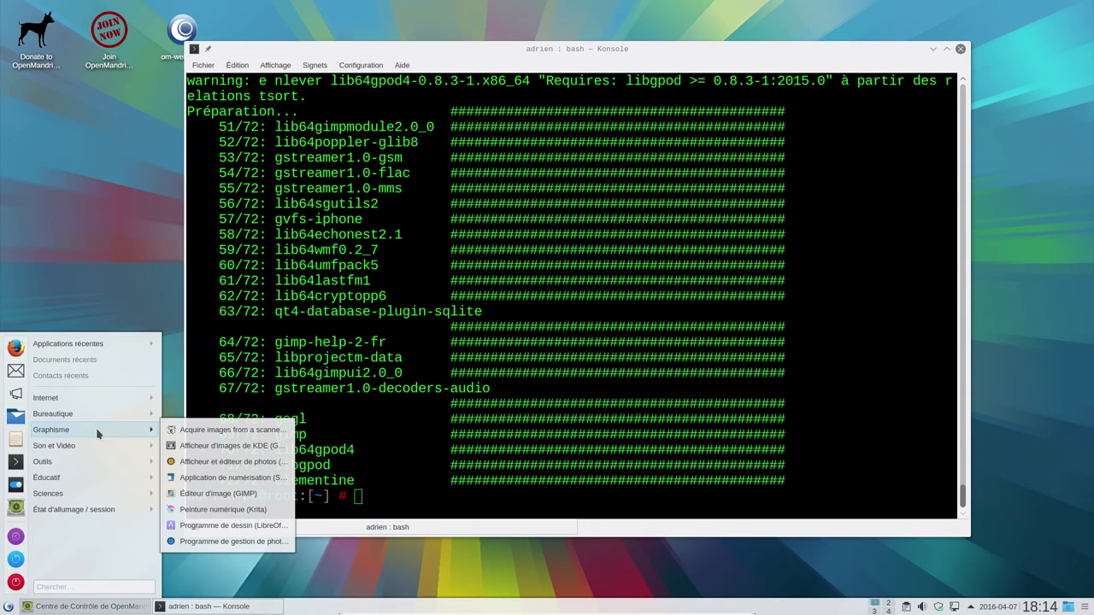
click(229, 494)
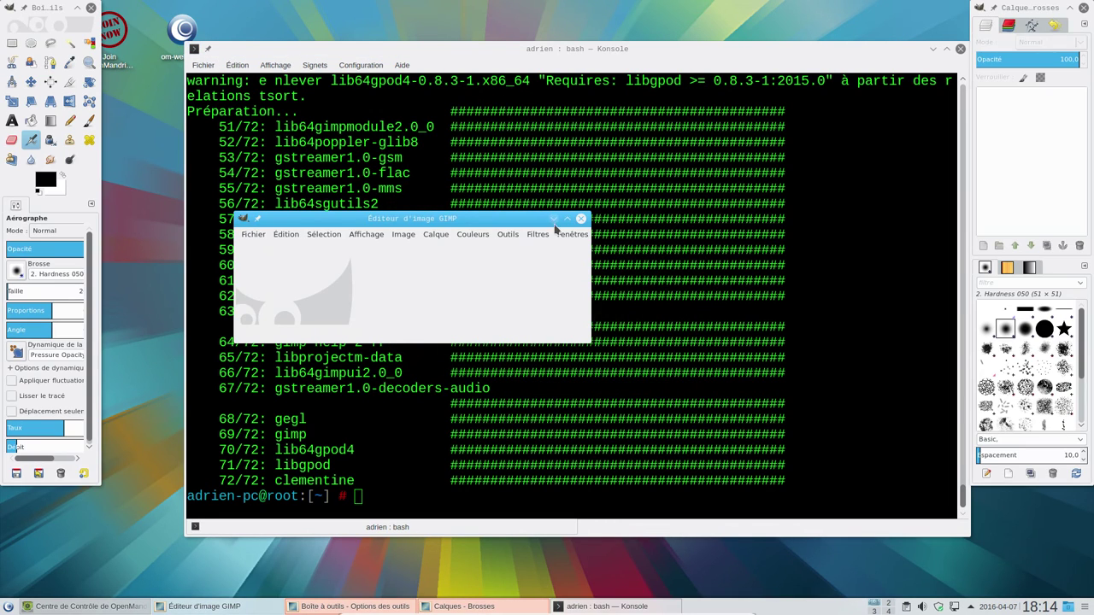
click(572, 234)
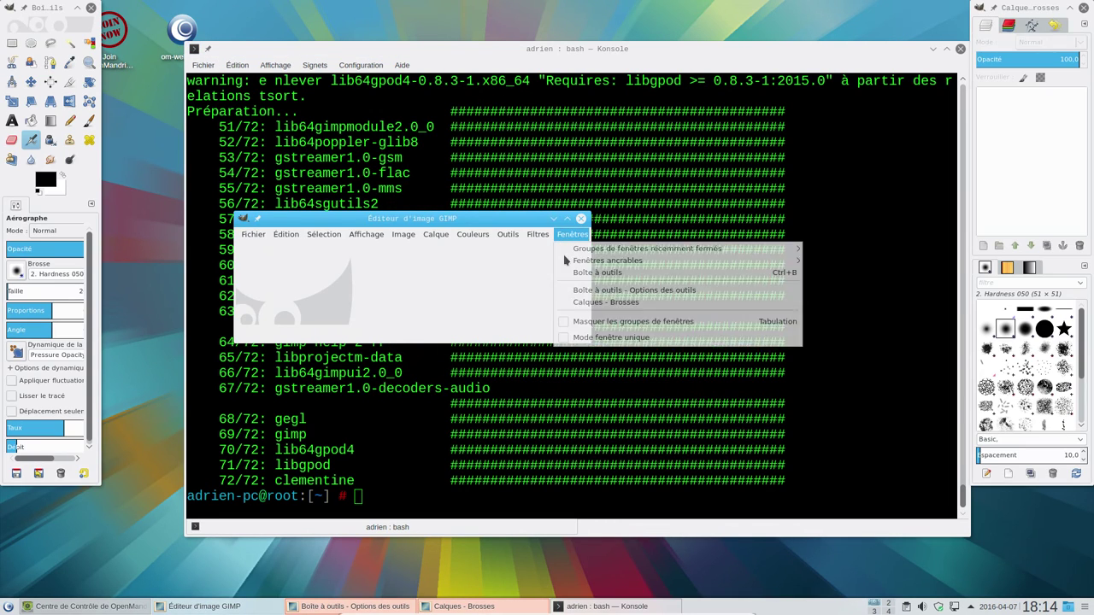
click(581, 337)
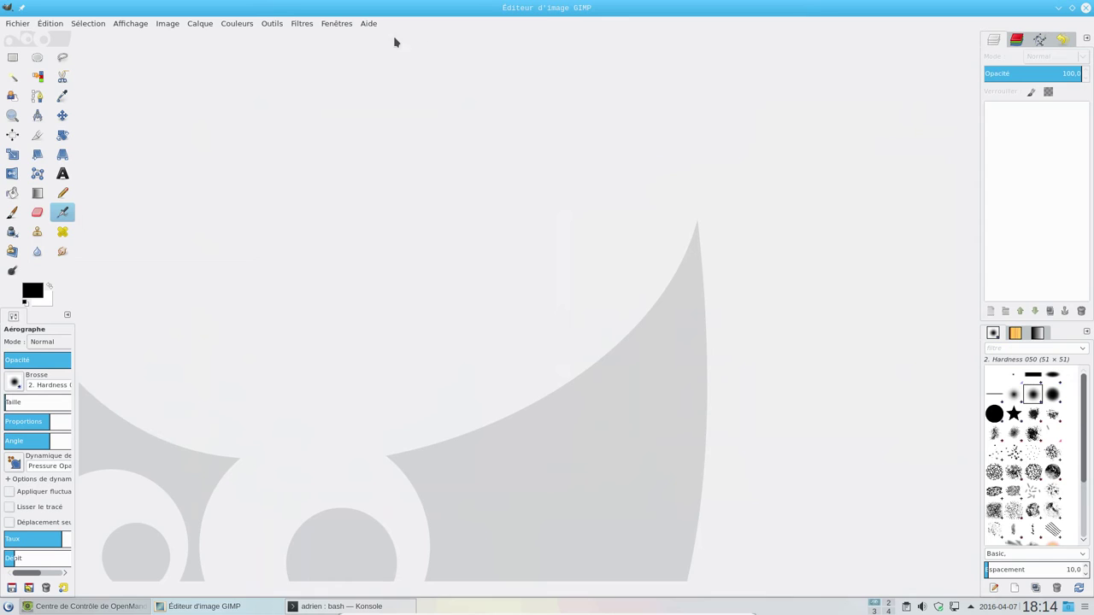
Open the GIMP version information window and close it again.
click(339, 24)
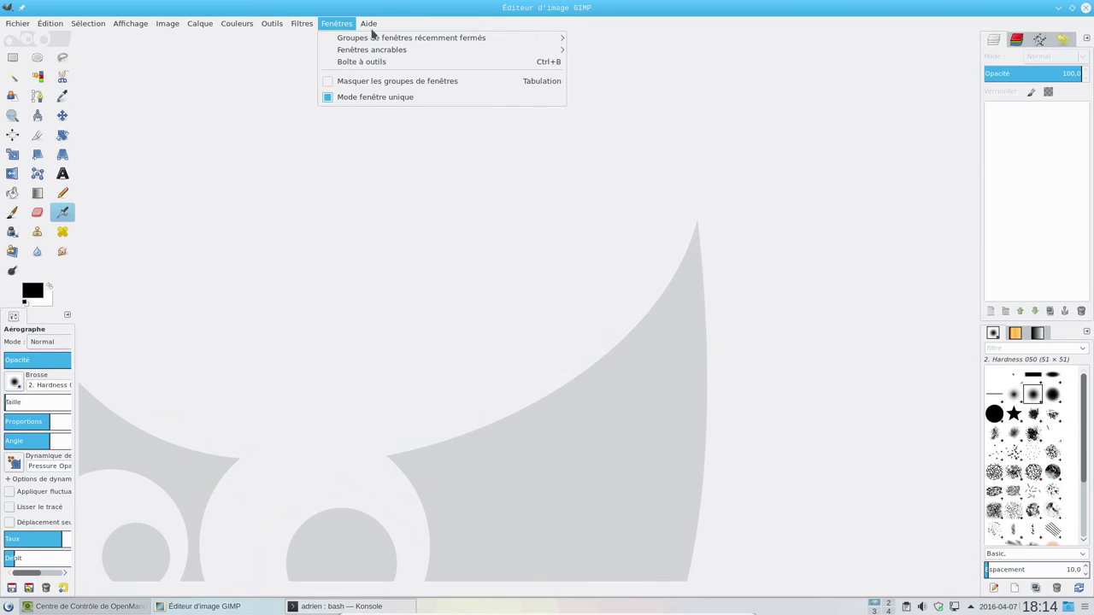
click(389, 83)
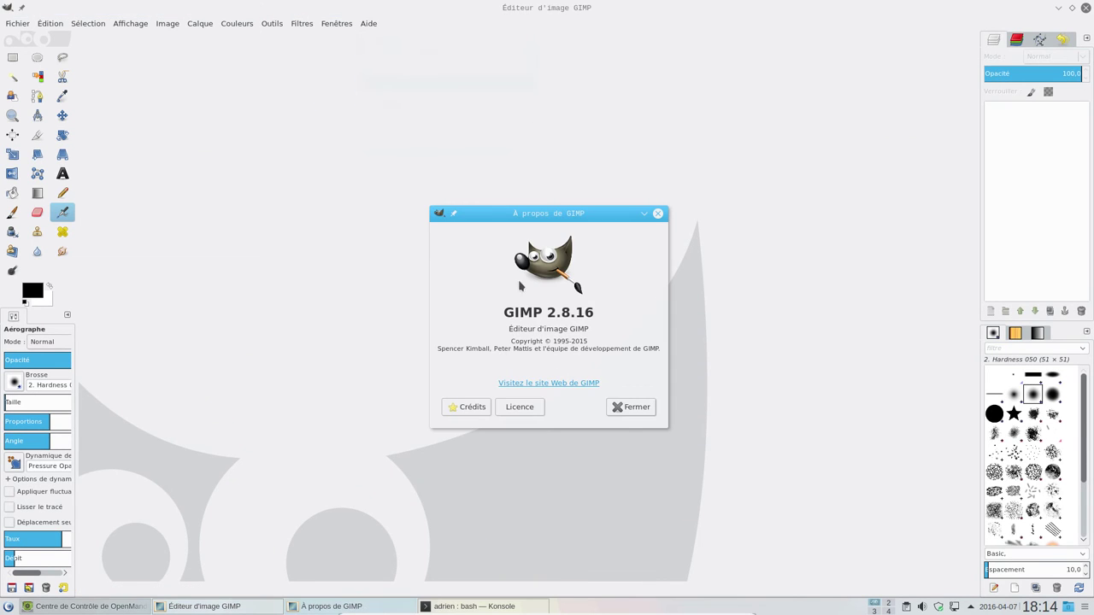
click(633, 407)
Look through GIMP's selection and file commands and quit GIMP.
click(89, 24)
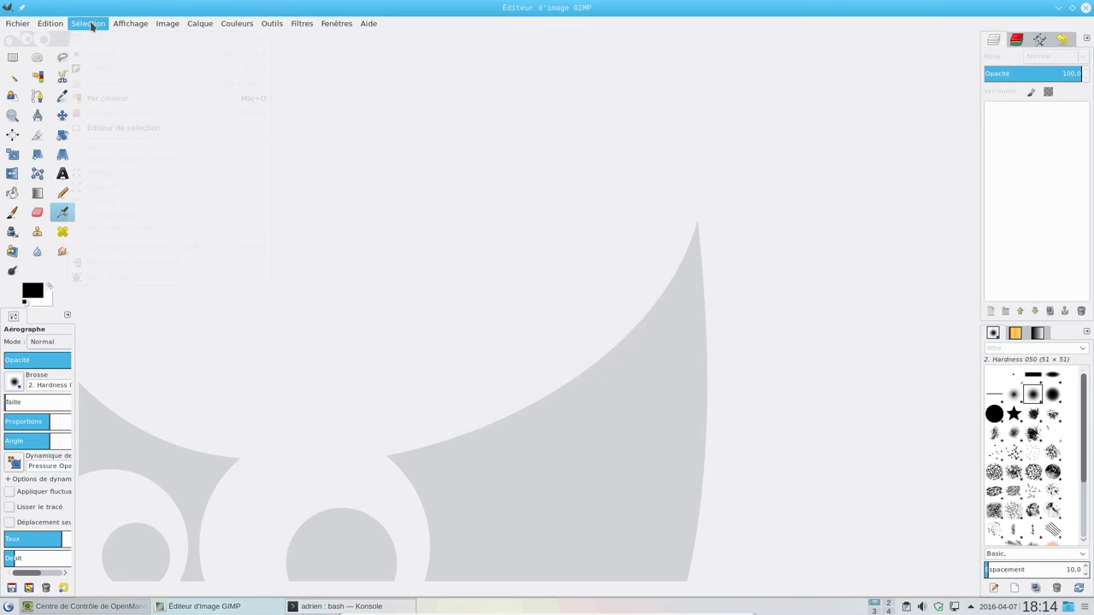
mouse_move(110, 28)
mouse_move(19, 26)
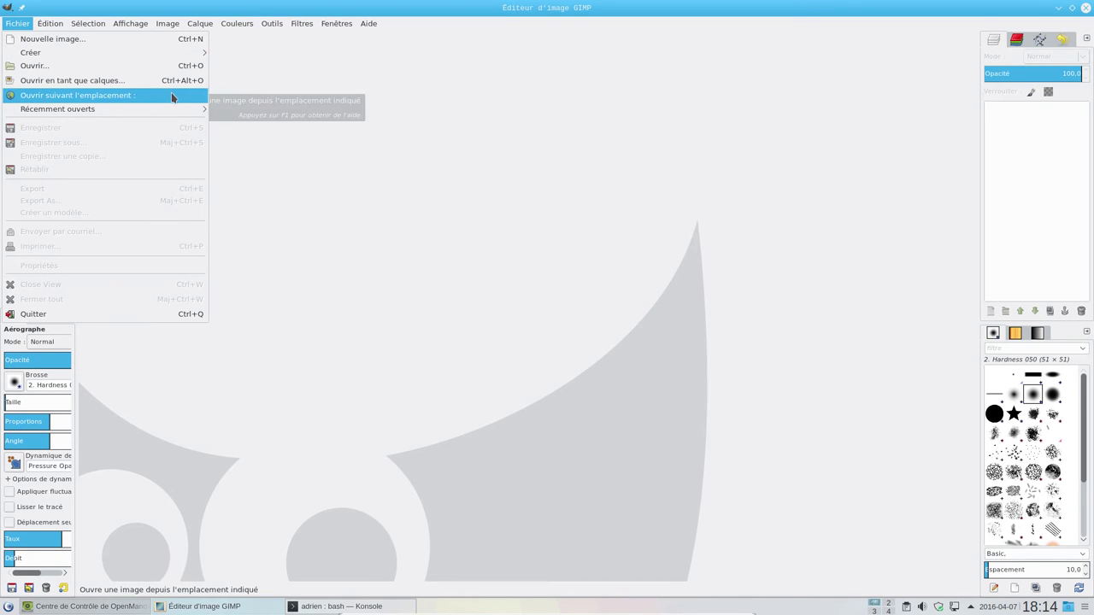
click(109, 316)
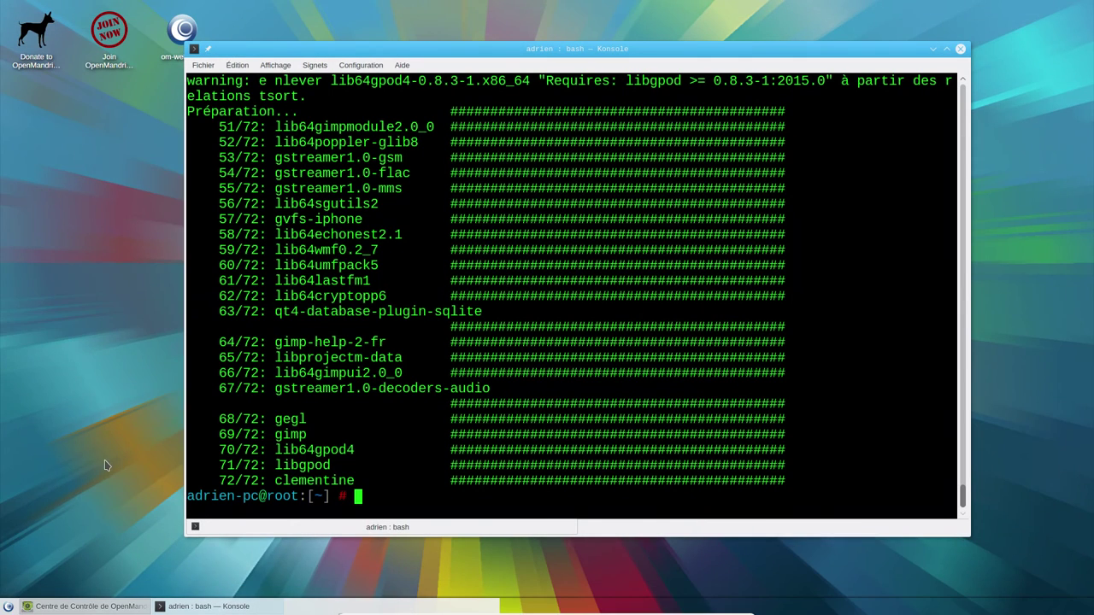
Launch Clementine from the sound and video applications and move its window up over the terminal.
click(10, 608)
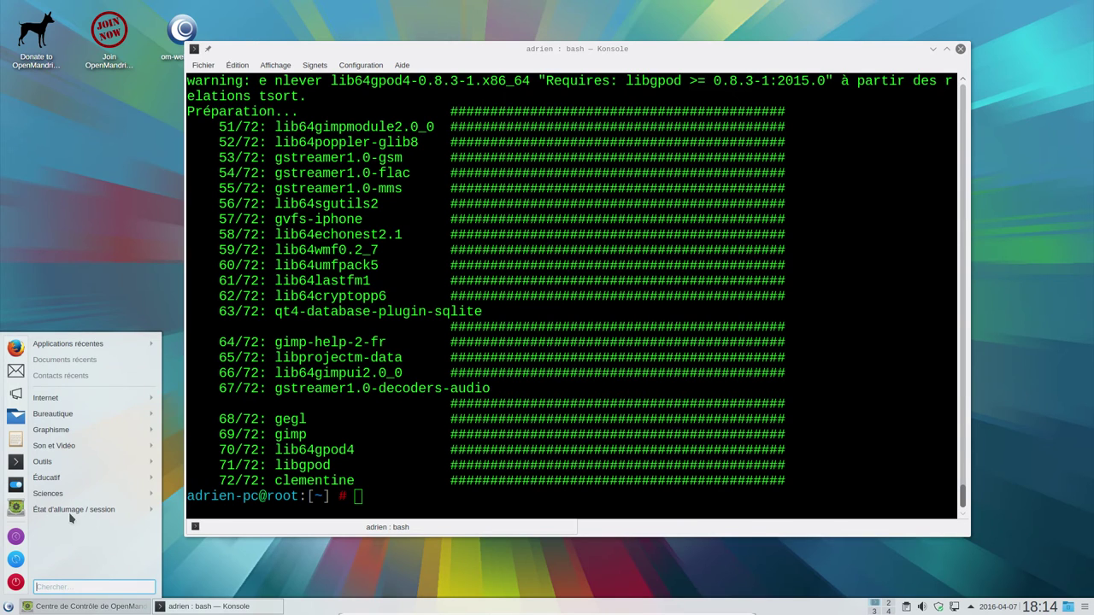
mouse_move(74, 436)
mouse_move(72, 467)
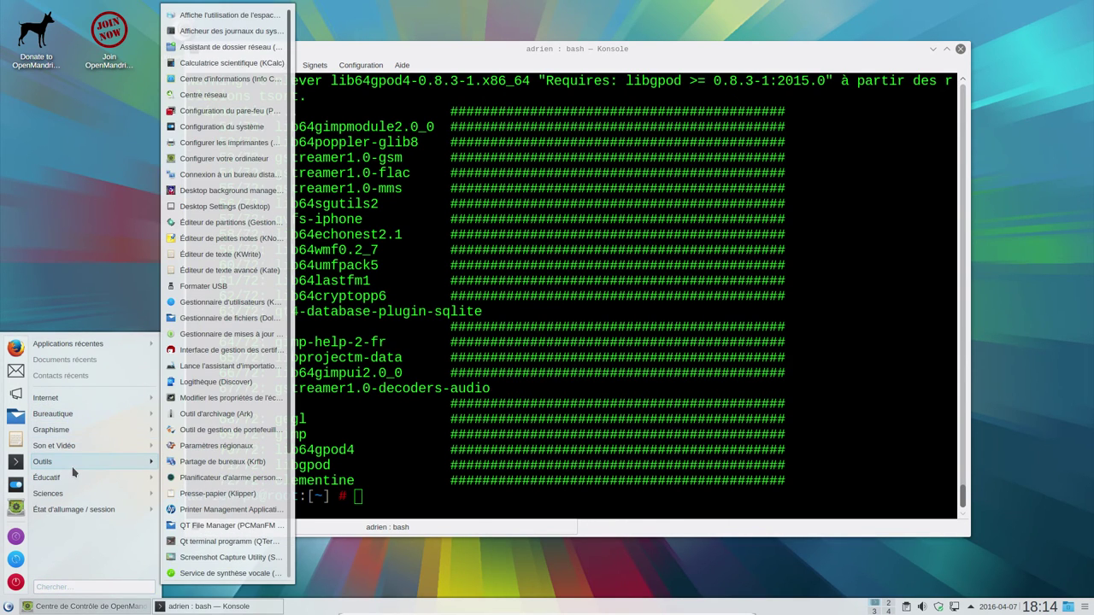
click(201, 478)
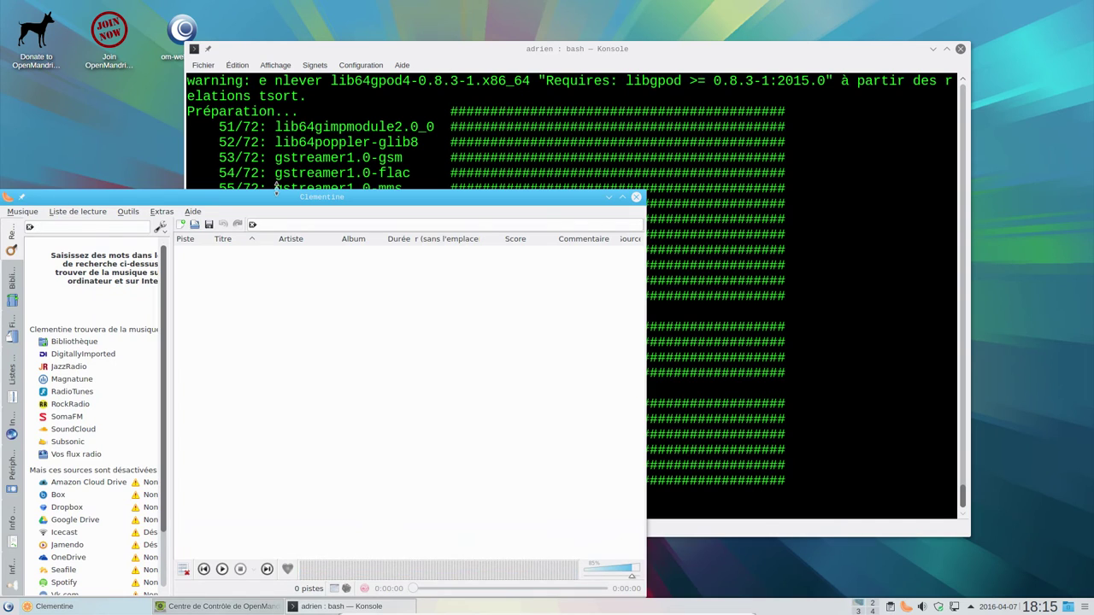
drag(278, 202, 612, 82)
Browse Clementine's tools and help commands, view the Qt information and close it.
click(496, 90)
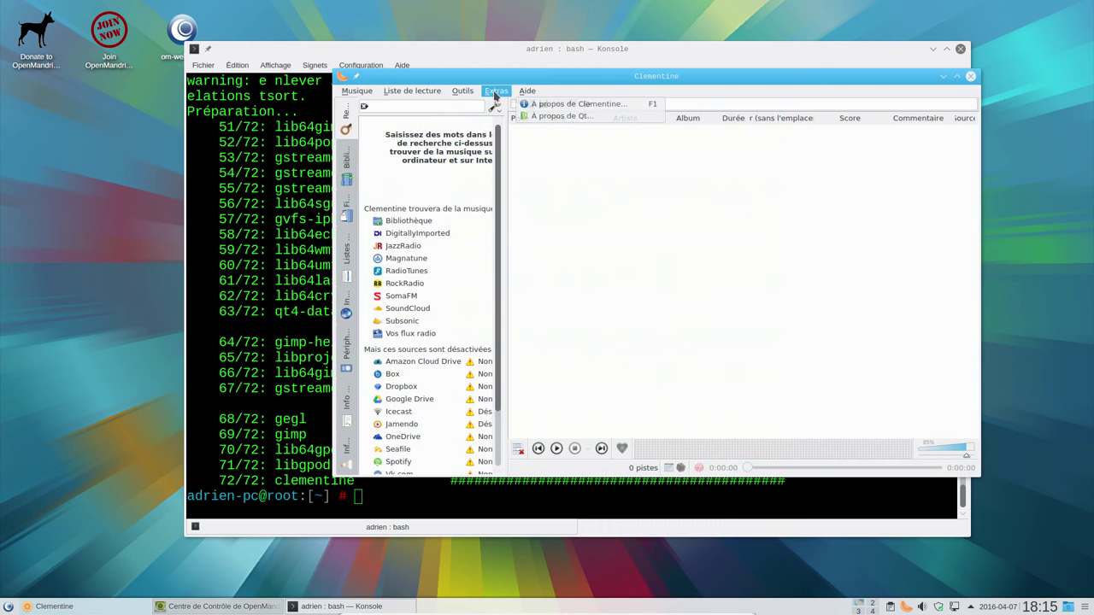
mouse_move(462, 91)
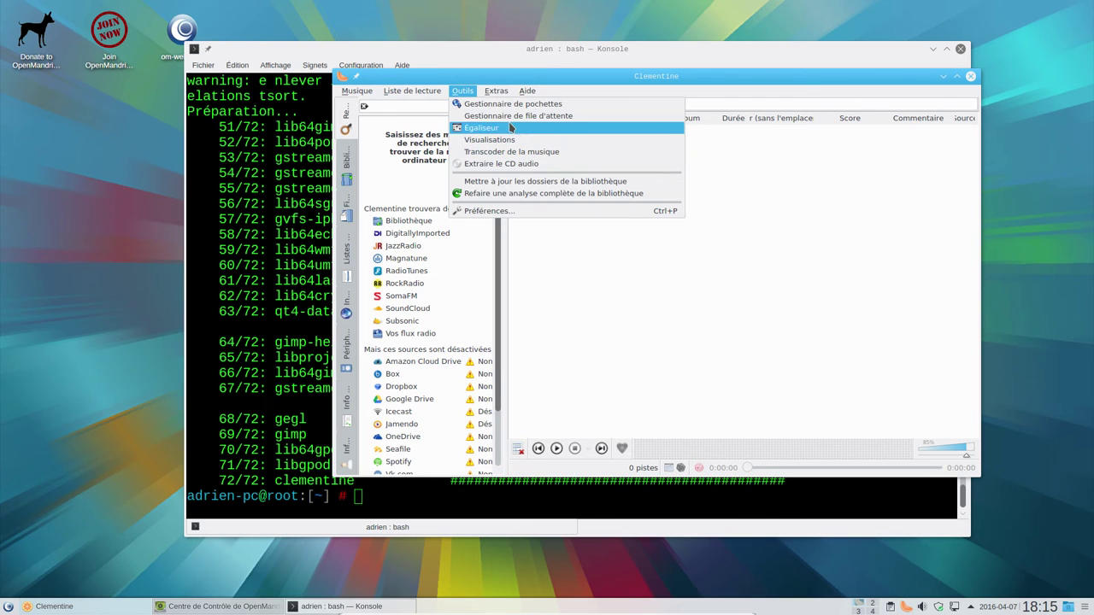
mouse_move(508, 94)
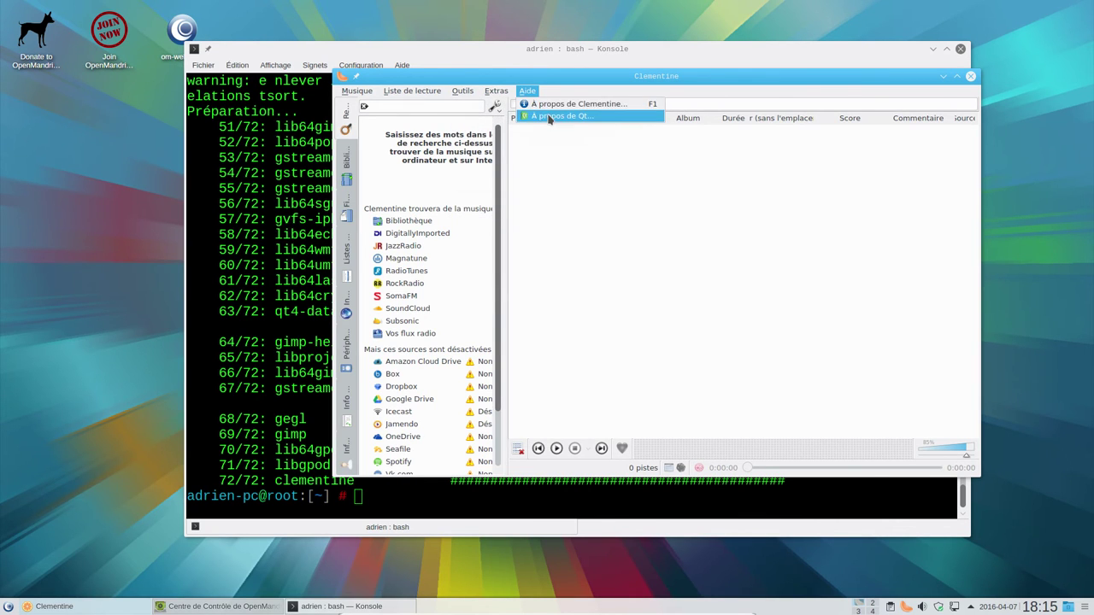
click(550, 122)
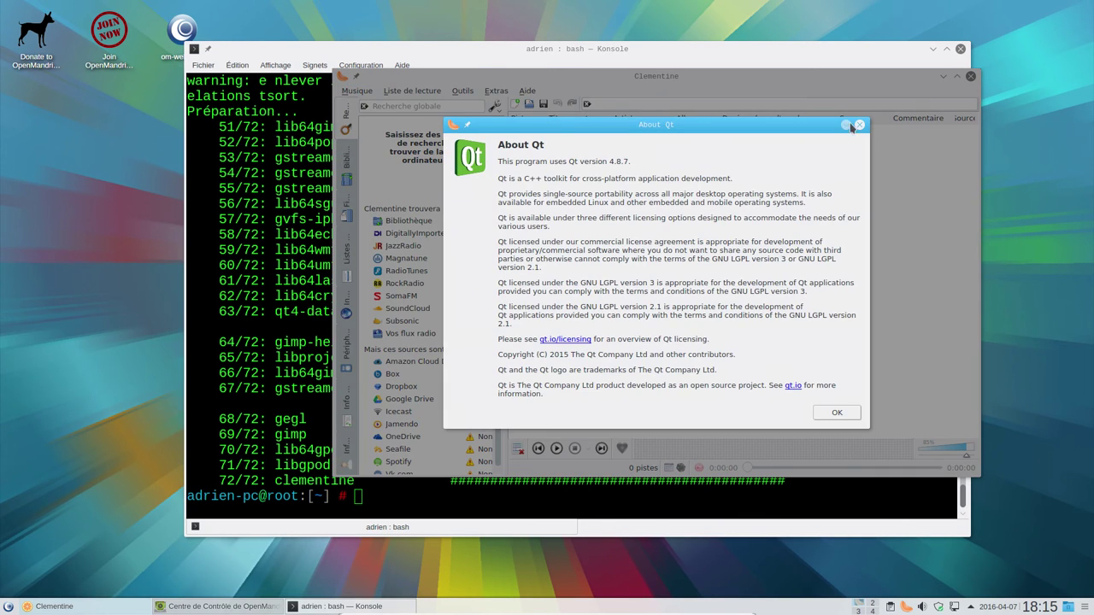
key(Escape)
View the version and credits information for Clementine and close it.
click(527, 91)
click(555, 106)
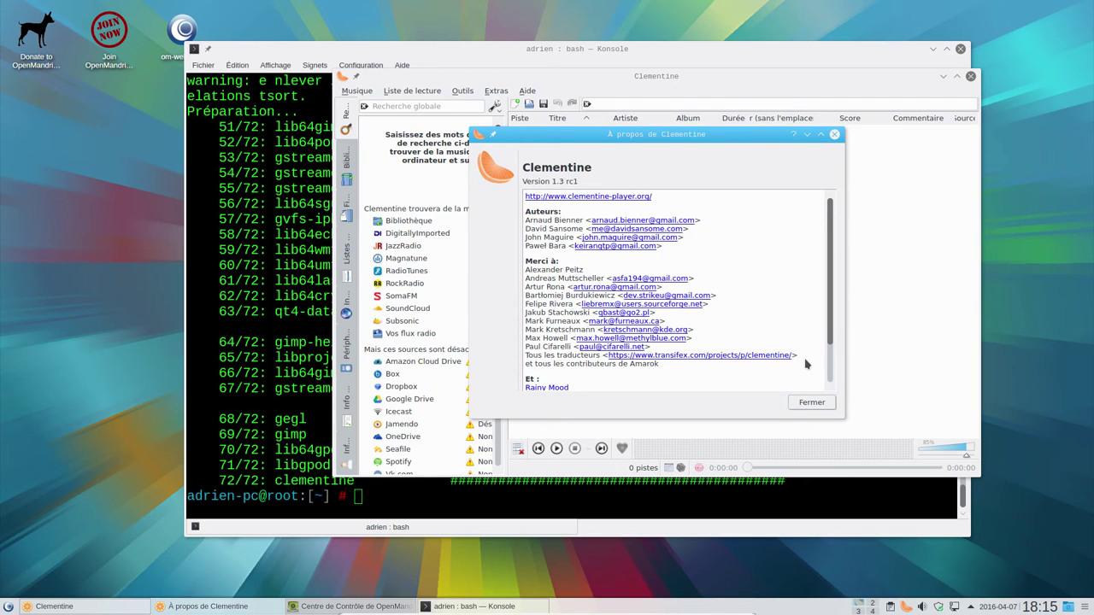
click(814, 404)
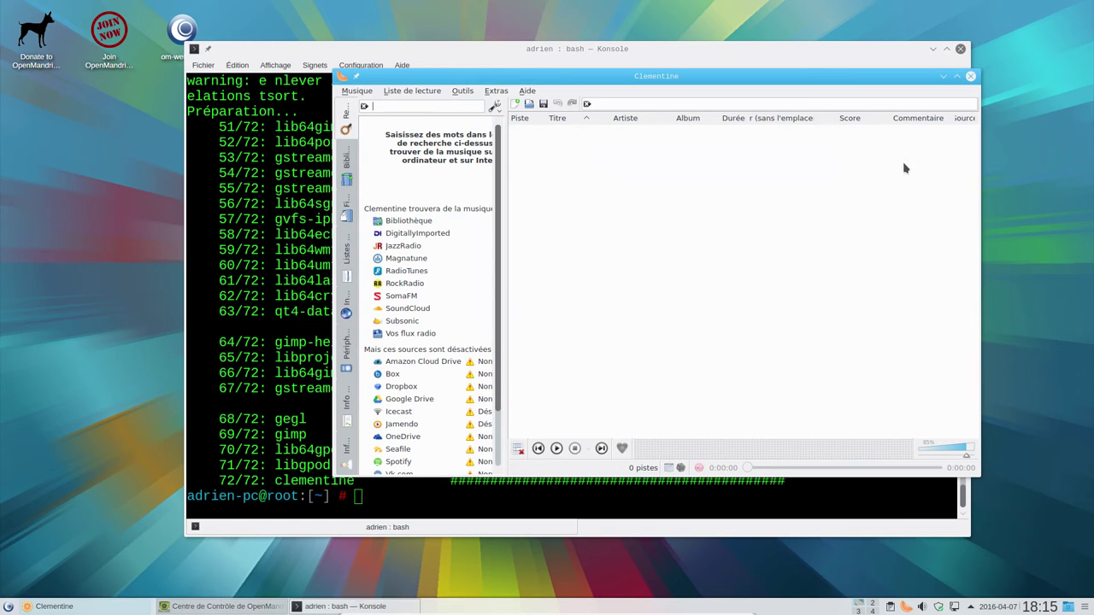
Close the Clementine window and quit the player still running in the background.
click(971, 77)
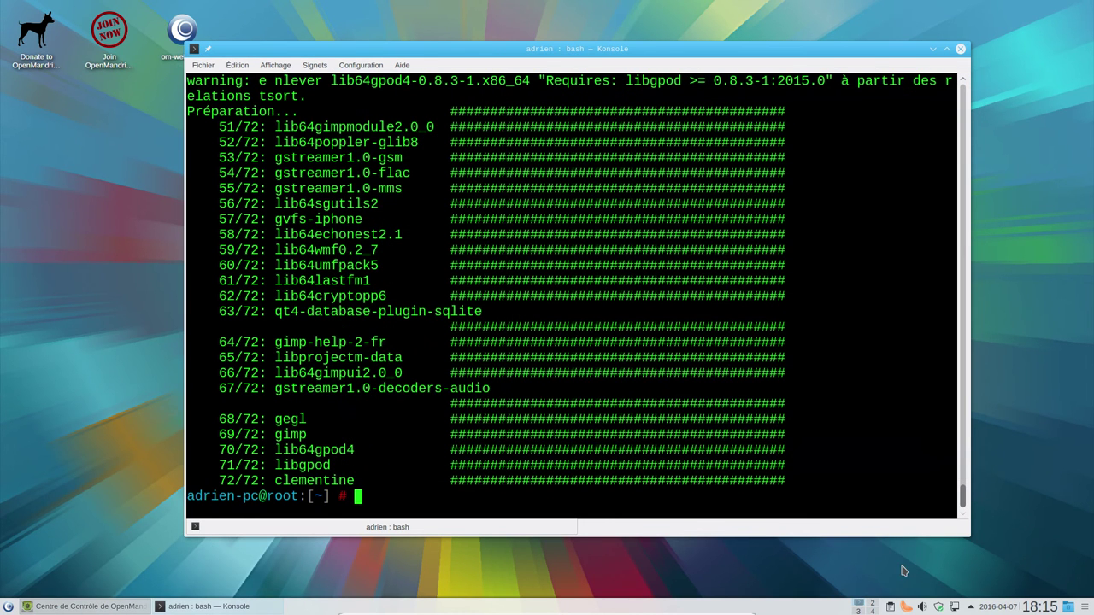
right_click(906, 606)
click(932, 588)
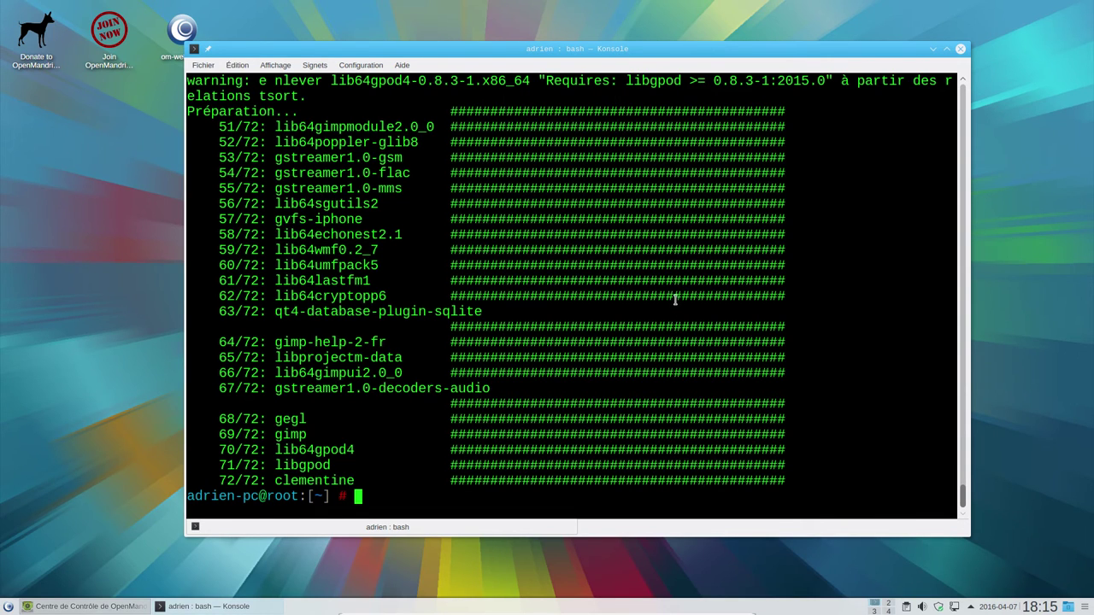
Leave the root session and close the terminal by running exit twice.
text(exit)
key(Return)
text(exit)
key(Return)
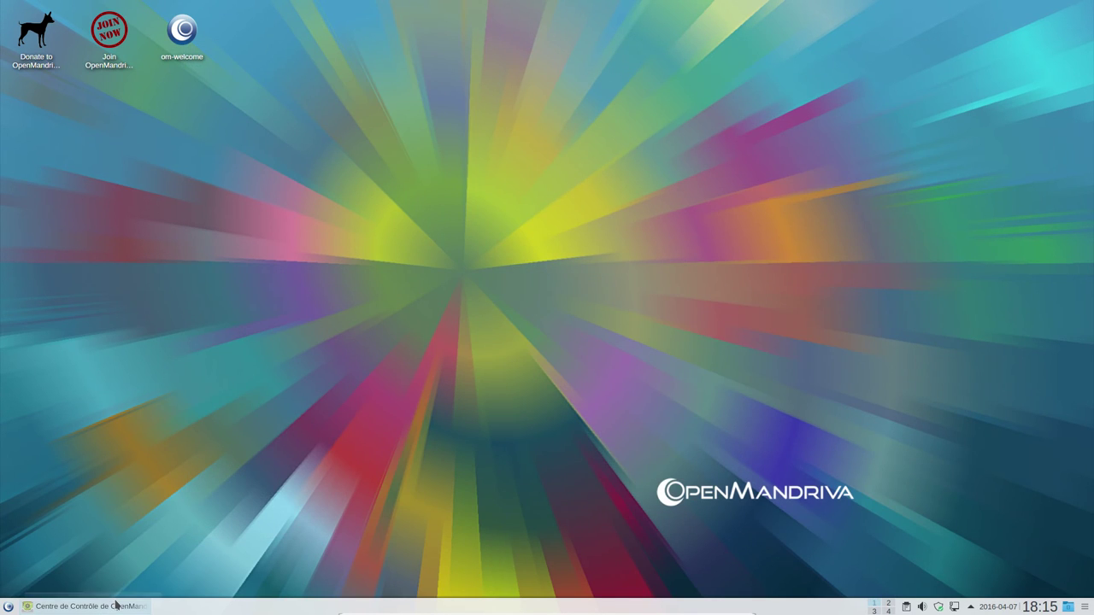
Bring back the Control Center, move its window, and open the system update list under Gestion des logiciels.
click(115, 606)
drag(612, 134, 426, 104)
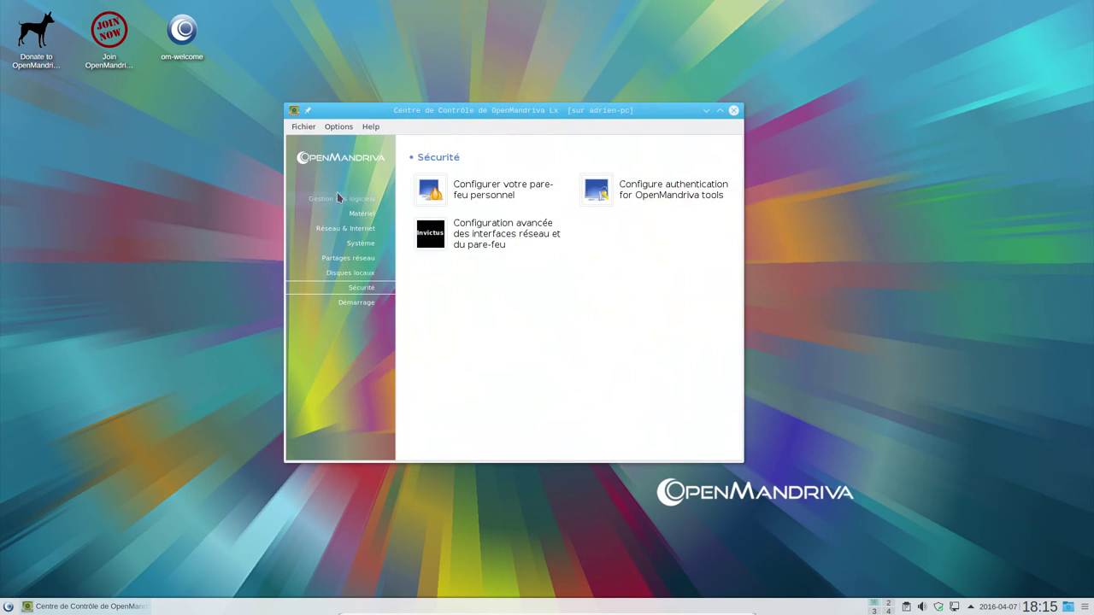
click(339, 197)
click(675, 191)
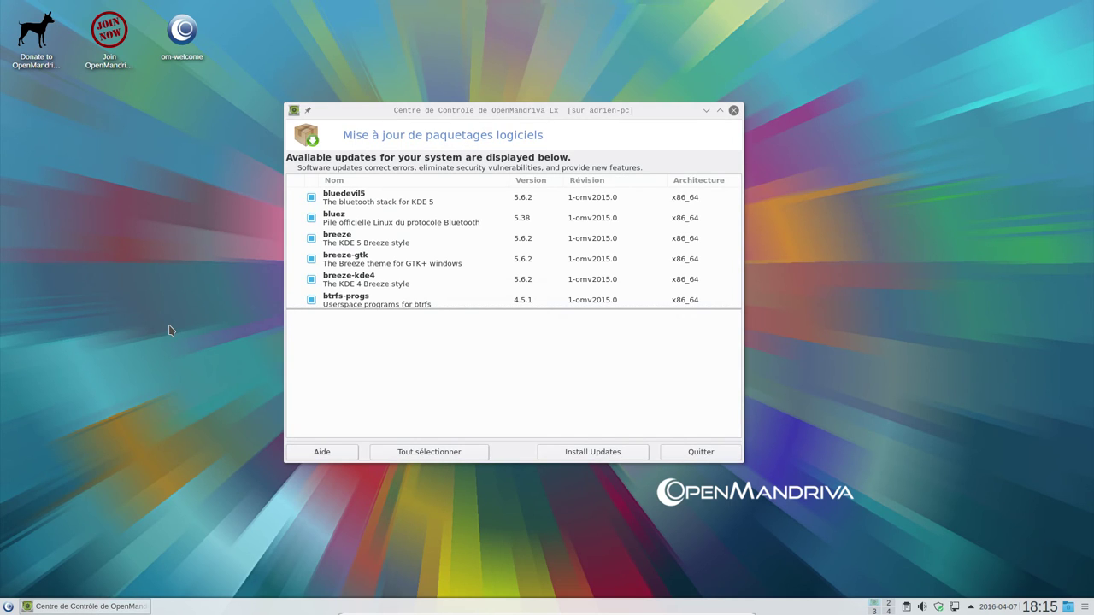
Launch Konsole through the command runner and enlarge the terminal text by five increments.
key(alt+F2)
text(konsole)
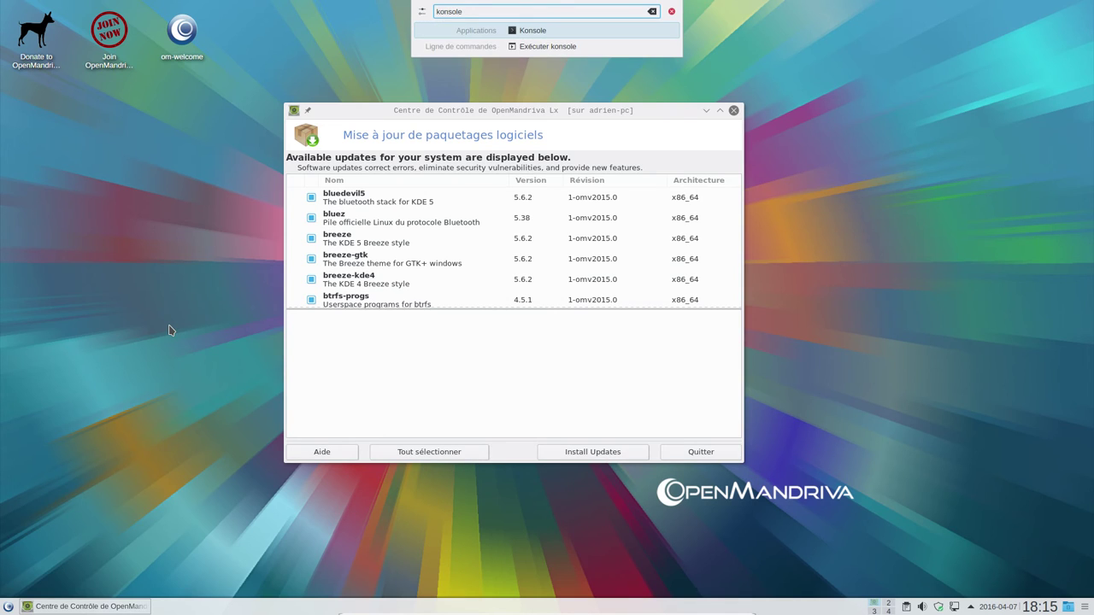
click(567, 31)
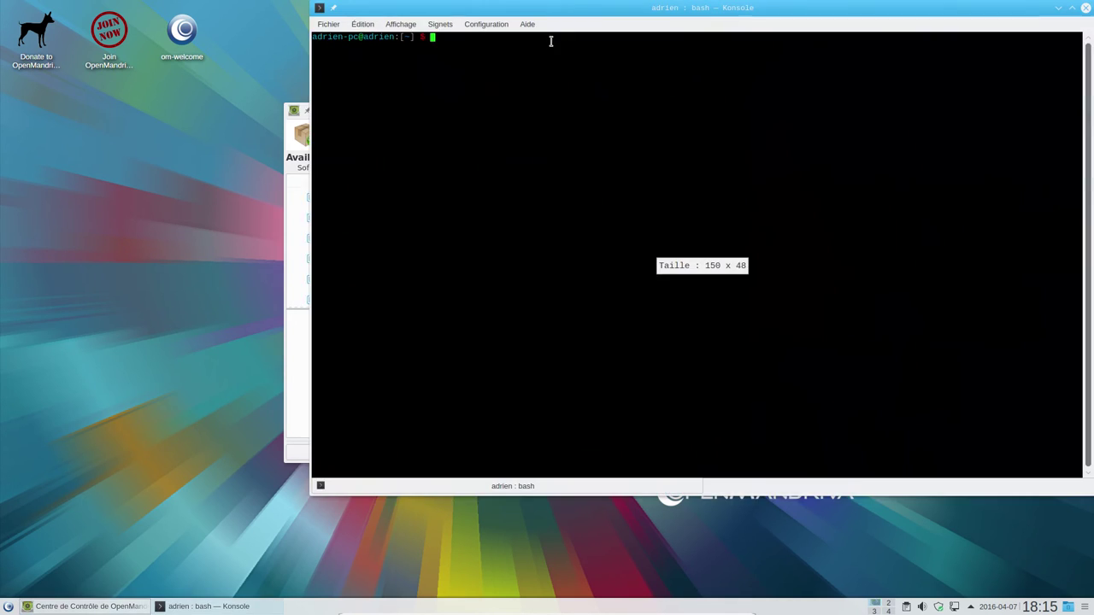
key(ctrl+plus)
key(ctrl+plus)
key(ctrl+plus)
key(ctrl+plus)
key(ctrl+plus)
Check disk usage with df -h, highlight the space used on /dev/sda1, and close the terminal.
text(df -h)
key(Return)
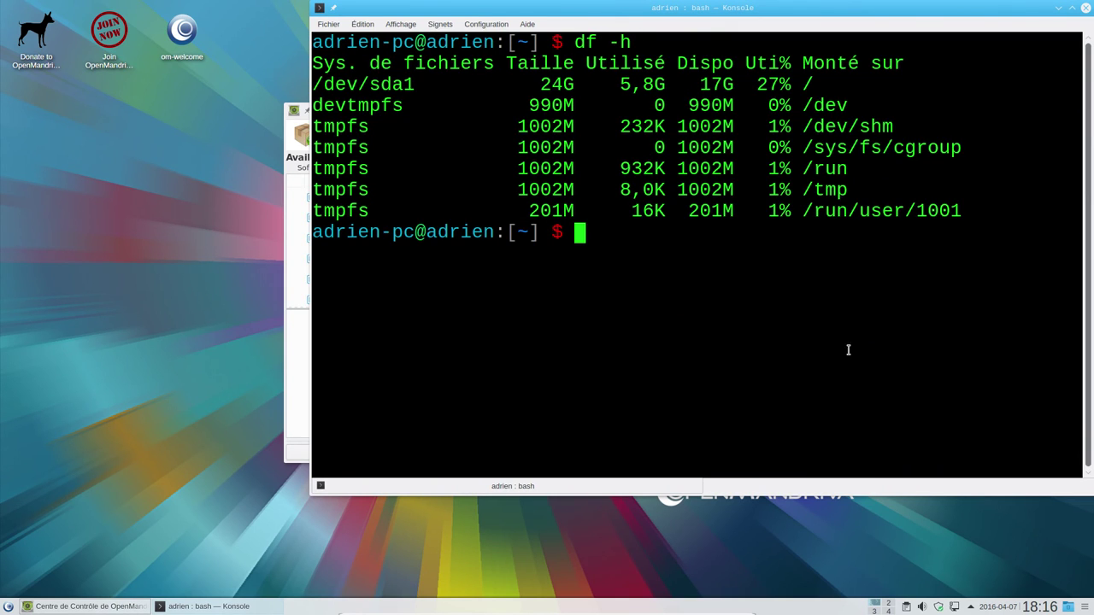
drag(628, 84, 668, 83)
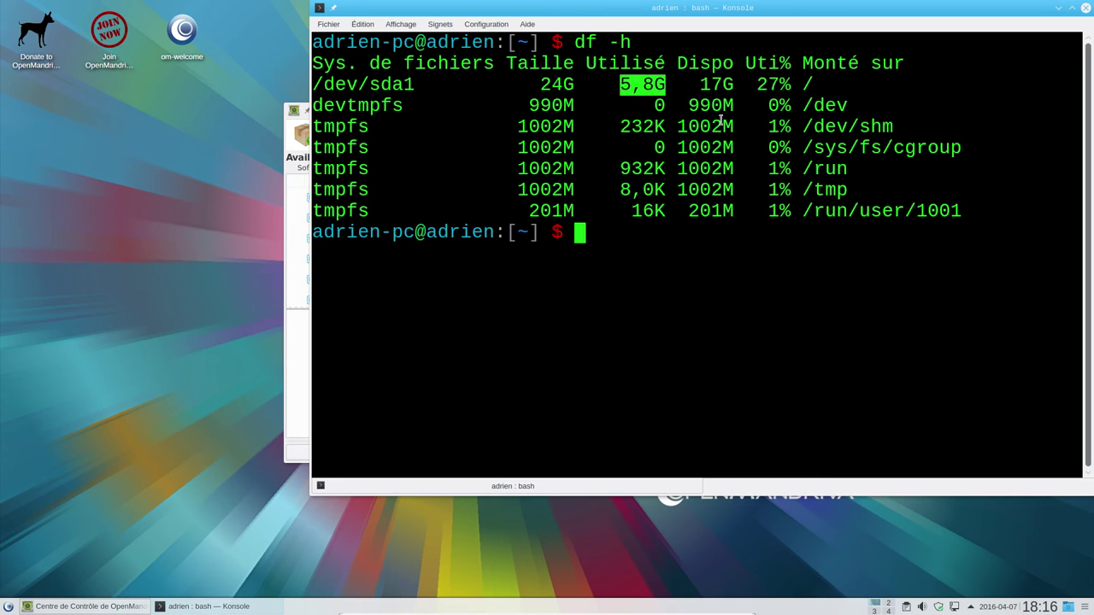
click(1085, 8)
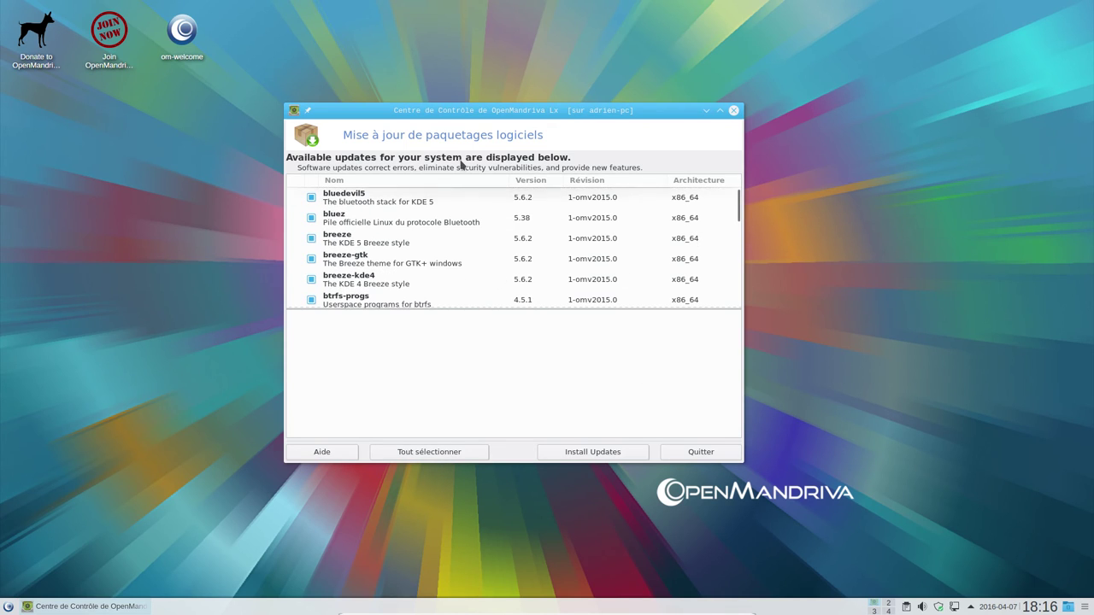
Close and reopen the system update list, install the preselected updates and confirm the package list.
click(733, 110)
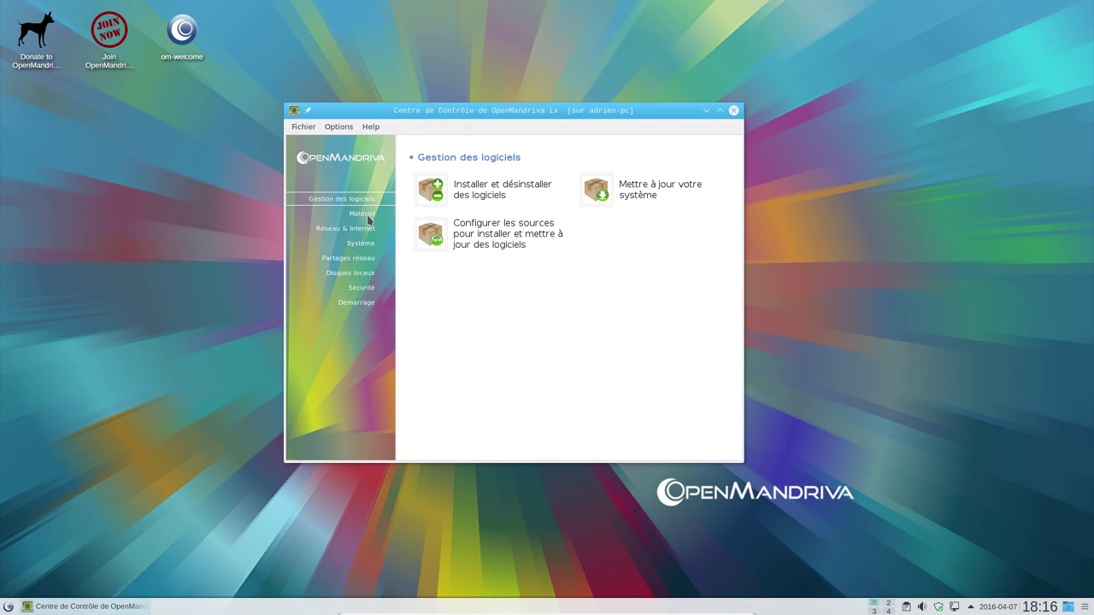
click(665, 196)
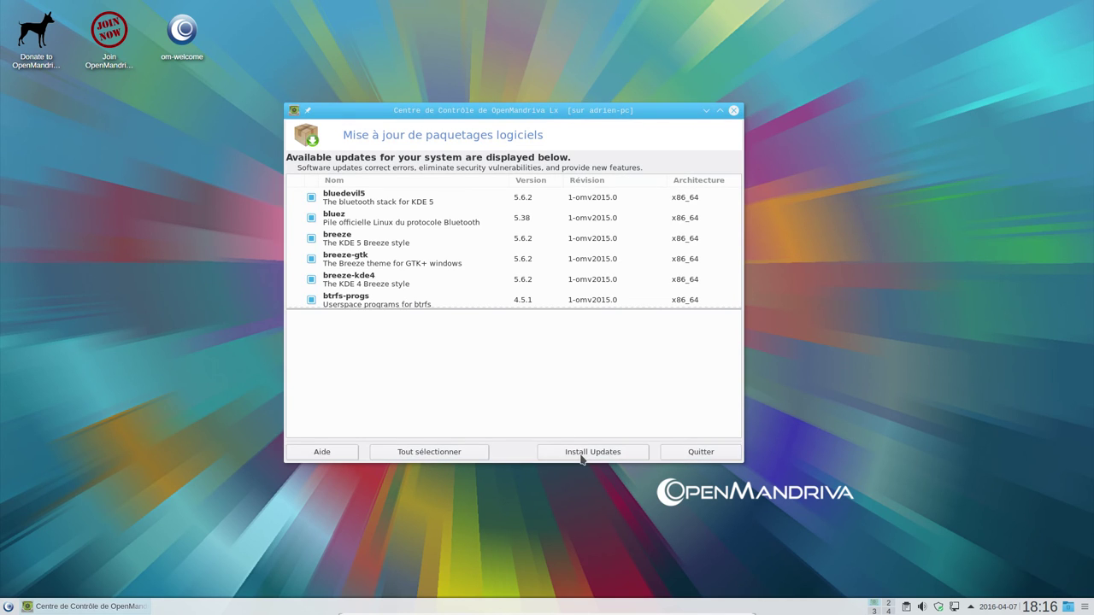
click(583, 453)
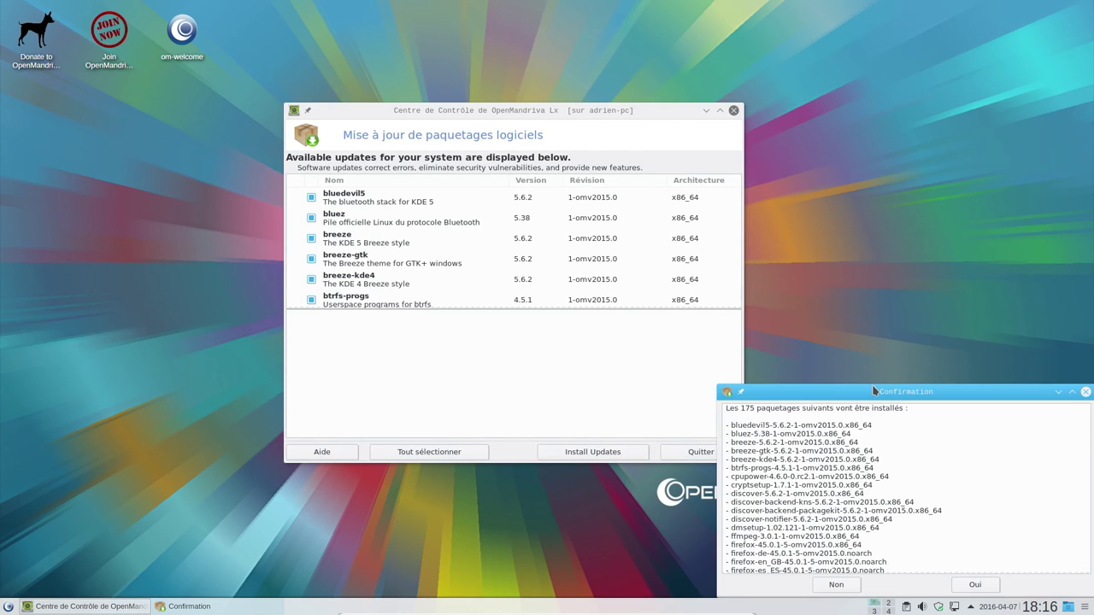
drag(868, 402, 685, 220)
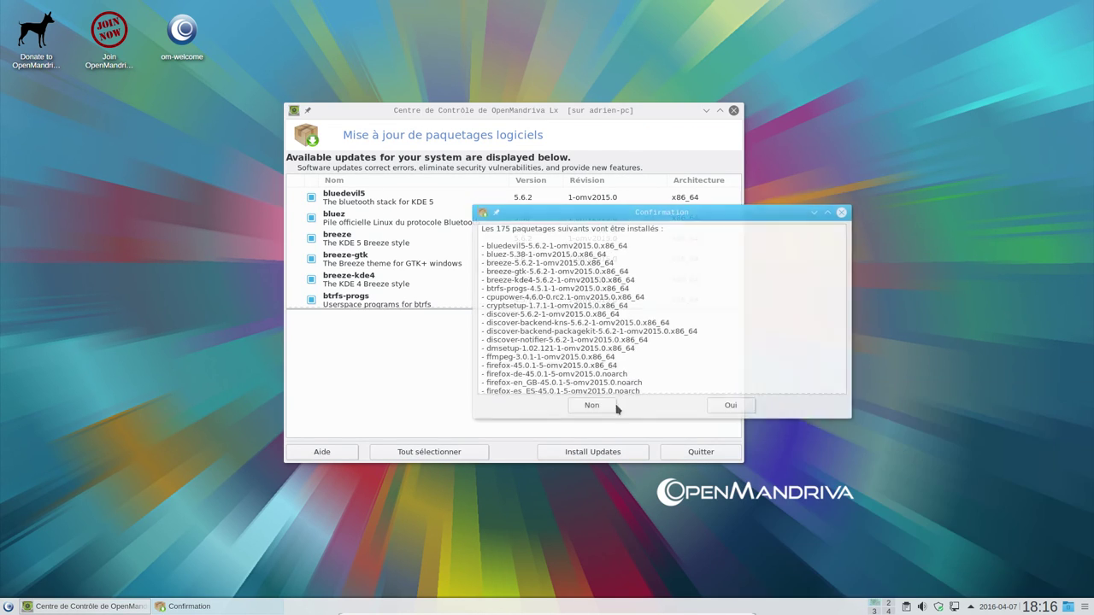
click(731, 406)
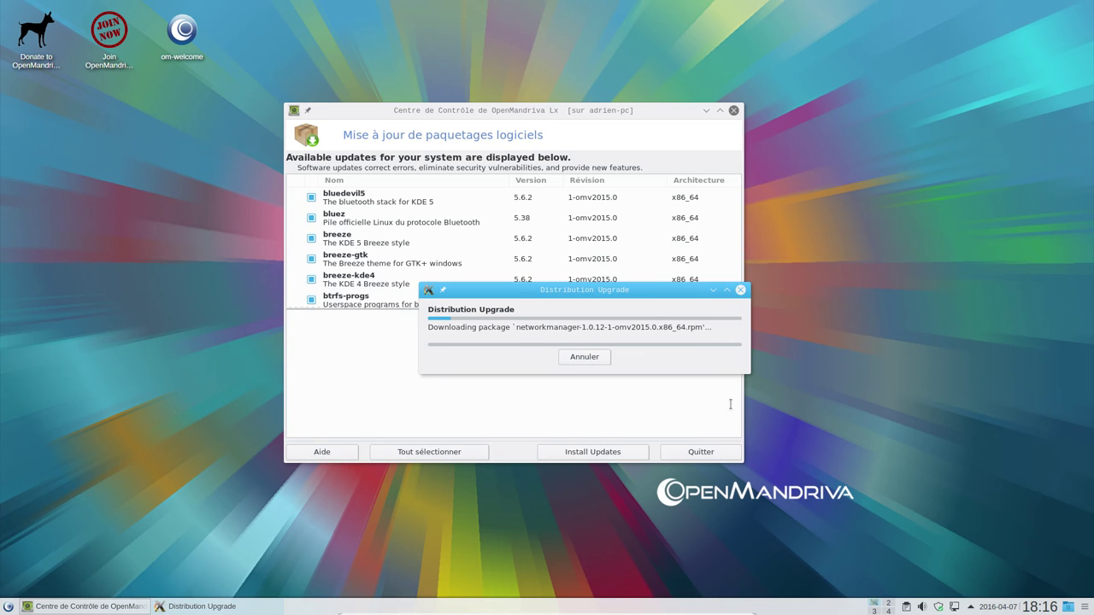
Move the Control Center window and the Distribution Upgrade progress window to the left side of the desktop.
drag(423, 110, 188, 100)
click(527, 289)
drag(514, 290, 205, 314)
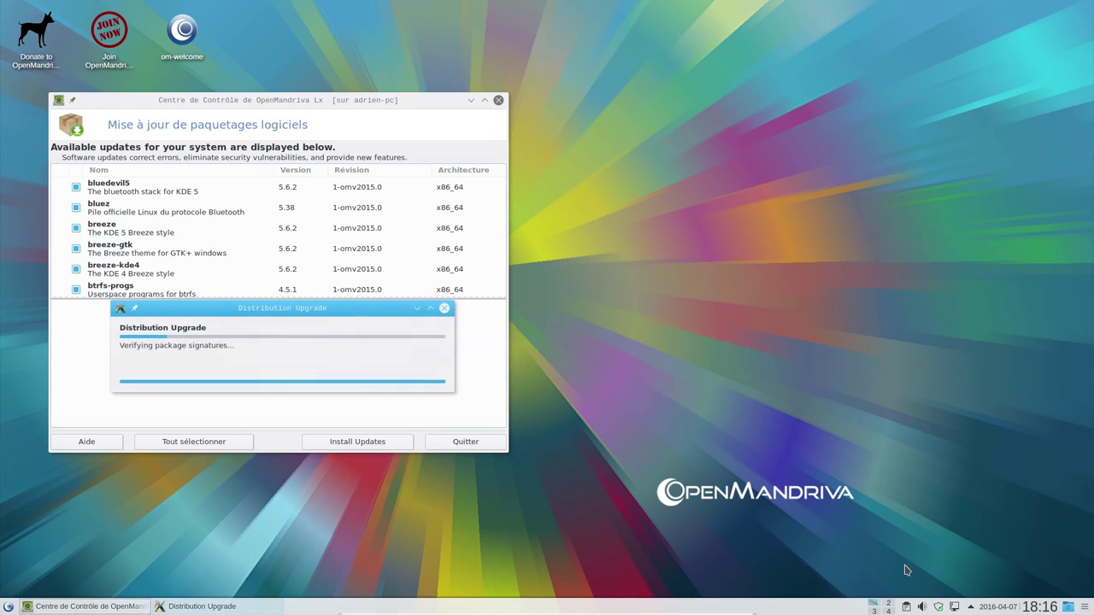
Open the desktop widget list and add the Bulletin météorologique widget to the lower-right area of the desktop.
click(1083, 609)
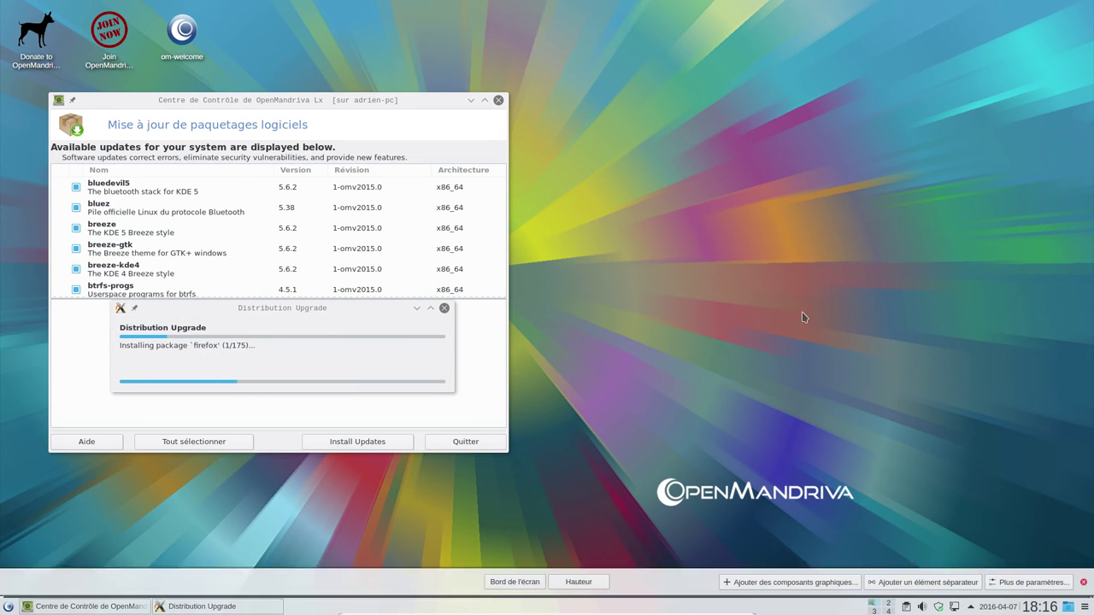
right_click(767, 246)
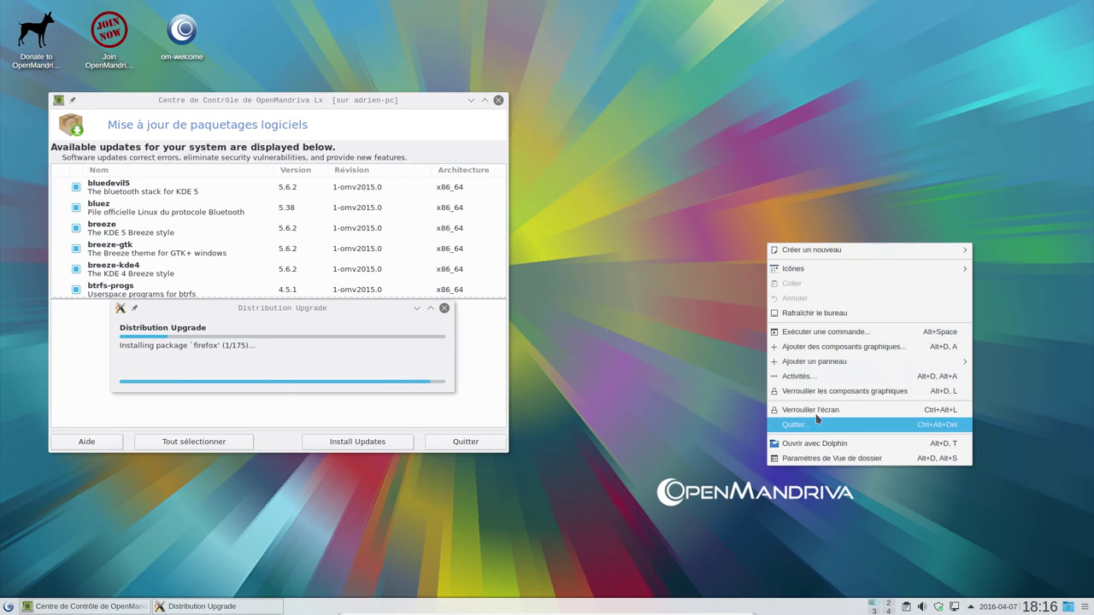
click(839, 353)
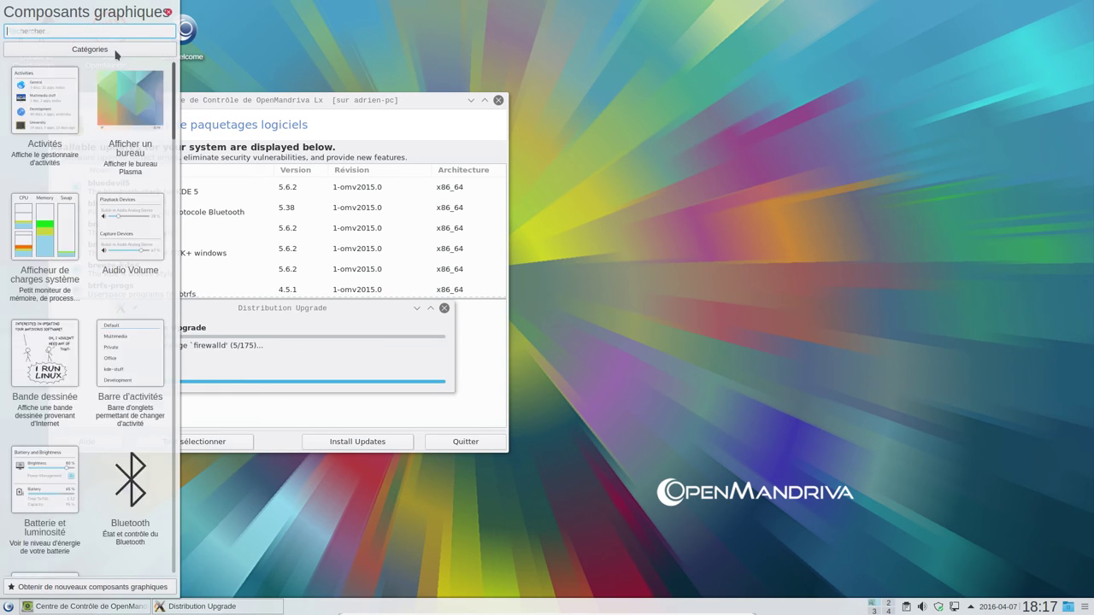
drag(176, 99, 177, 157)
drag(130, 258, 957, 389)
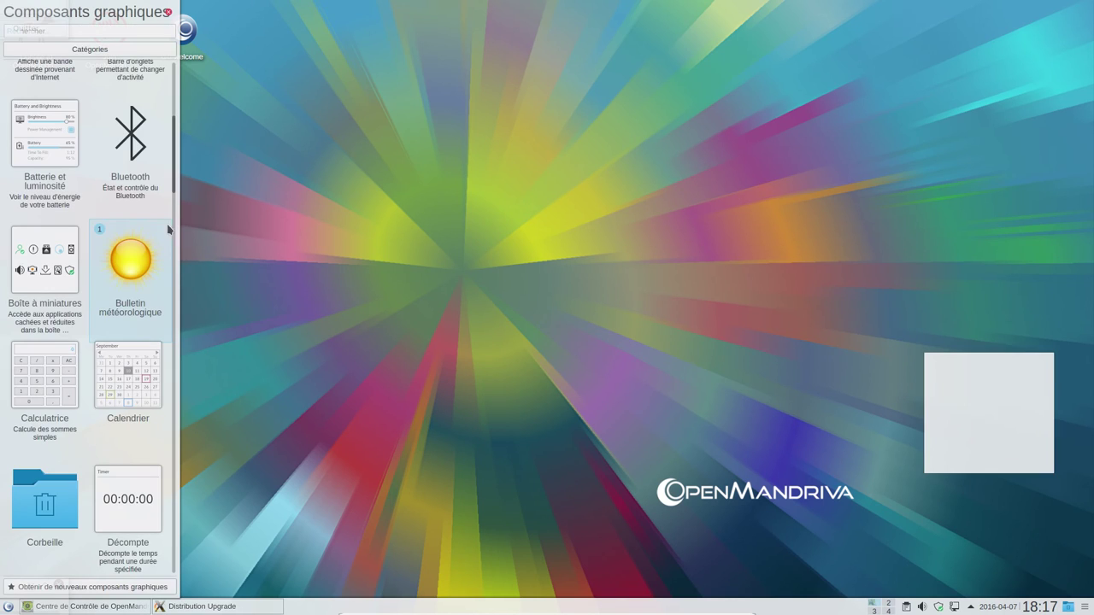
scroll(174, 175, up, 4)
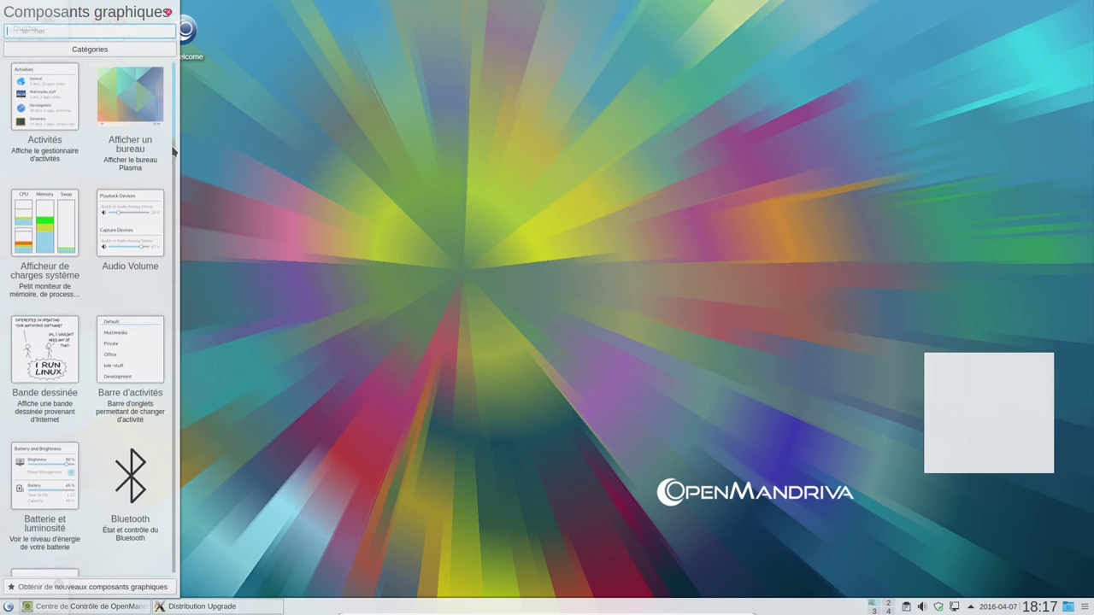
Browse the widget list and add the analog clock widget to the upper-right area of the desktop.
scroll(168, 311, down, 5)
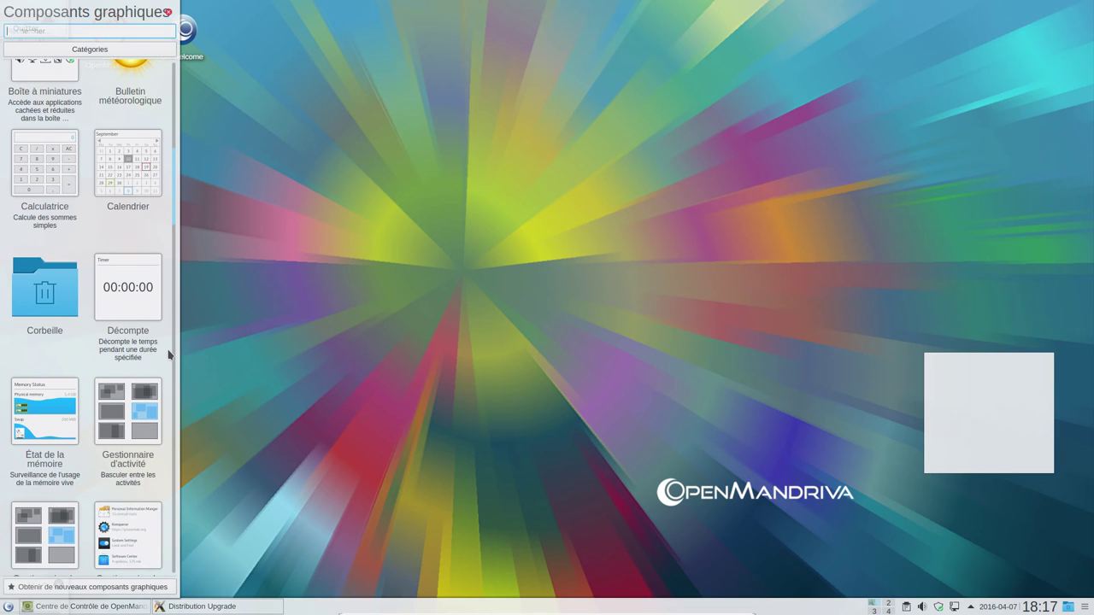
scroll(170, 354, down, 5)
scroll(168, 354, down, 5)
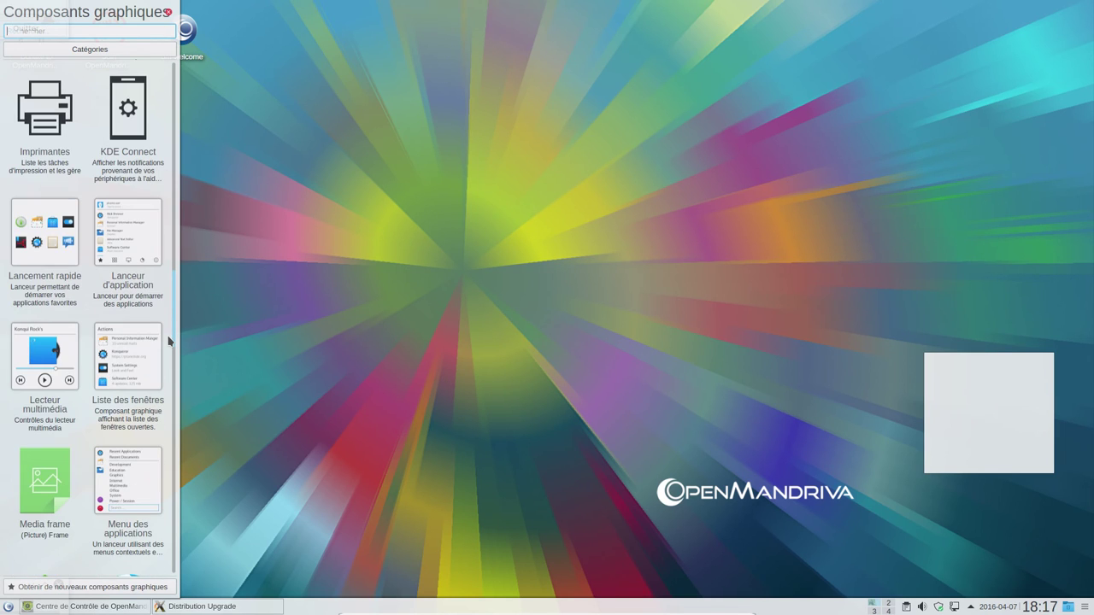
drag(169, 341, 171, 261)
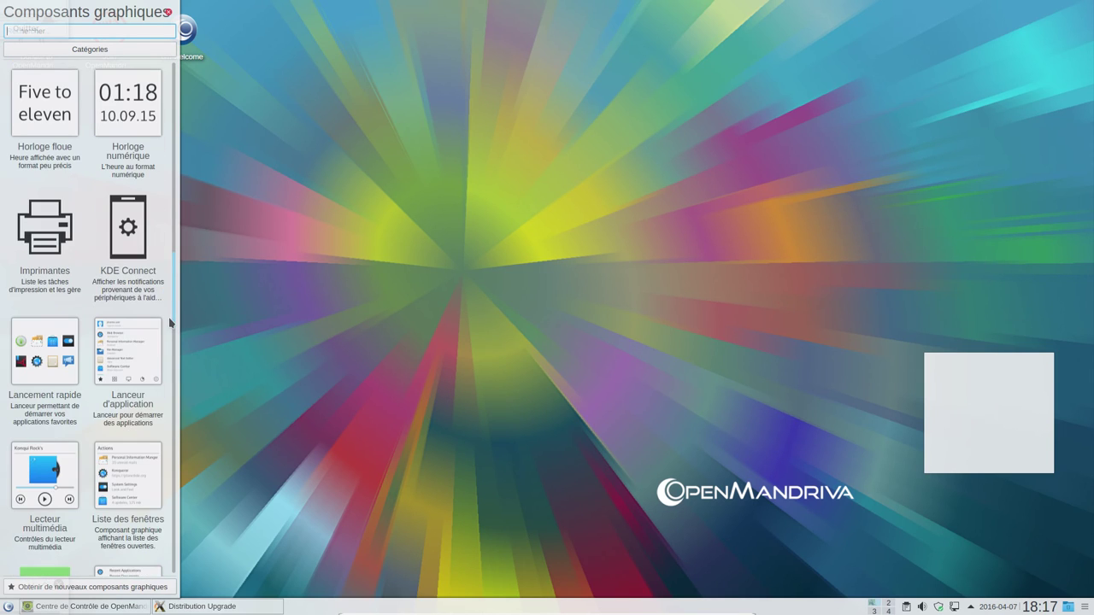
scroll(97, 164, up, 2)
drag(127, 98, 968, 66)
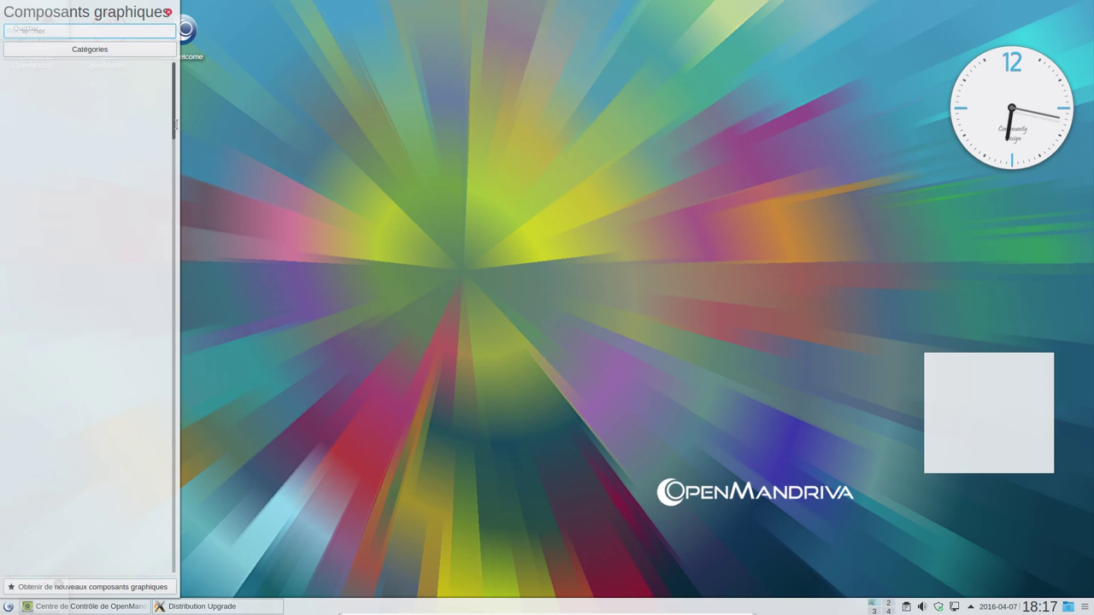
Find the sticky note widget in the list, add it to the desktop below the clock, and close the widget list.
drag(176, 128, 159, 496)
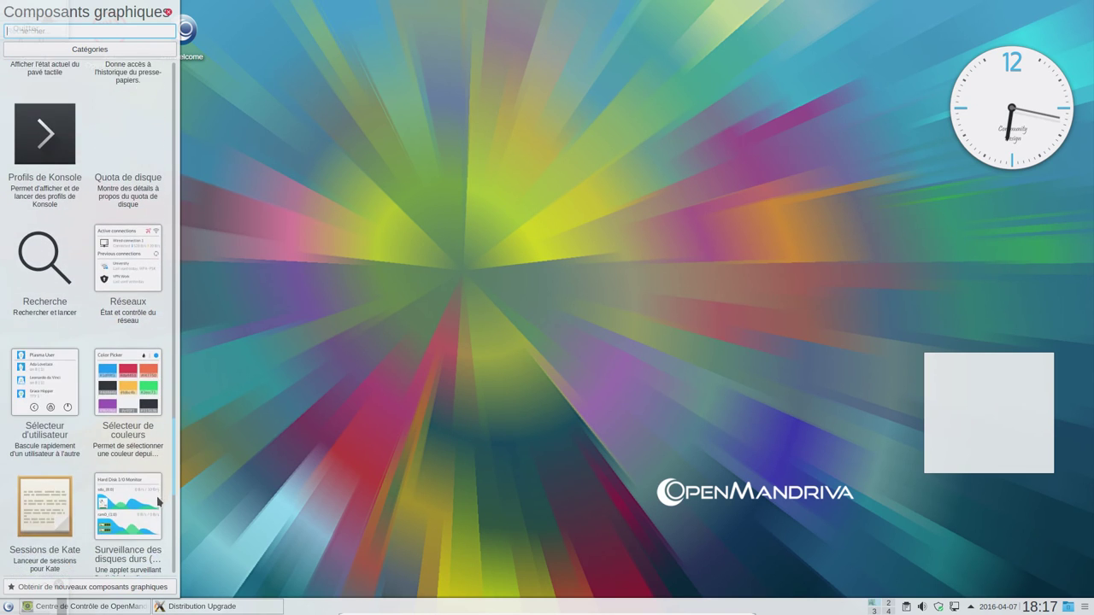
scroll(159, 495, down, 5)
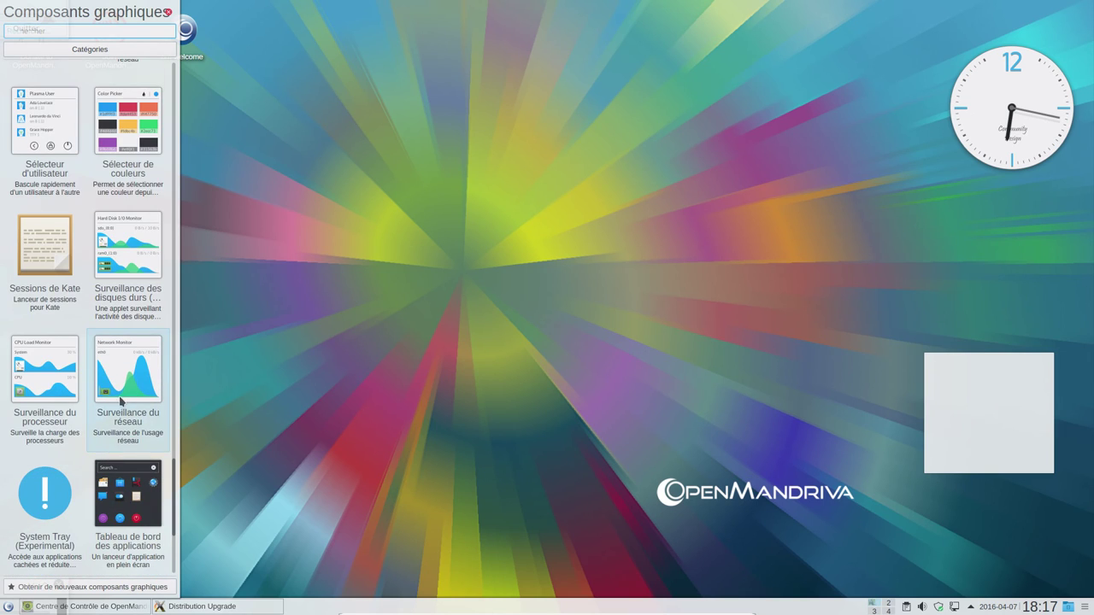
scroll(117, 387, down, 1)
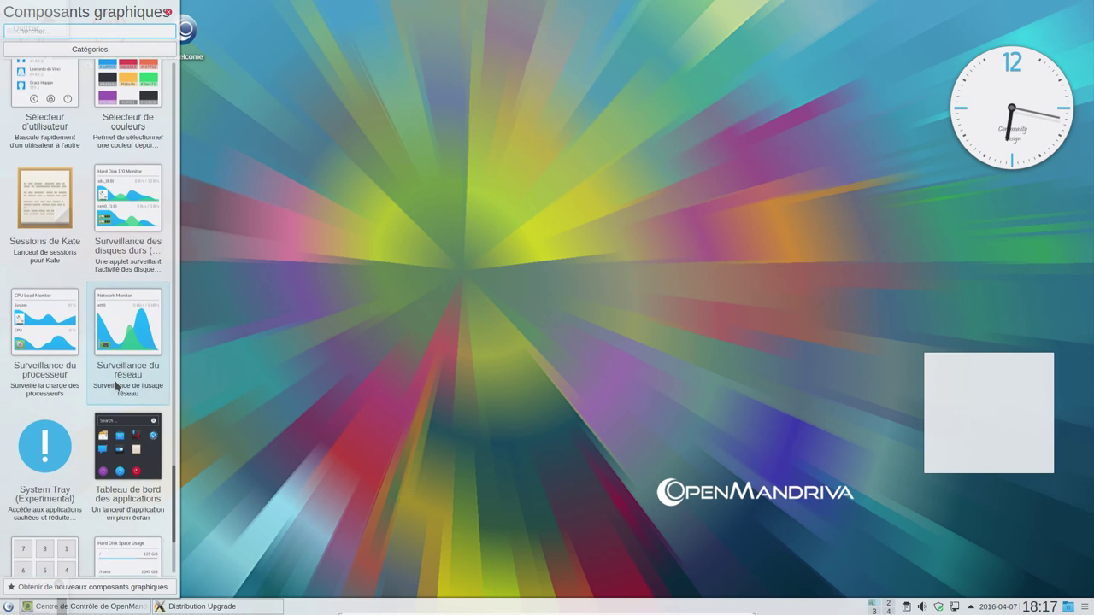
drag(176, 513, 170, 387)
drag(47, 295, 931, 241)
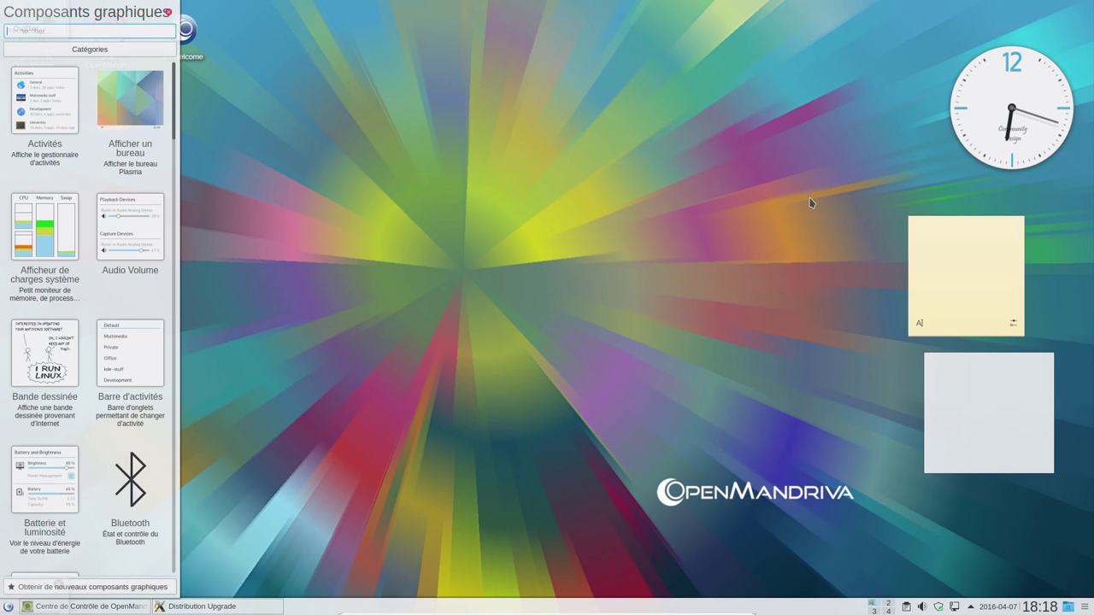
click(893, 157)
Arrange the widgets in a column with the weather widget under the clock and the sticky note below it.
mouse_move(996, 117)
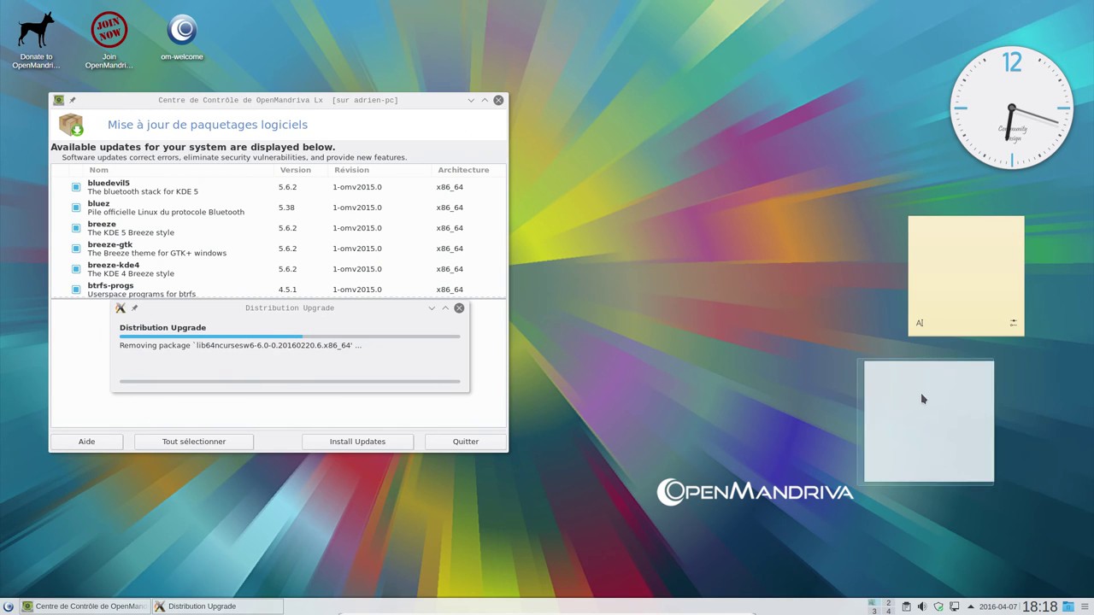
drag(987, 382, 1010, 210)
drag(950, 231, 935, 222)
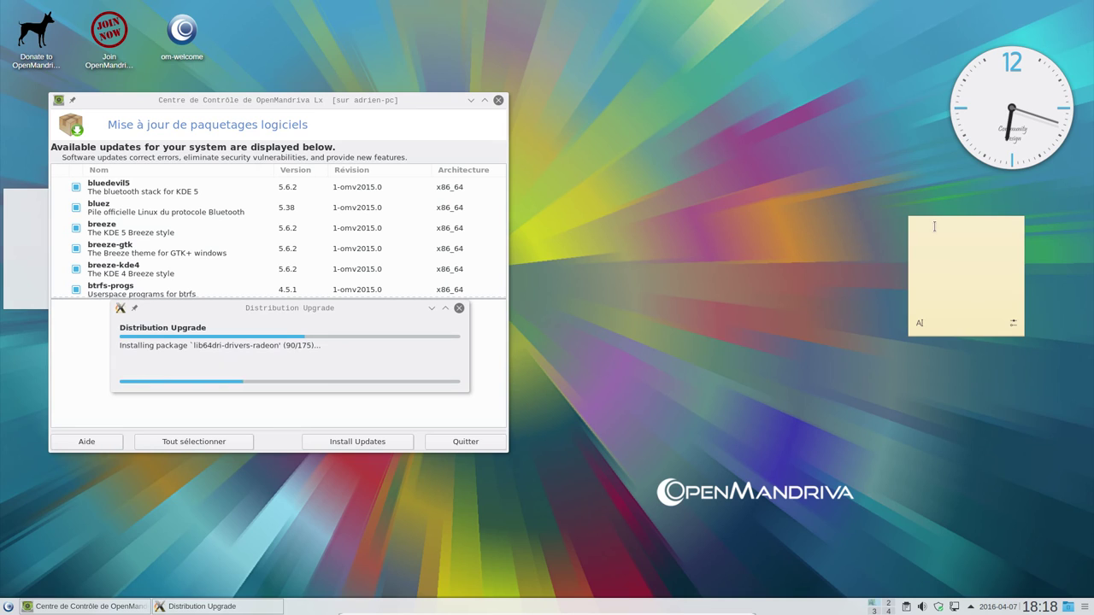
drag(959, 337, 895, 473)
drag(25, 297, 944, 299)
drag(1003, 506, 1014, 426)
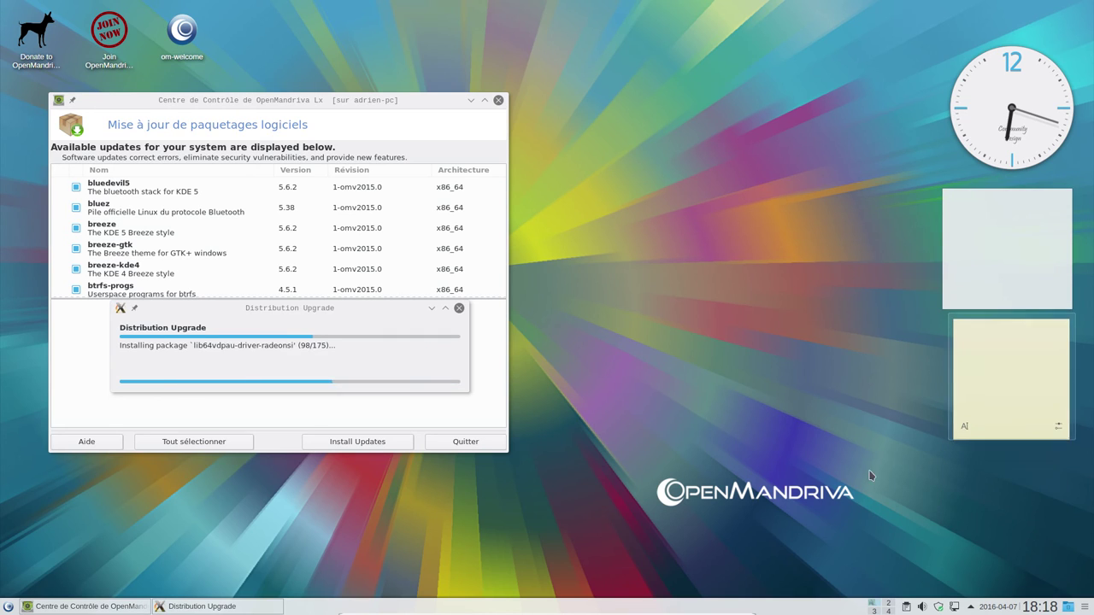
Configure the weather widget's location by searching for dijon and choosing Dijon, Région Bourgogne, FR (wettercom).
right_click(980, 252)
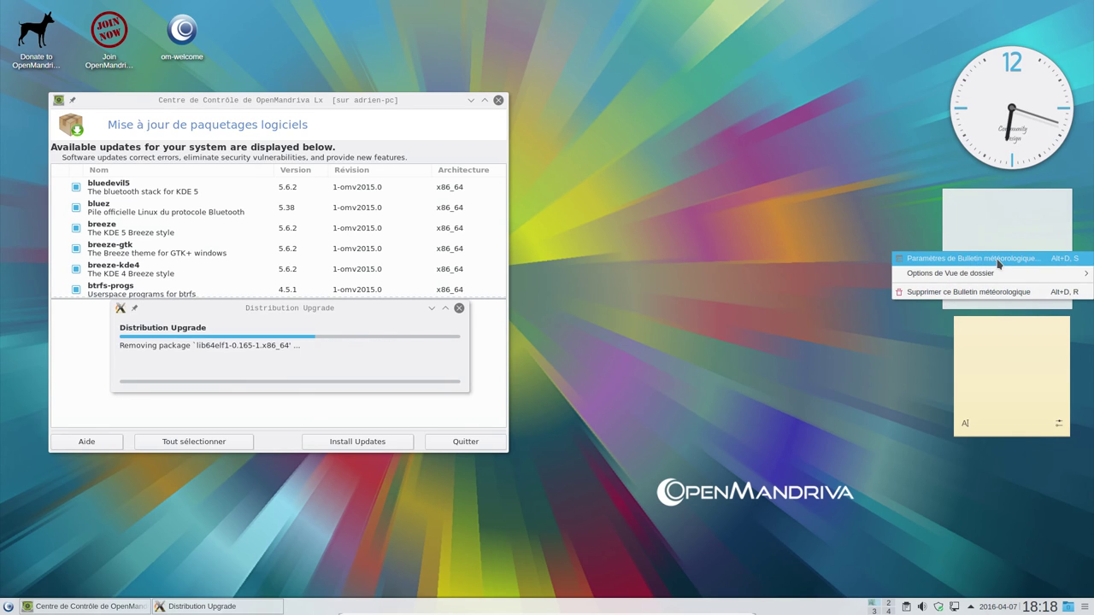
click(997, 259)
click(686, 57)
text(dijon)
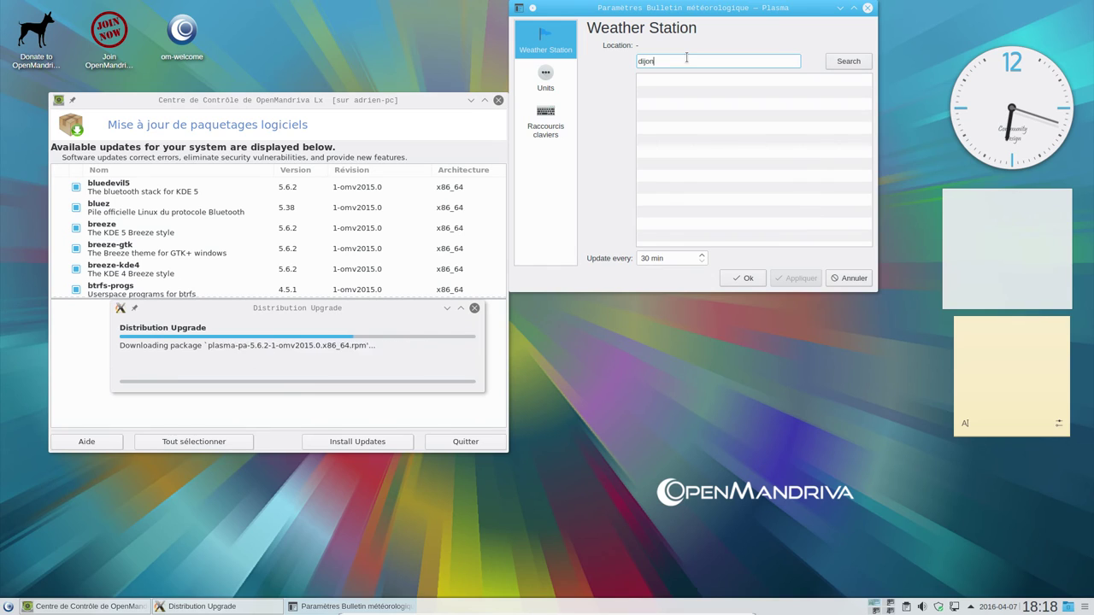
click(848, 60)
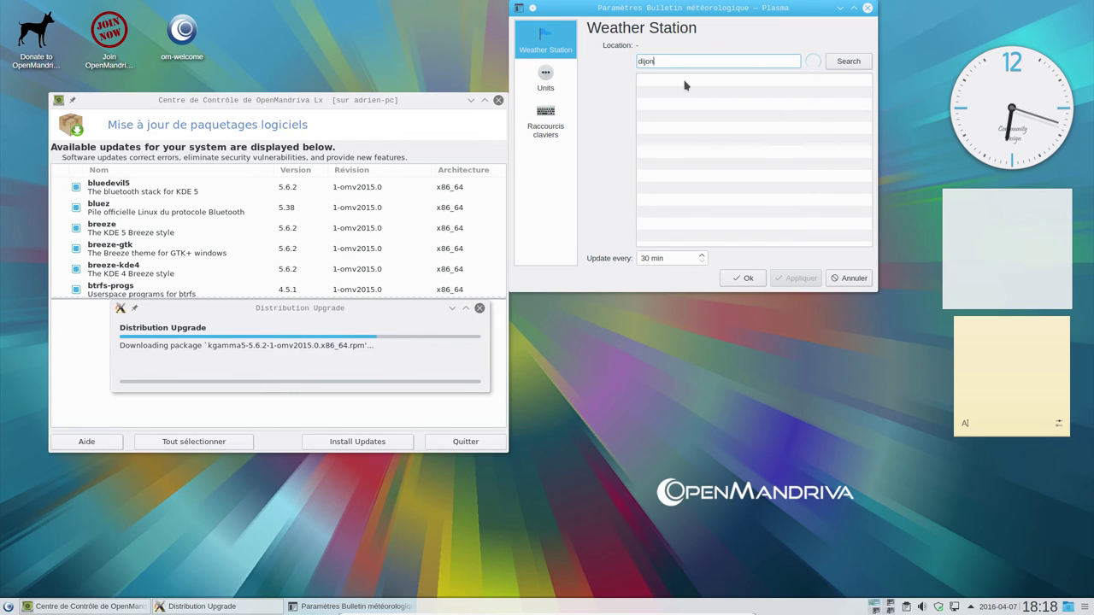
click(779, 81)
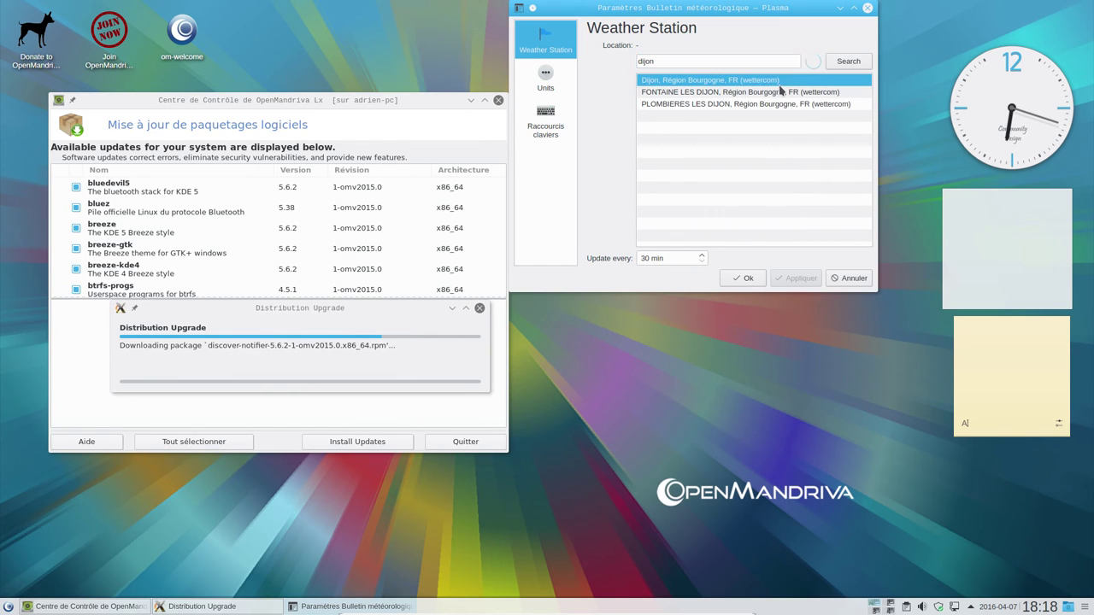
click(744, 280)
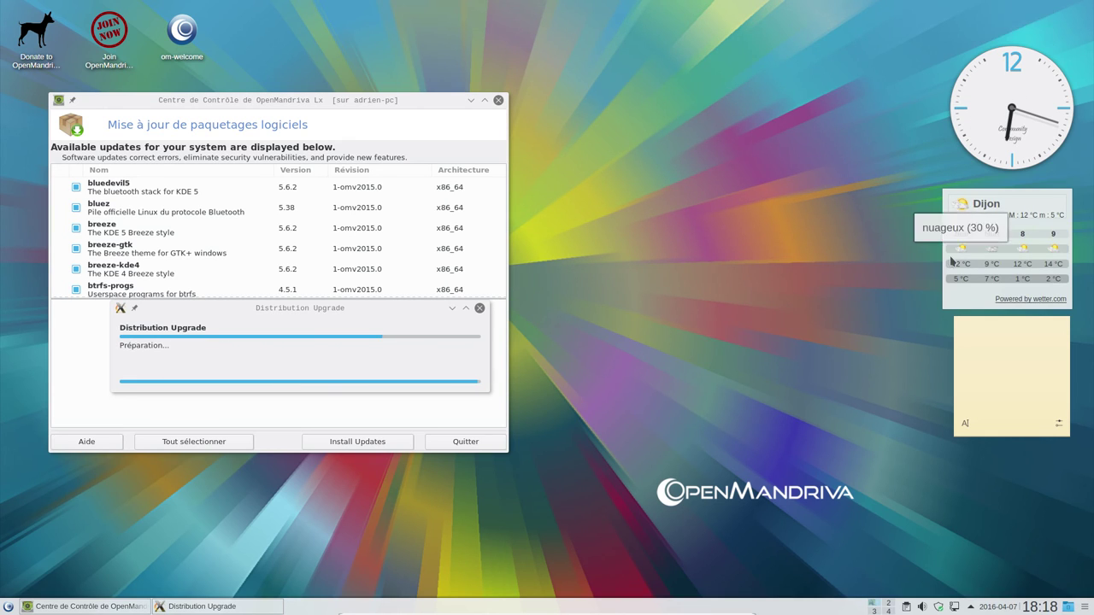
Show and hide the clock's calendar, and lock the desktop widgets.
click(980, 109)
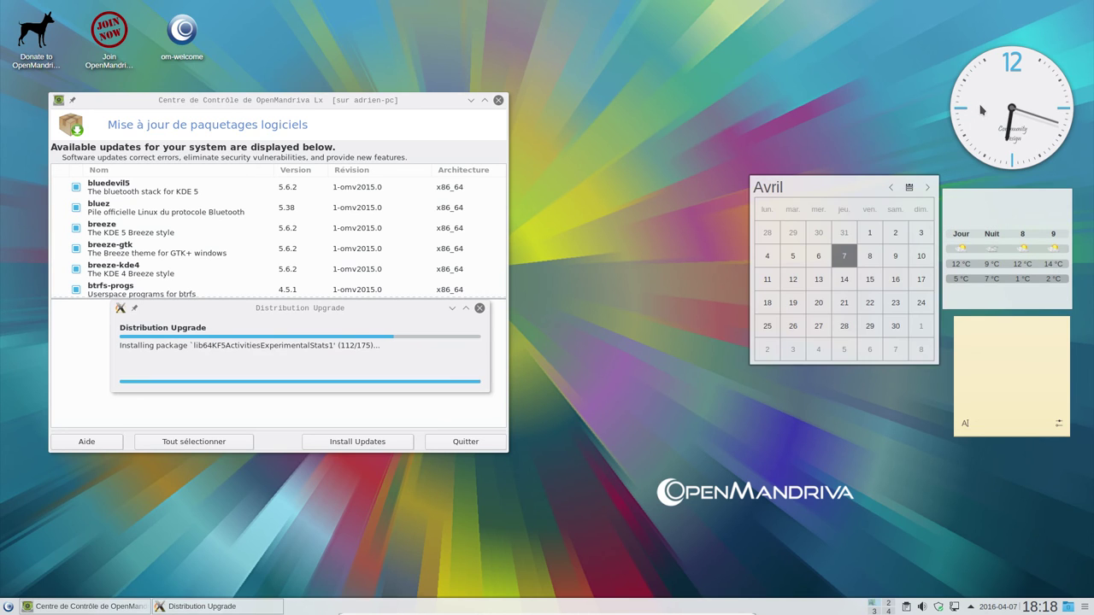
click(980, 109)
right_click(676, 131)
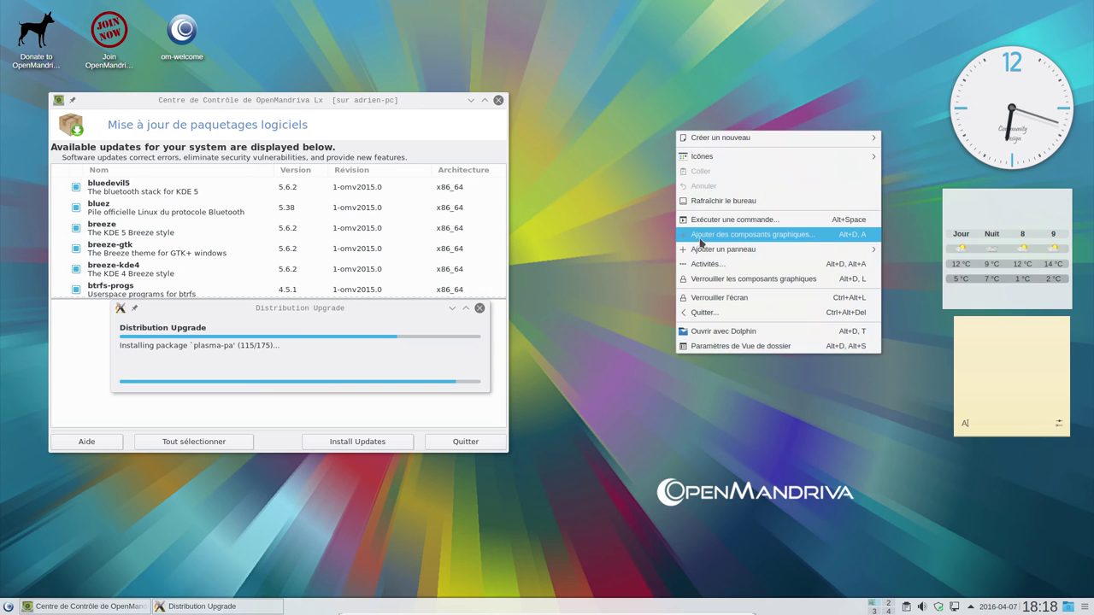
click(728, 278)
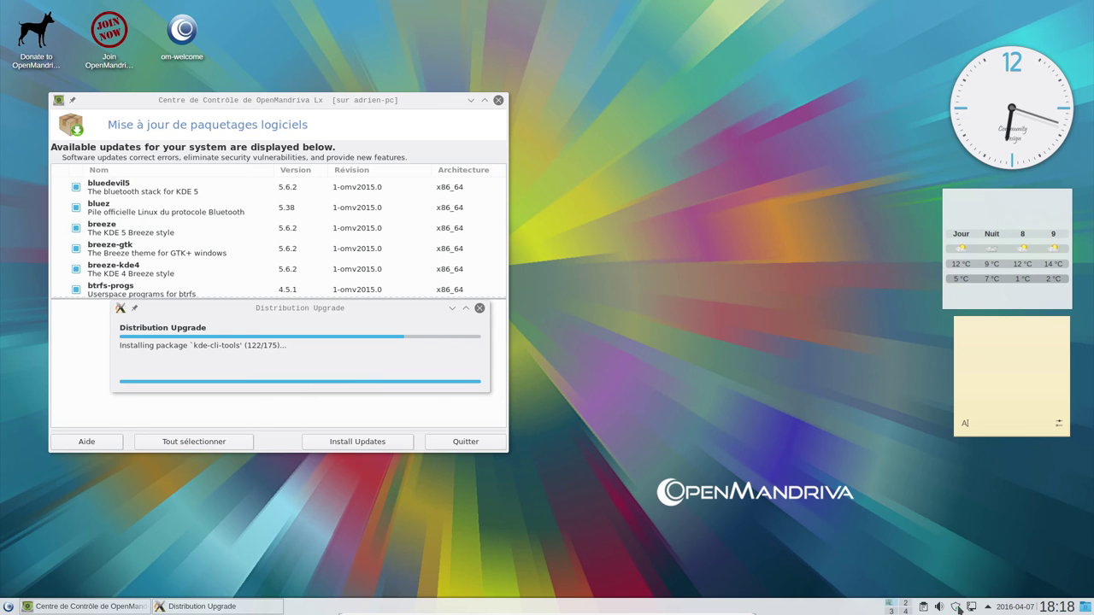
Show the hidden system tray entries under État & notifications and close the list.
click(987, 608)
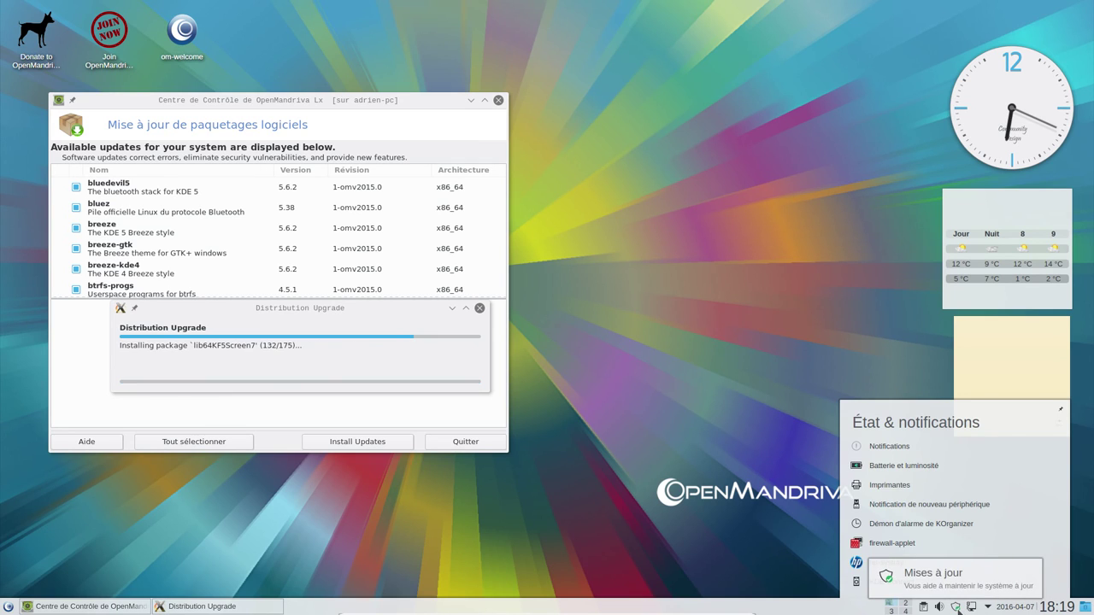
click(957, 608)
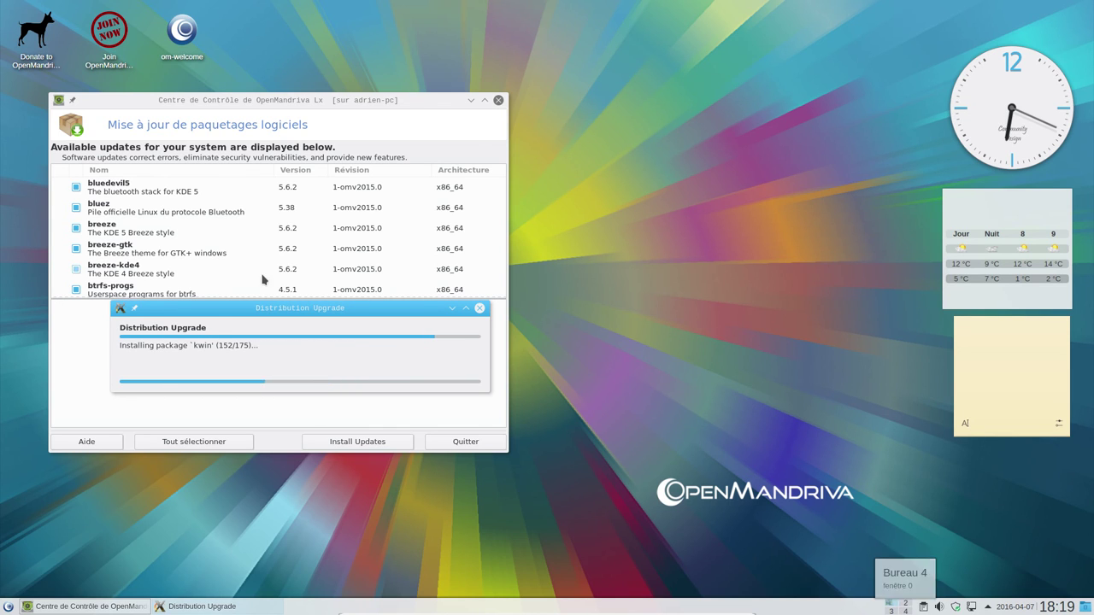
Move the Control Center window and the Distribution Upgrade progress window back to the centre of the desktop.
drag(286, 105, 569, 105)
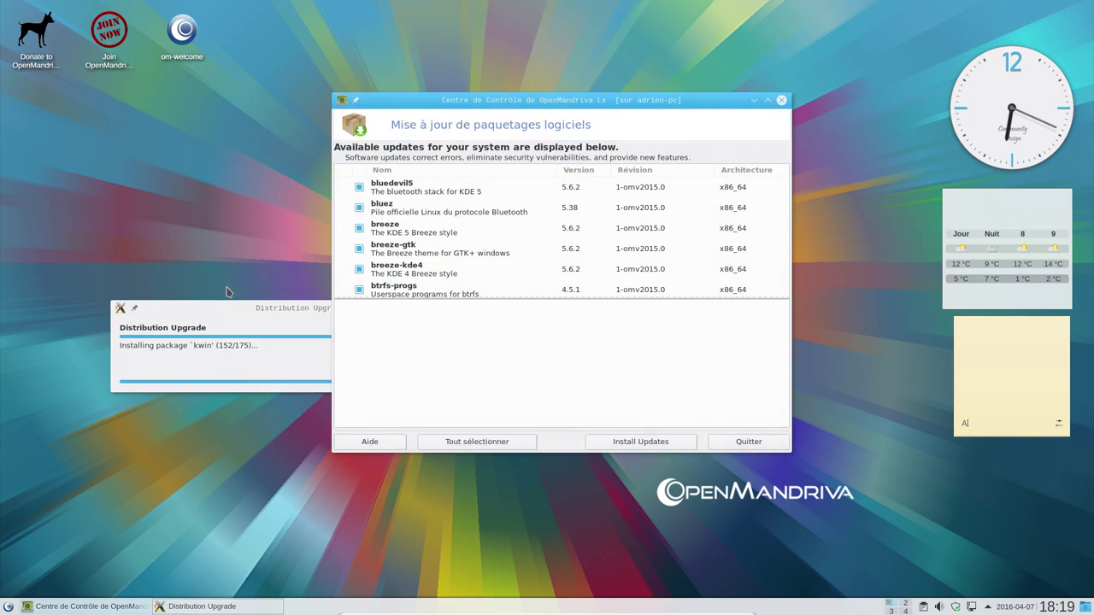
drag(243, 309, 510, 323)
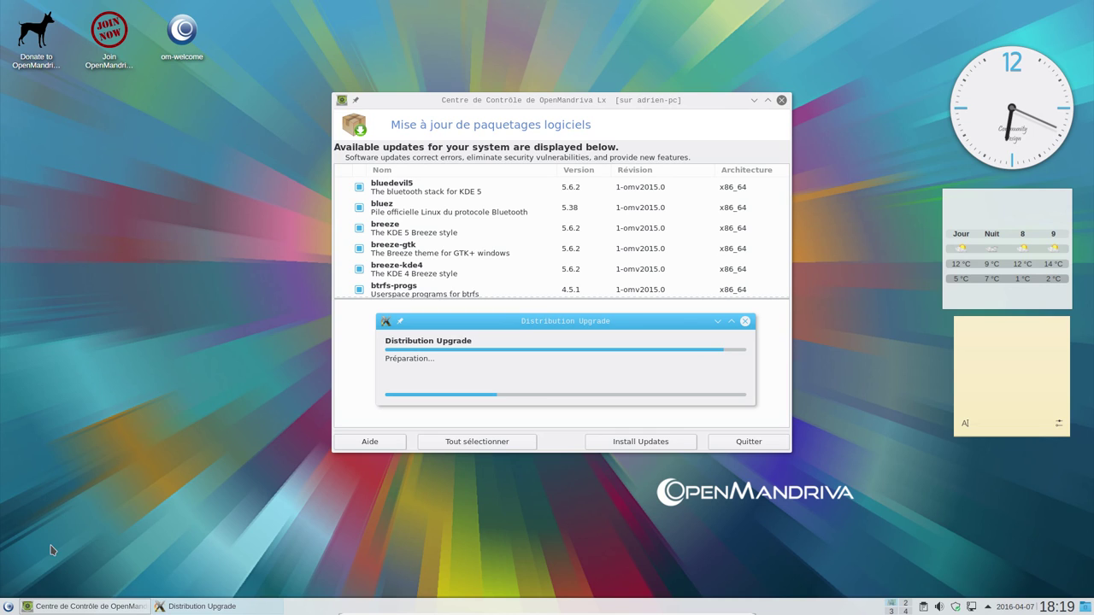
click(227, 485)
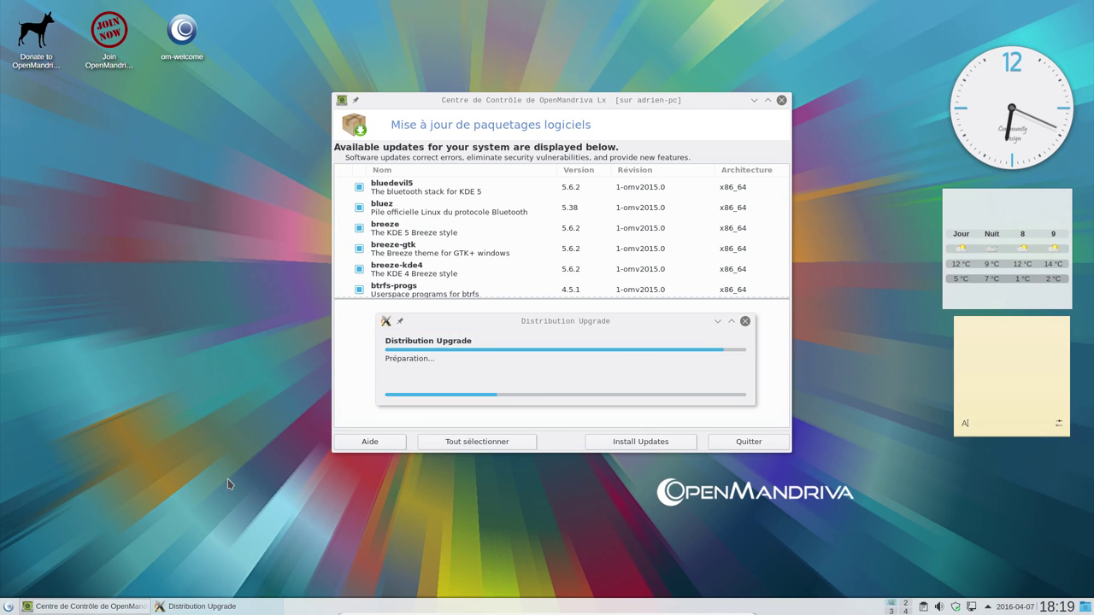
key(super)
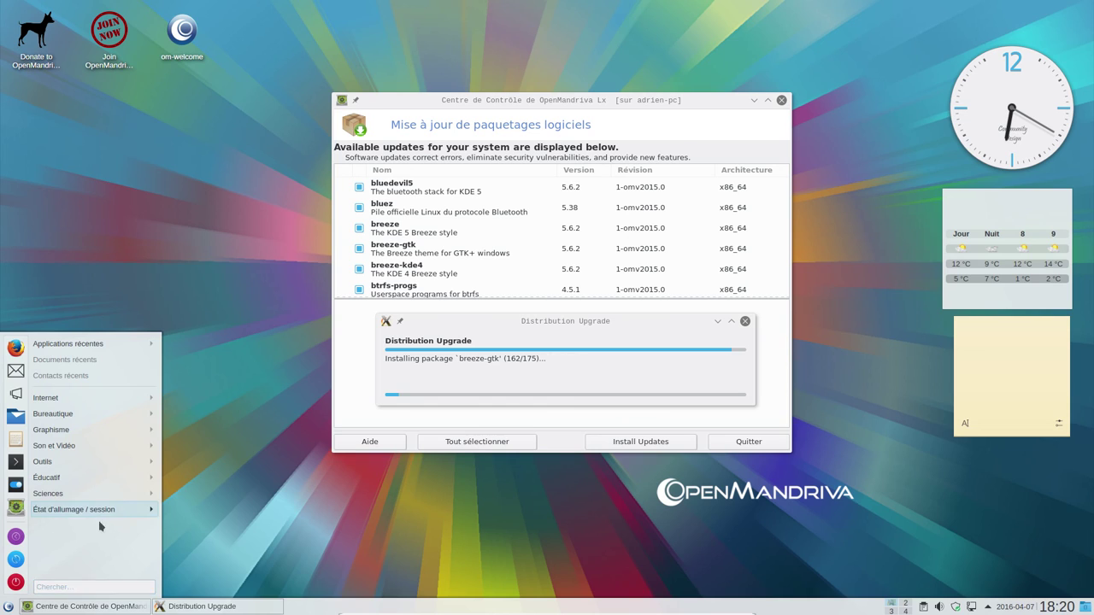
click(102, 281)
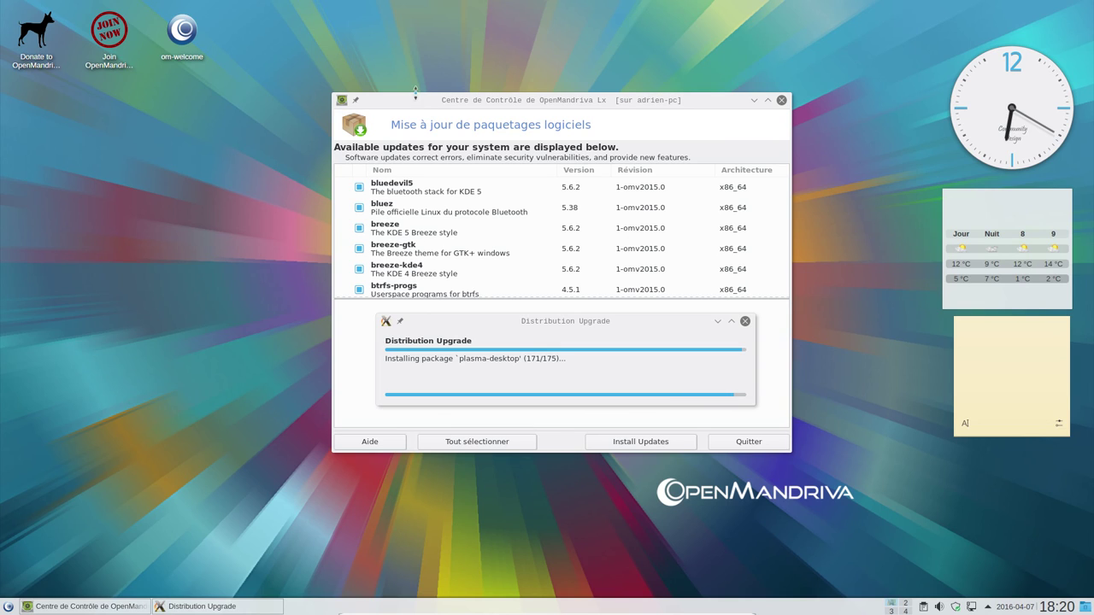
drag(426, 323, 427, 320)
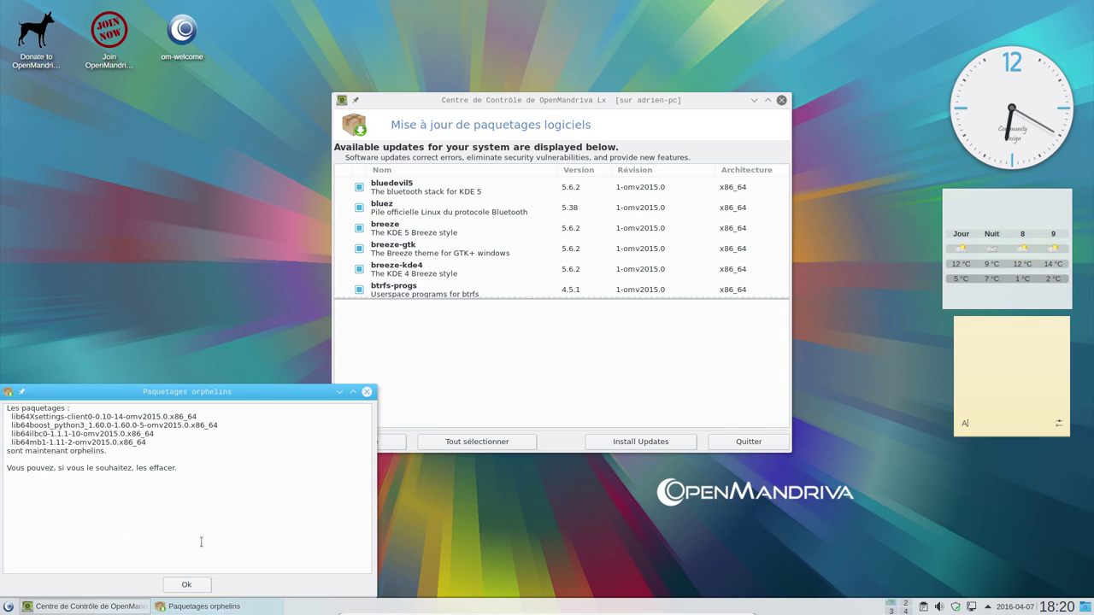
Acknowledge the orphaned packages notice, close the update list and close the Control Center.
click(185, 586)
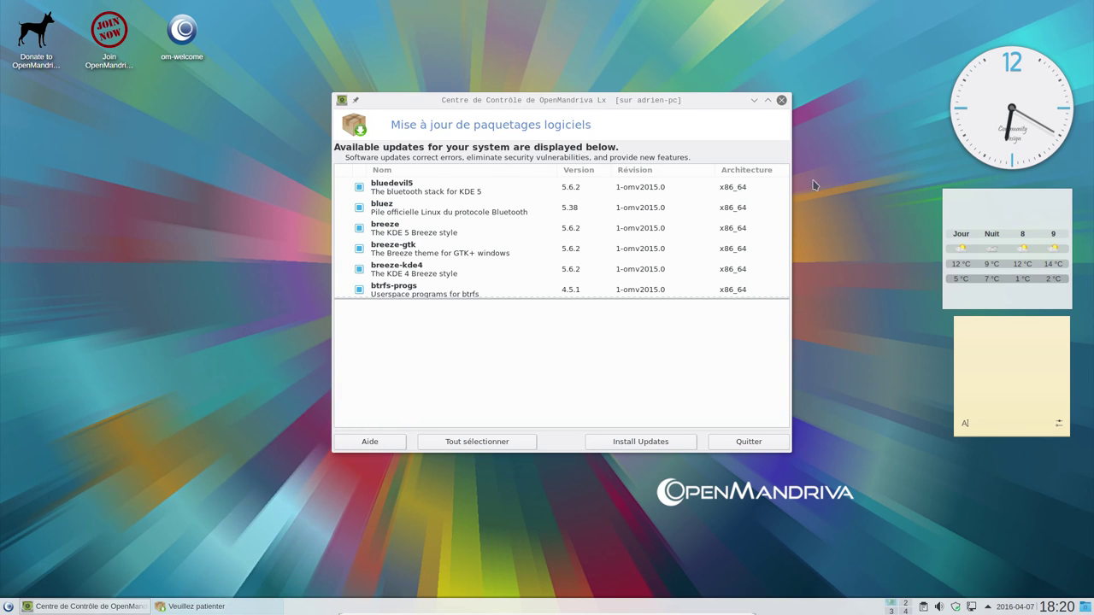
click(781, 100)
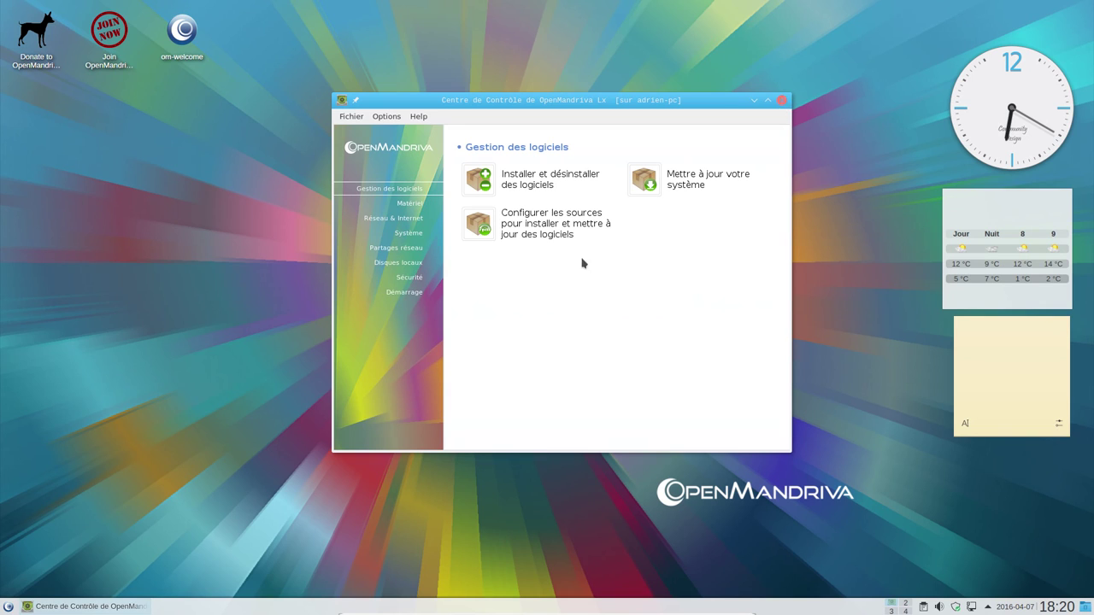
click(782, 101)
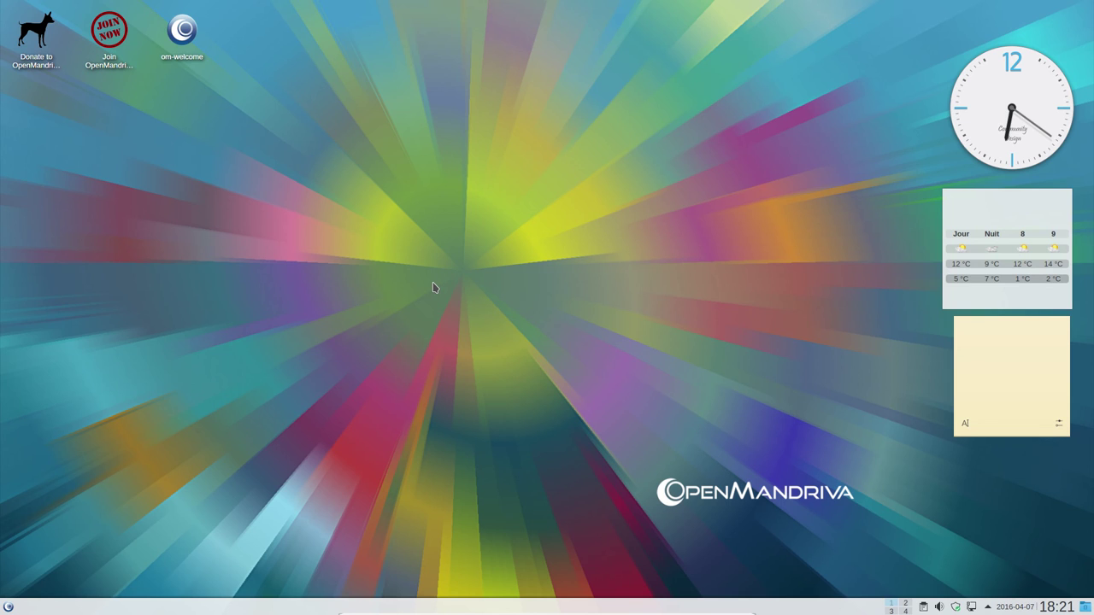
Bring up the session exit screen through the application menu and cancel it.
click(9, 606)
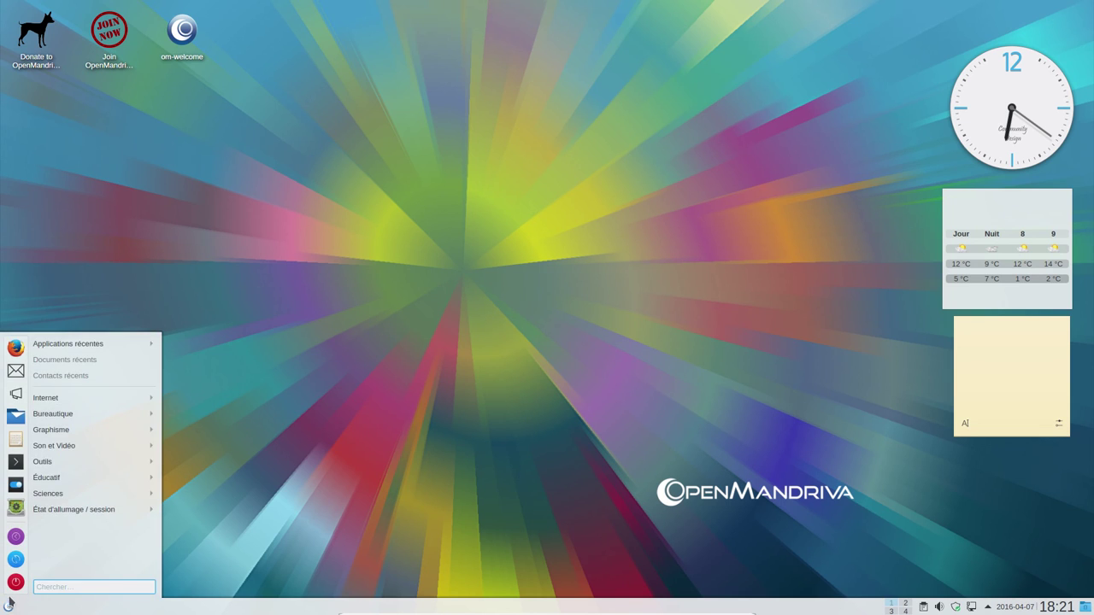
click(380, 408)
click(9, 606)
click(247, 493)
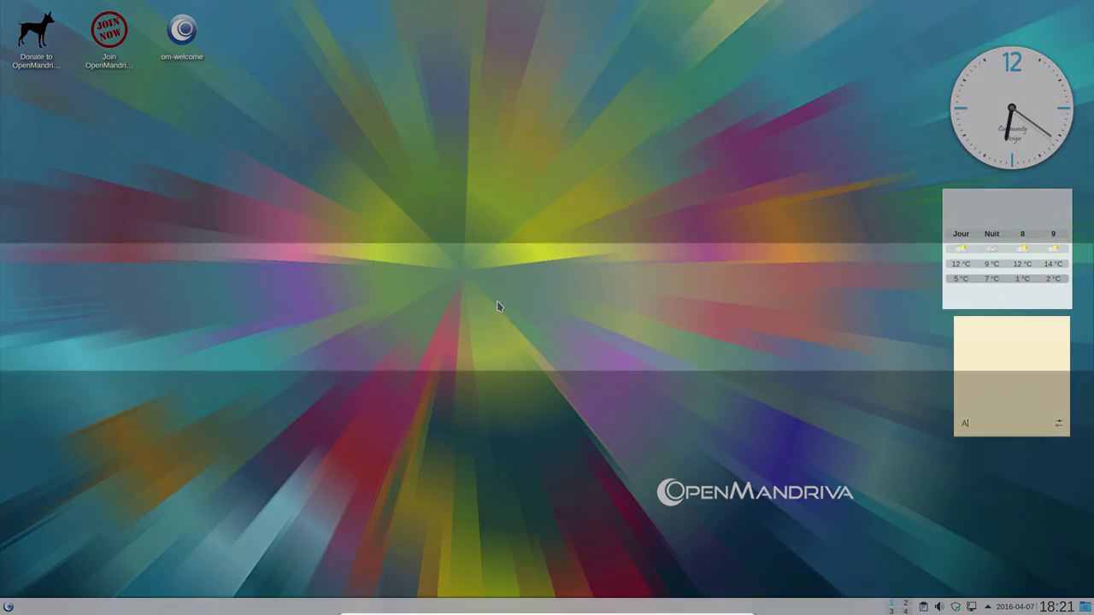
key(Escape)
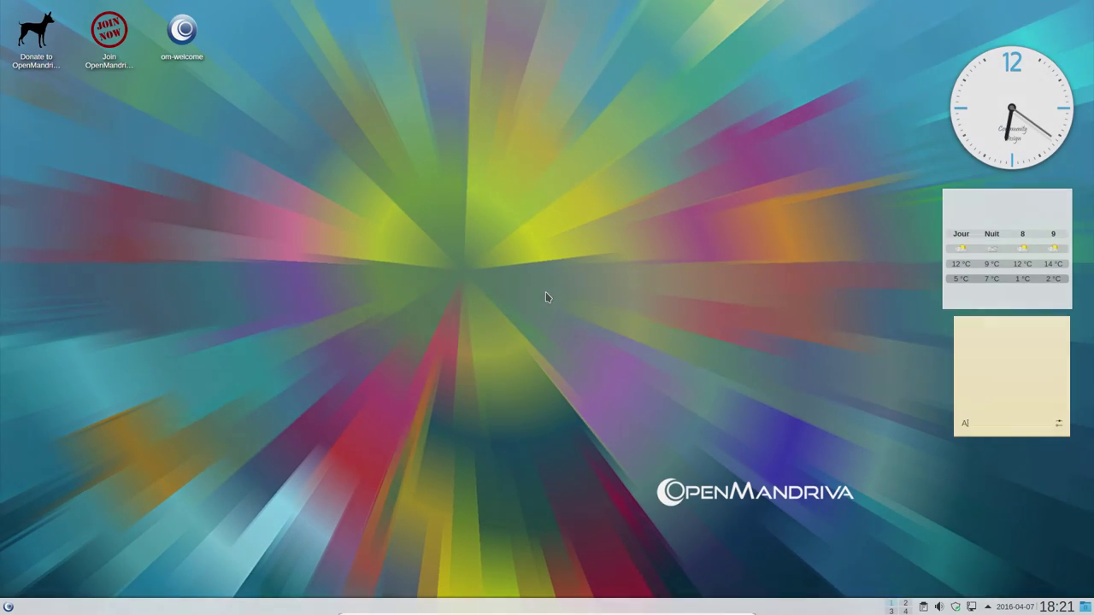